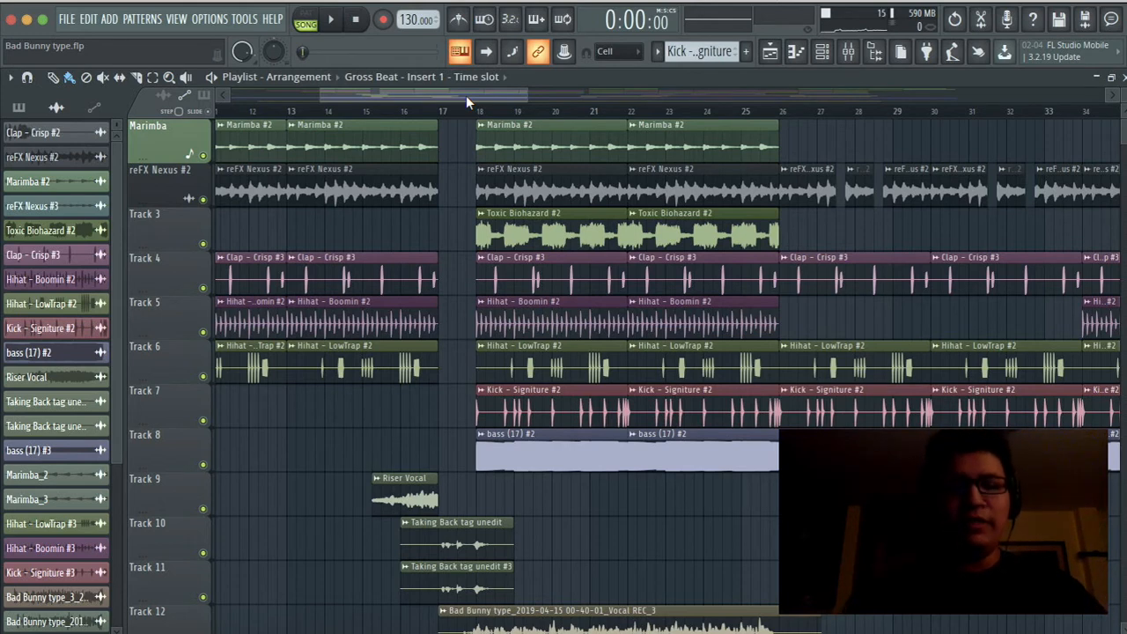
Look over the playlist's vocal tracks from bar 1 and play the song from the start.
scroll(388, 268, "down", 6)
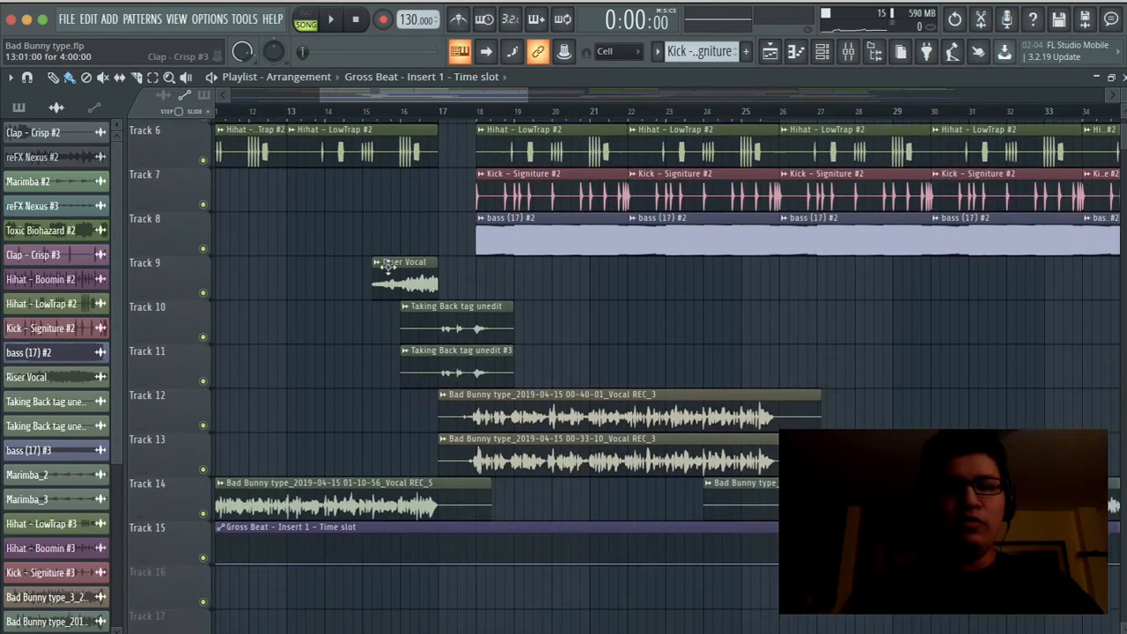
scroll(388, 268, "left", 10)
scroll(387, 268, "up", 1)
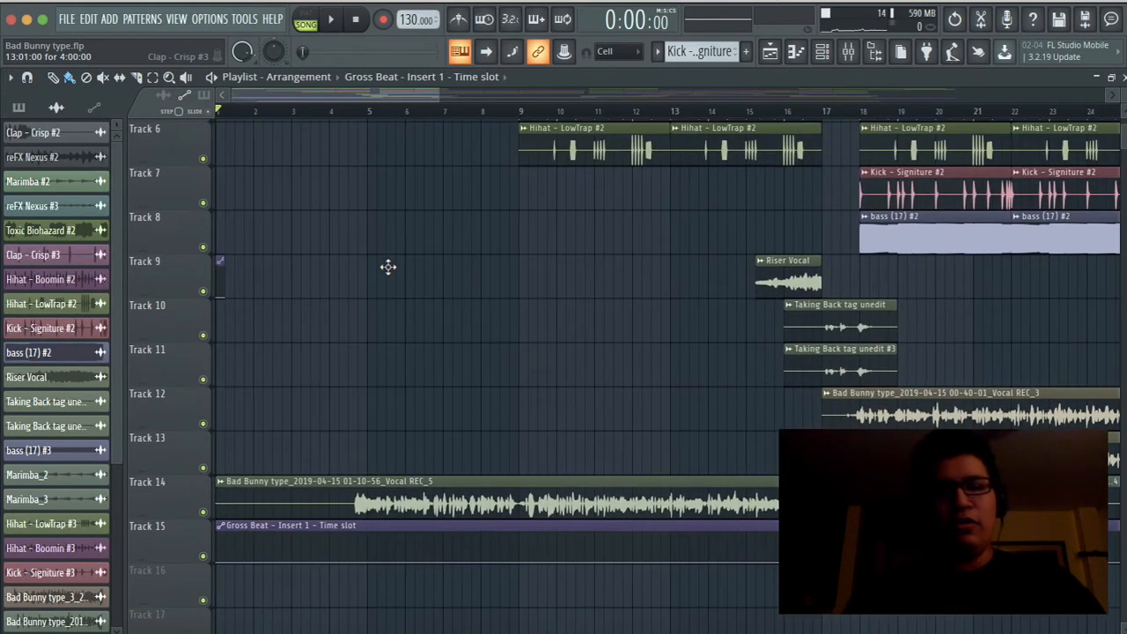
scroll(387, 267, "down", 2)
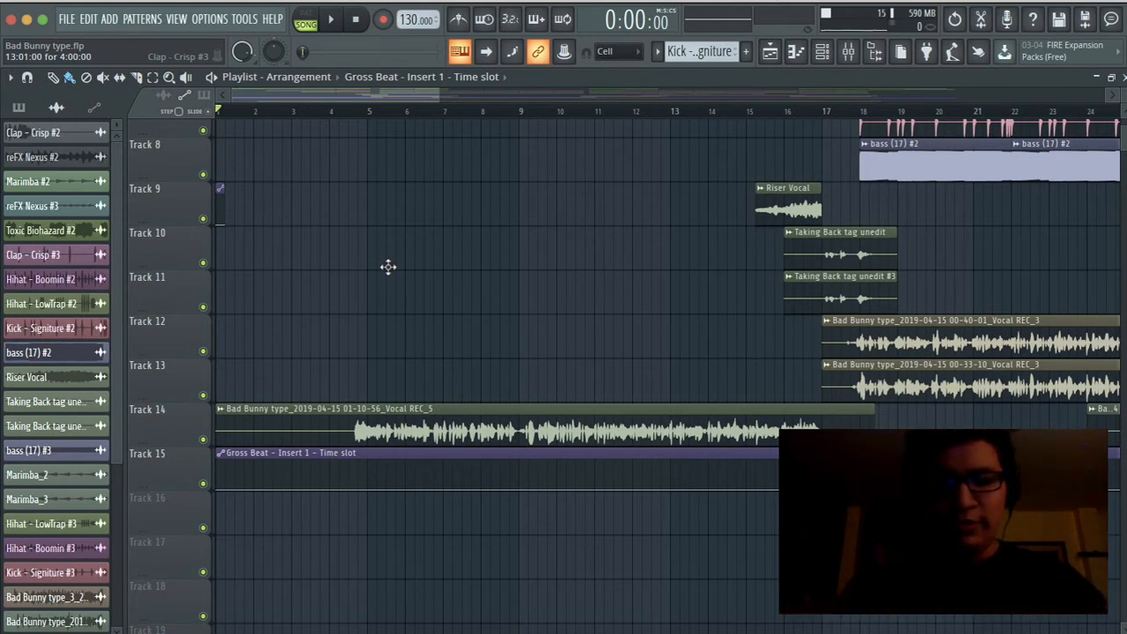
key("space")
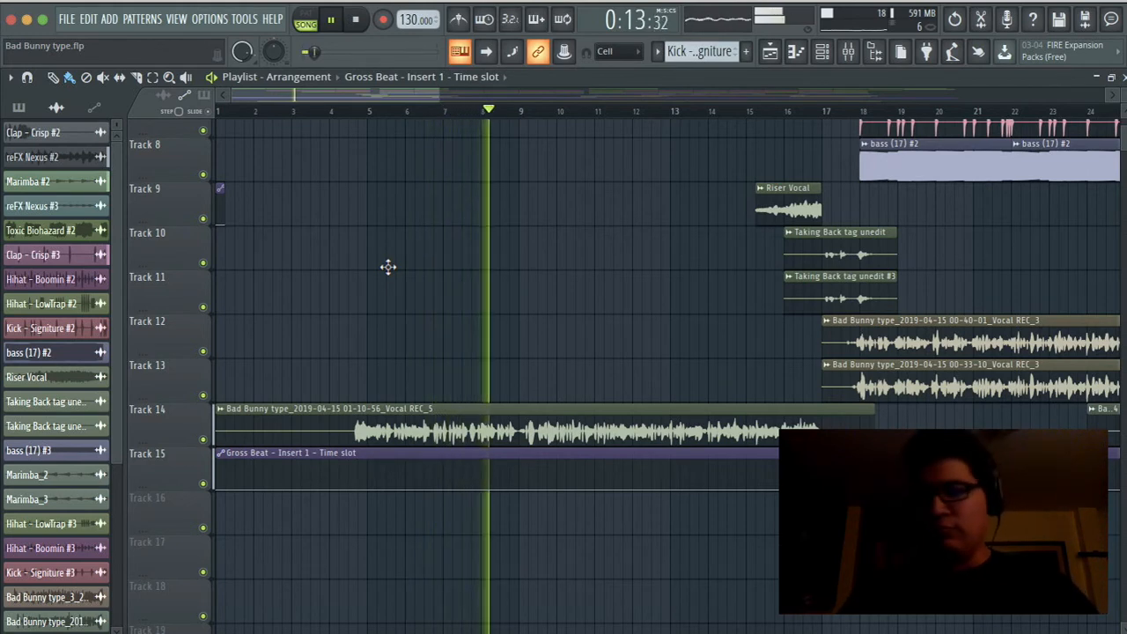
Open the mixer, bring vocal tracks 15 to 20 fully into view, and stop the song.
left_click(848, 51)
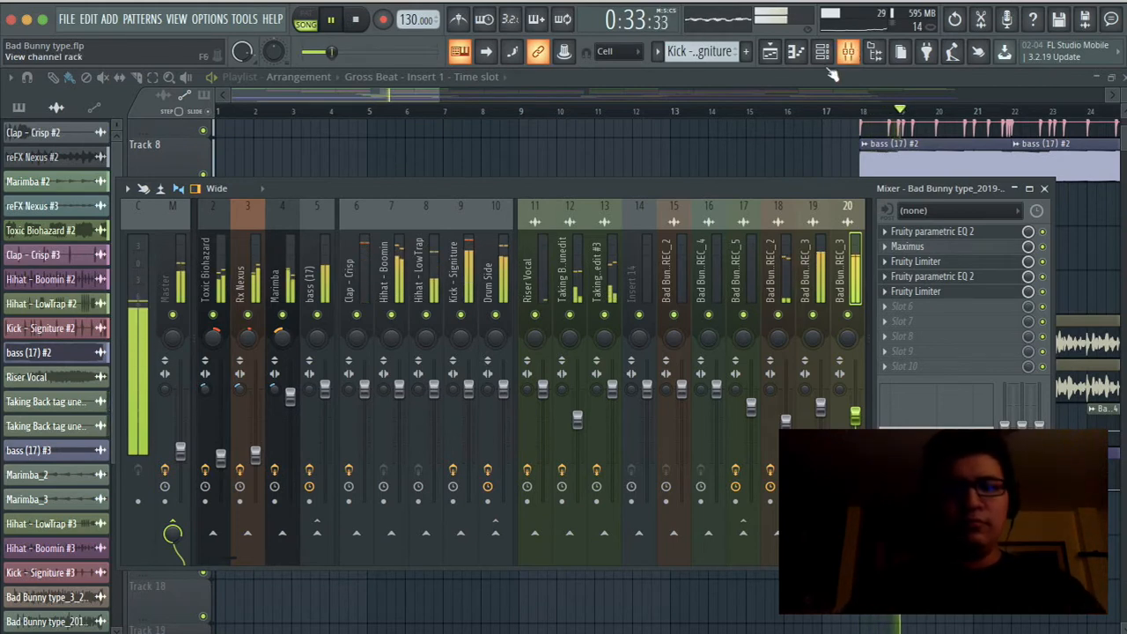
left_click_drag(226, 557, 264, 564)
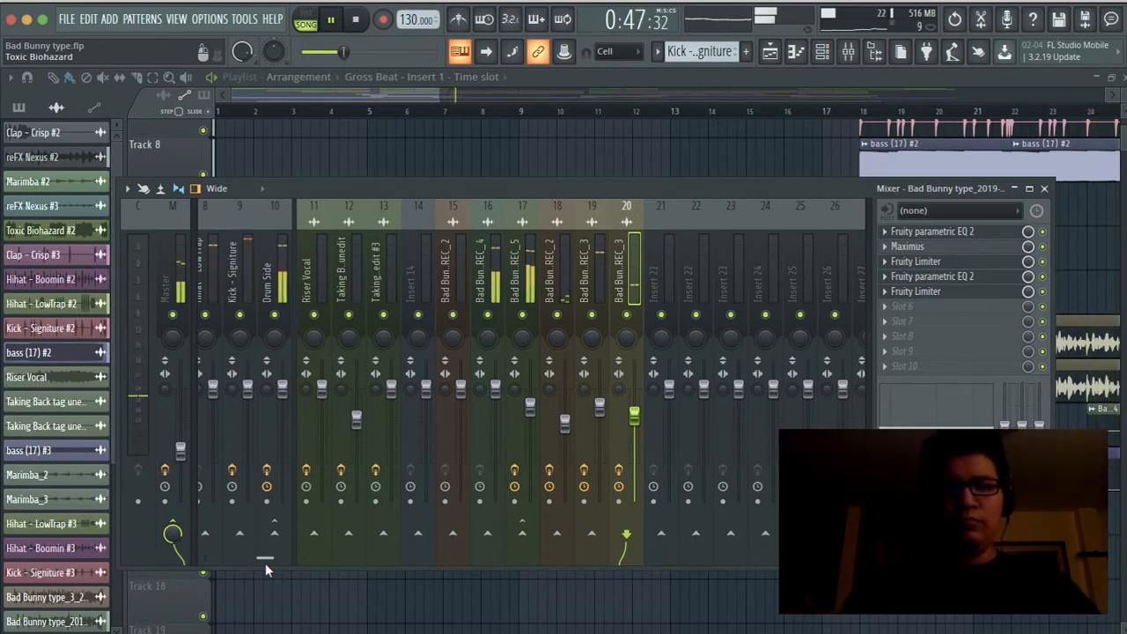
key("space")
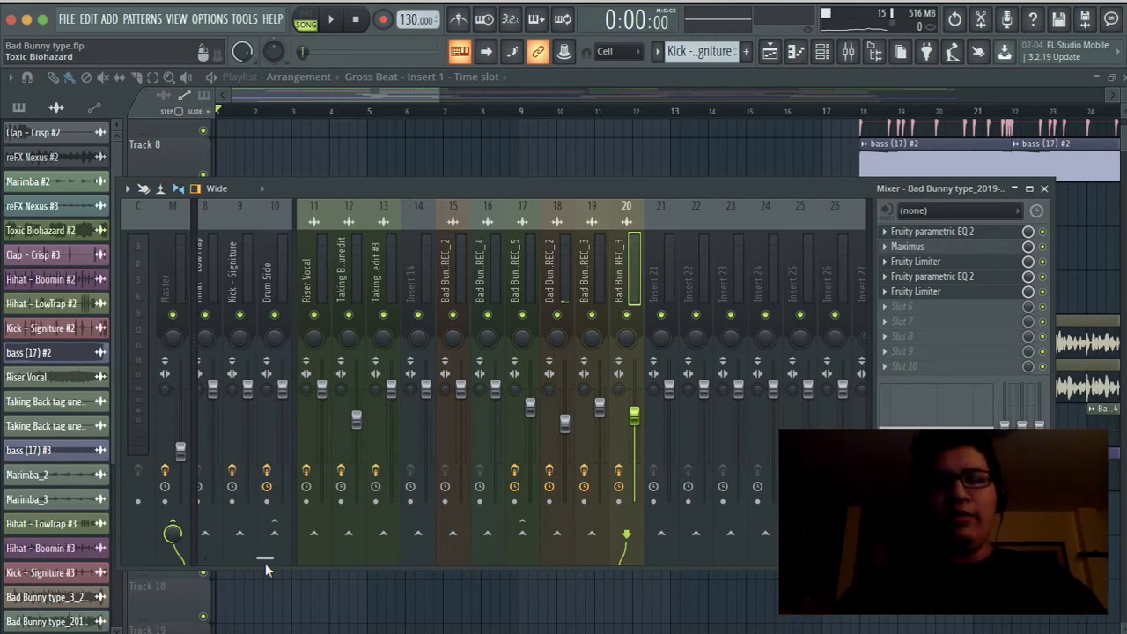
Inspect how mixer tracks 15 and 16 are routed into vocal track 17, including the send's routing options.
left_click(516, 262)
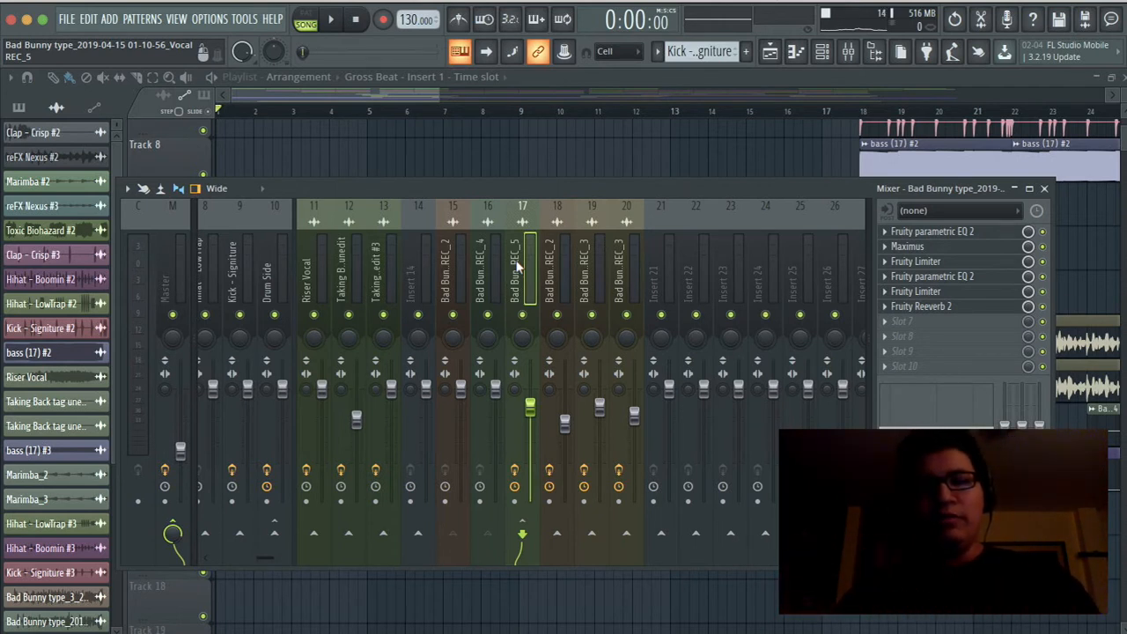
left_click(487, 273)
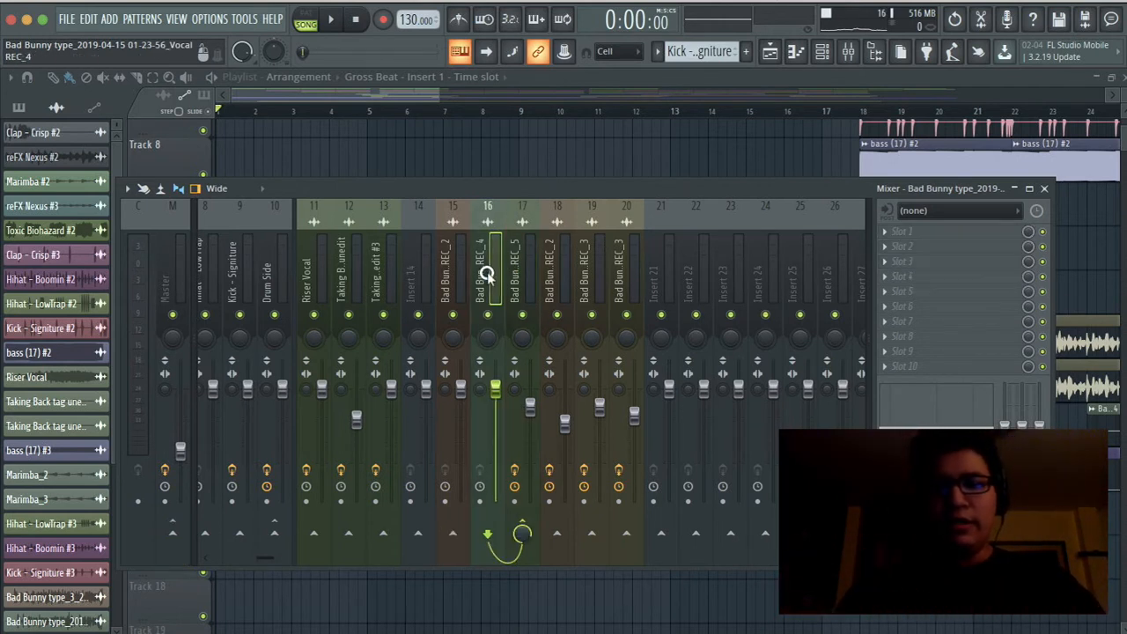
left_click(459, 275)
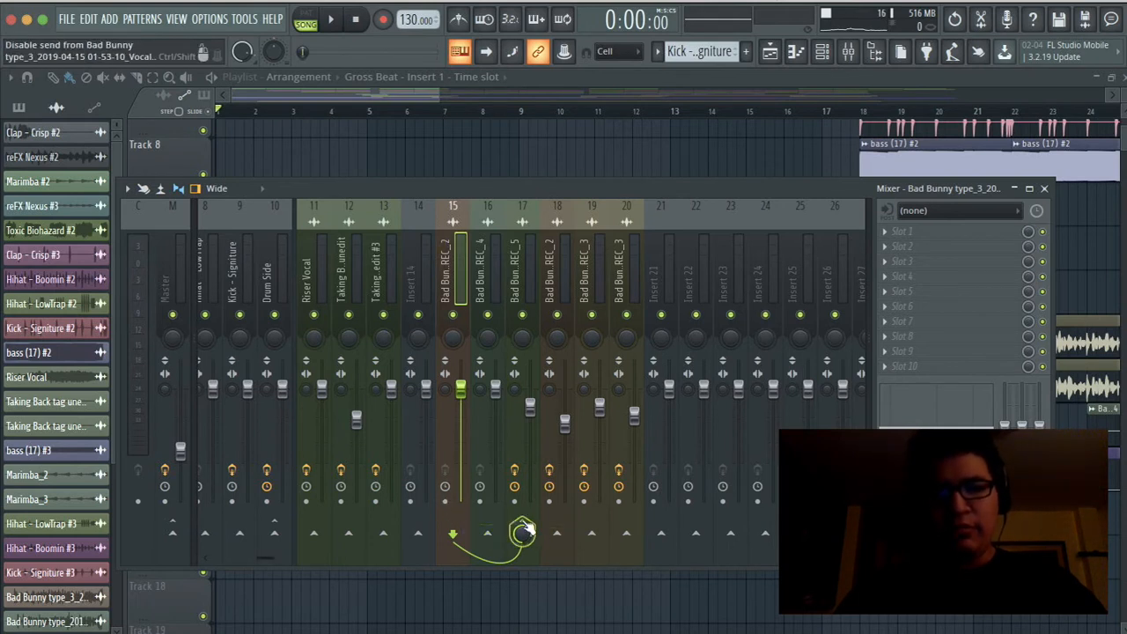
right_click(522, 525)
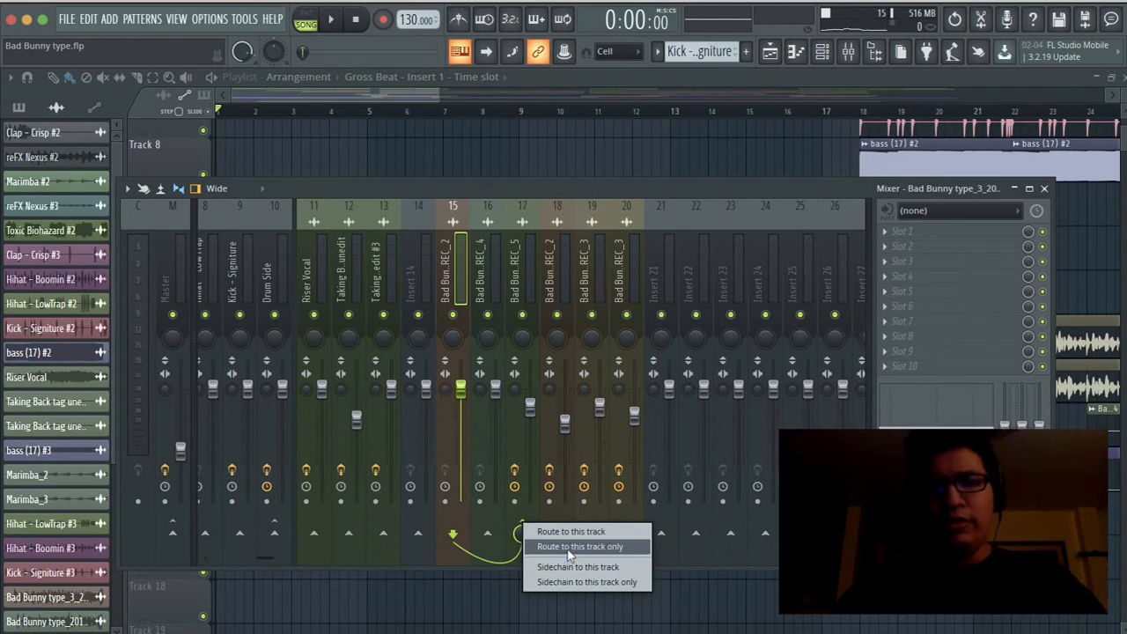
left_click(518, 274)
left_click(482, 276)
left_click(457, 276)
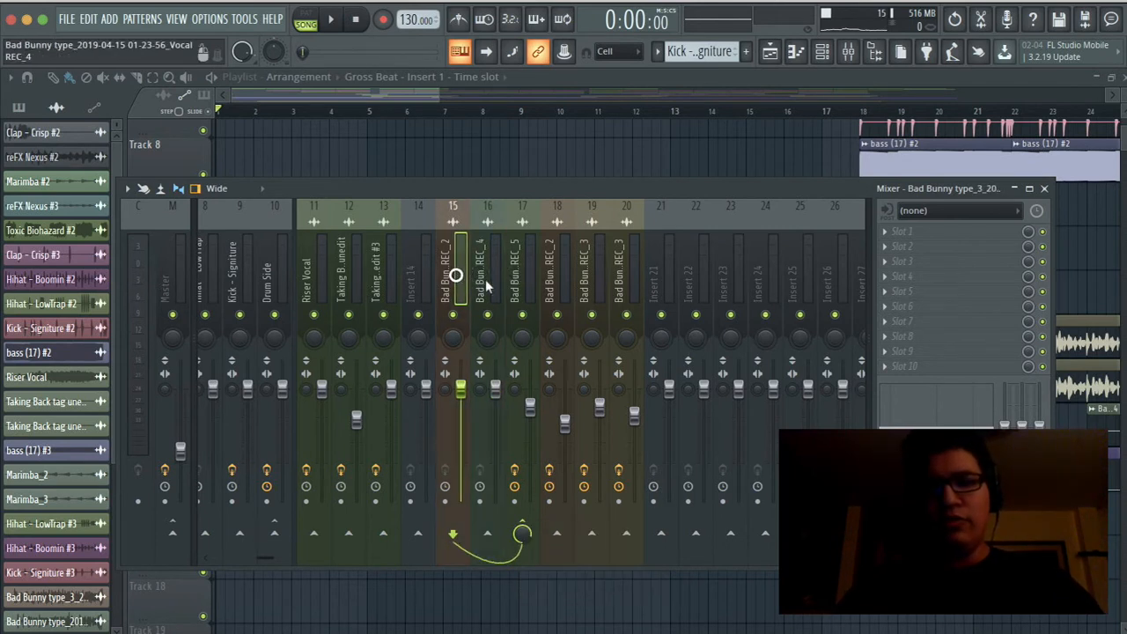
left_click(484, 276)
left_click(456, 276)
Bypass all six effects on mixer track 17 and solo it together with vocal tracks 15 and 16.
left_click(526, 275)
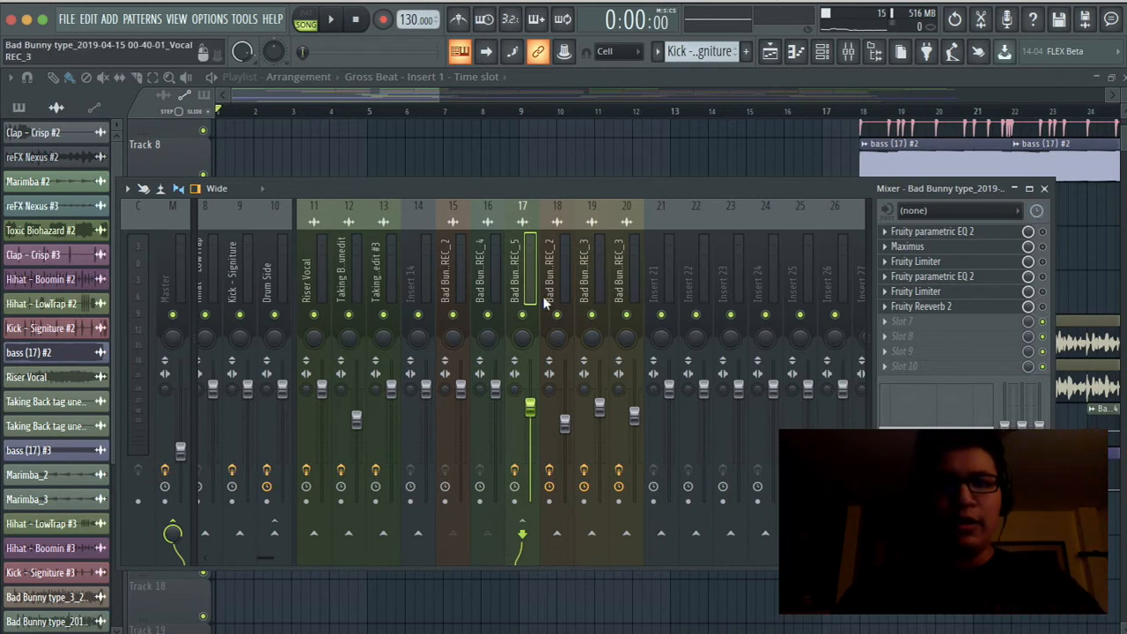
right_click(523, 314)
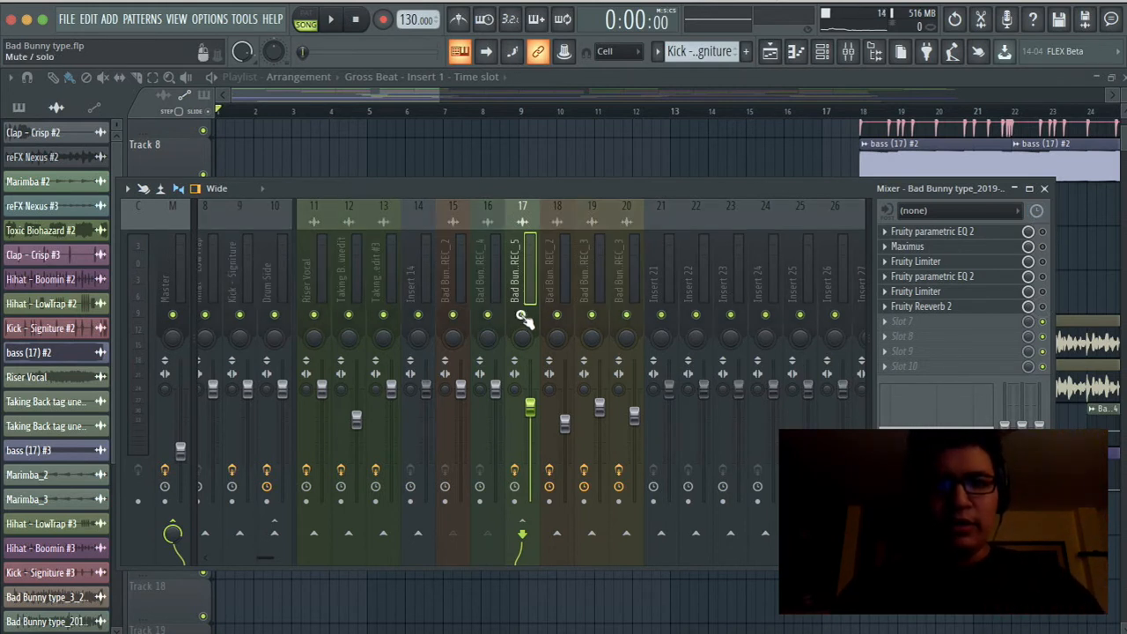
left_click(487, 315)
left_click(451, 315)
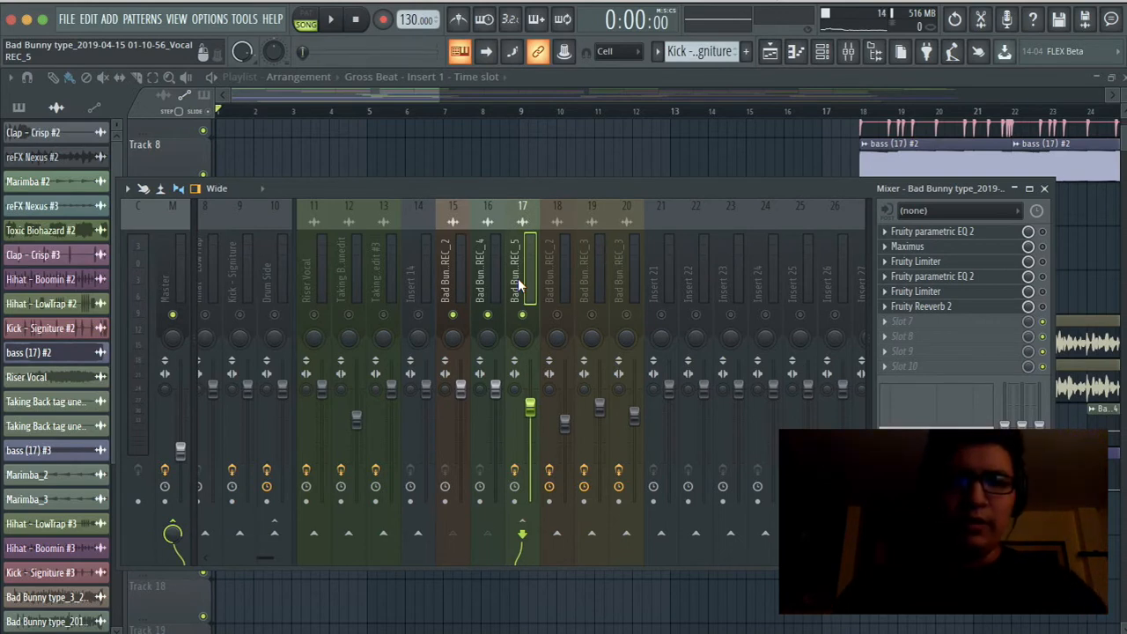
Play the soloed, unprocessed vocals from 4:09:00 in the playlist, just before the first vocal comes in, and stop.
key("space")
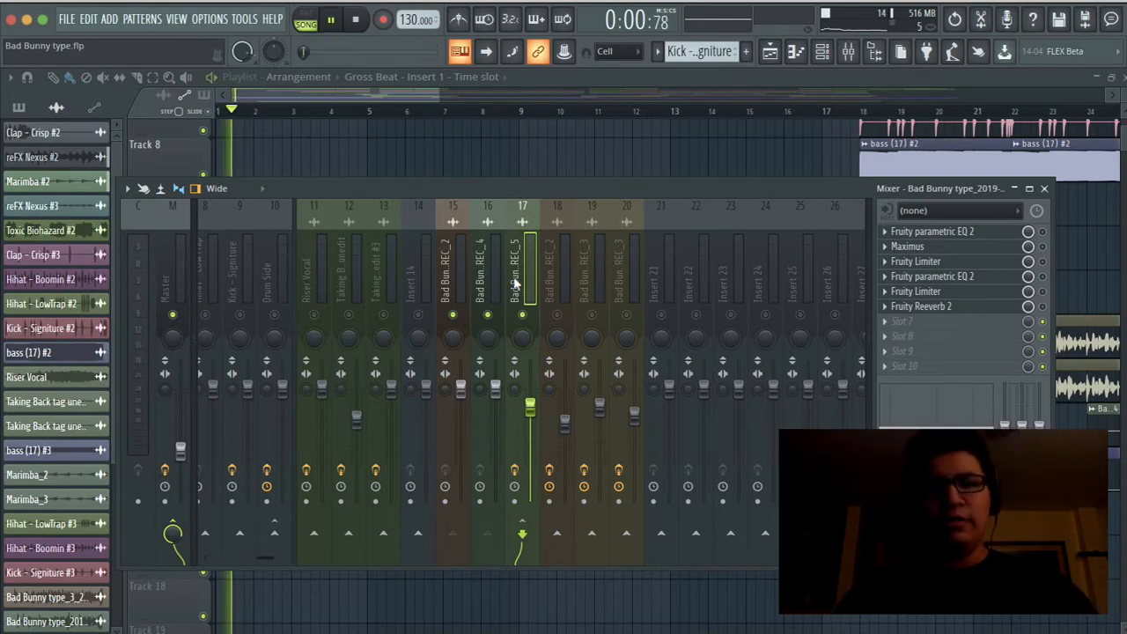
left_click(411, 96)
key("space")
left_click(349, 111)
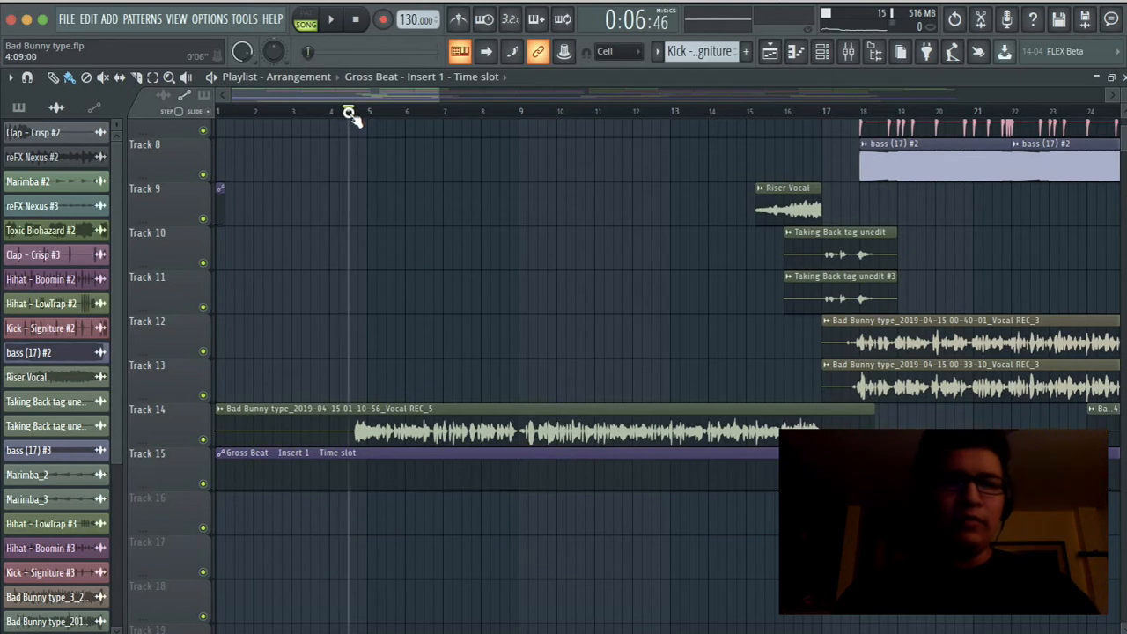
key("space")
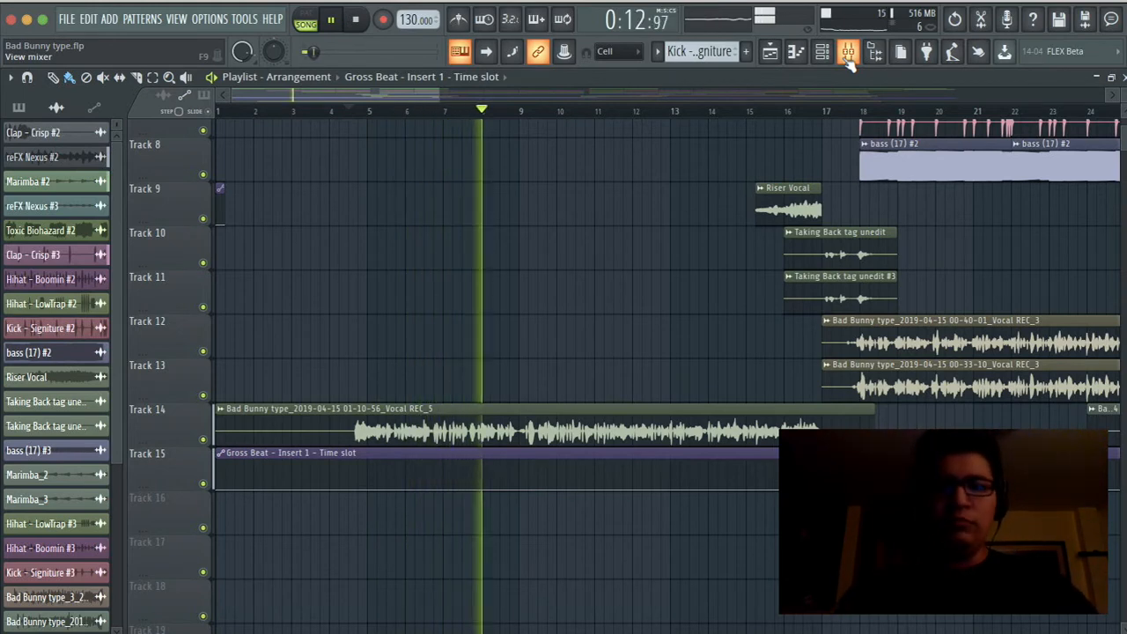
key("space")
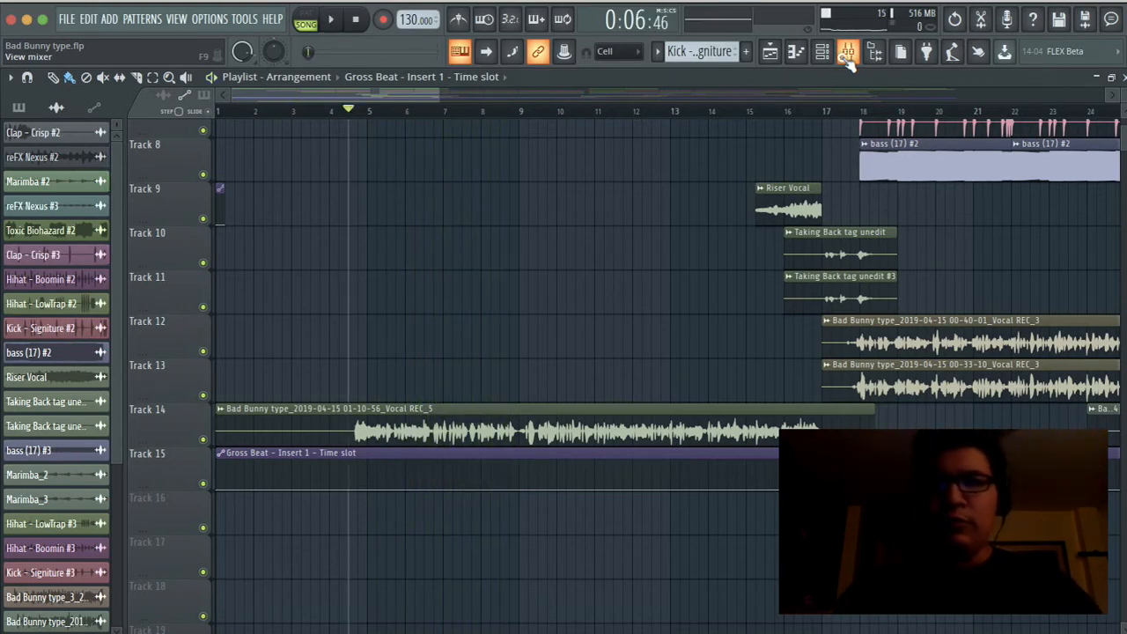
Enable and open the first Fruity parametric EQ 2 on mixer track 17 and move band 2 to a lower frequency.
left_click(848, 58)
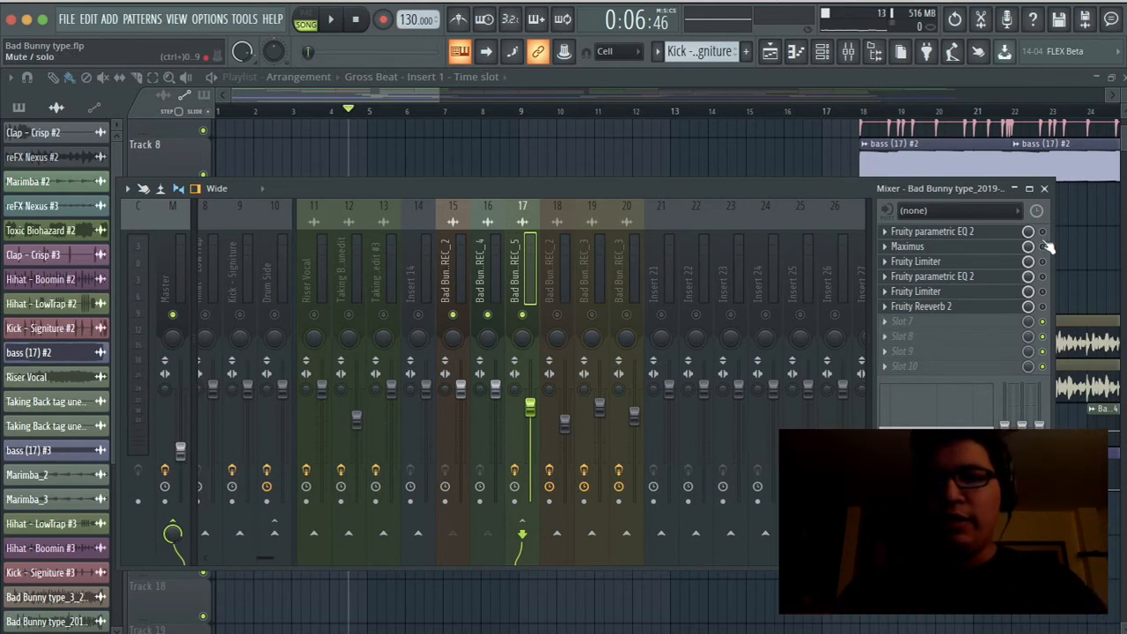
left_click(994, 231)
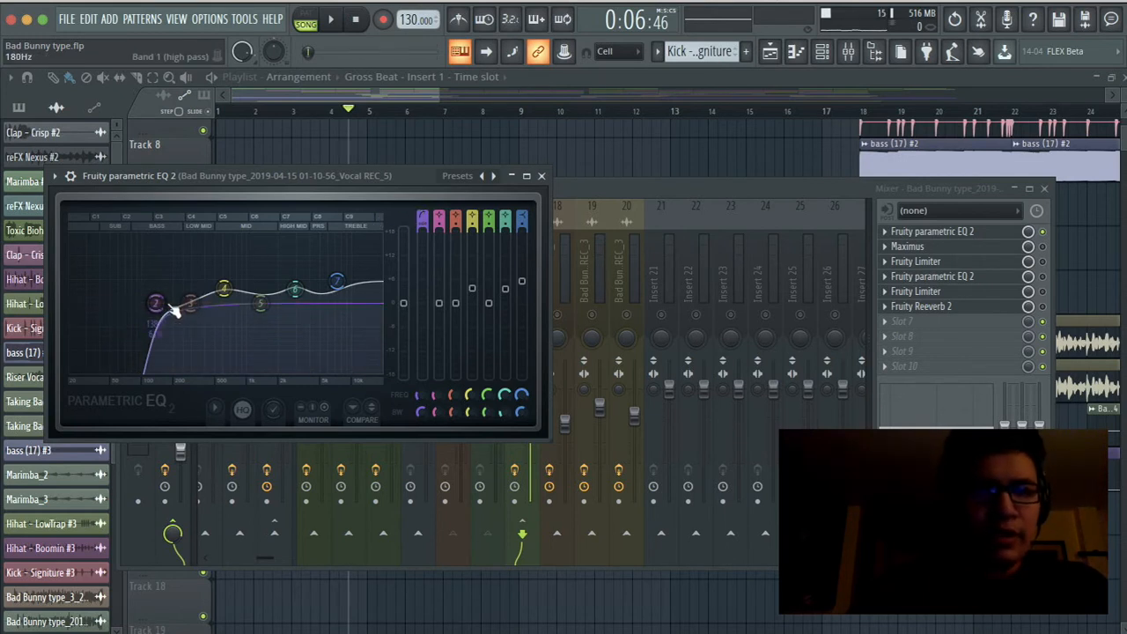
left_click_drag(161, 310, 113, 307)
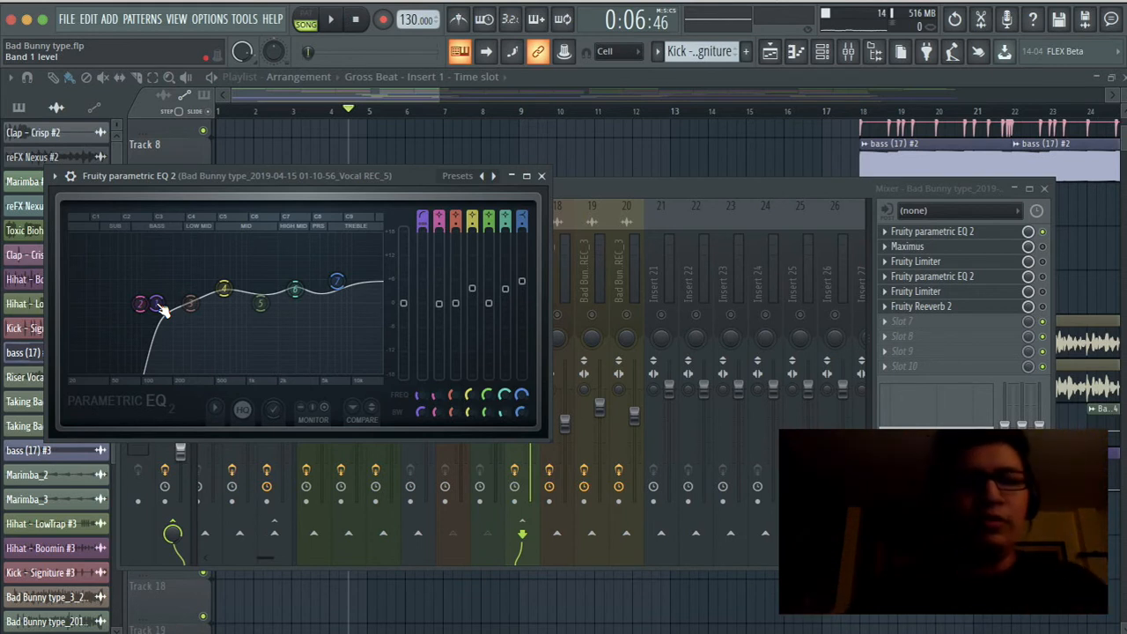
Set the order of the high-pass band 1 to Steep 6 and adjust its bandwidth.
right_click(161, 308)
mouse_move(192, 349)
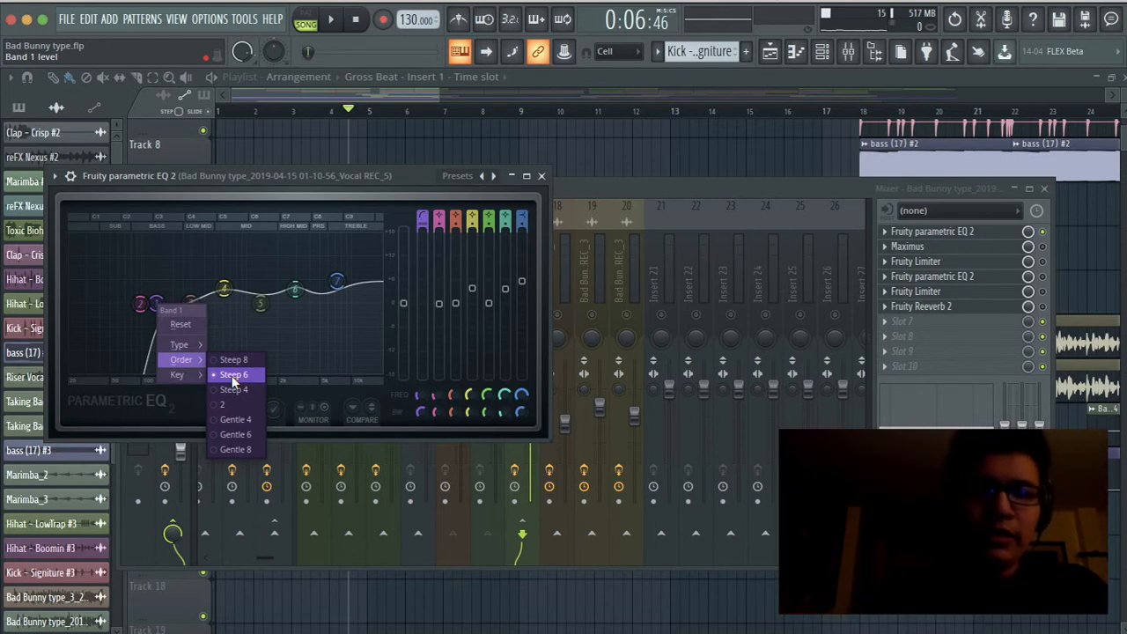
left_click(235, 376)
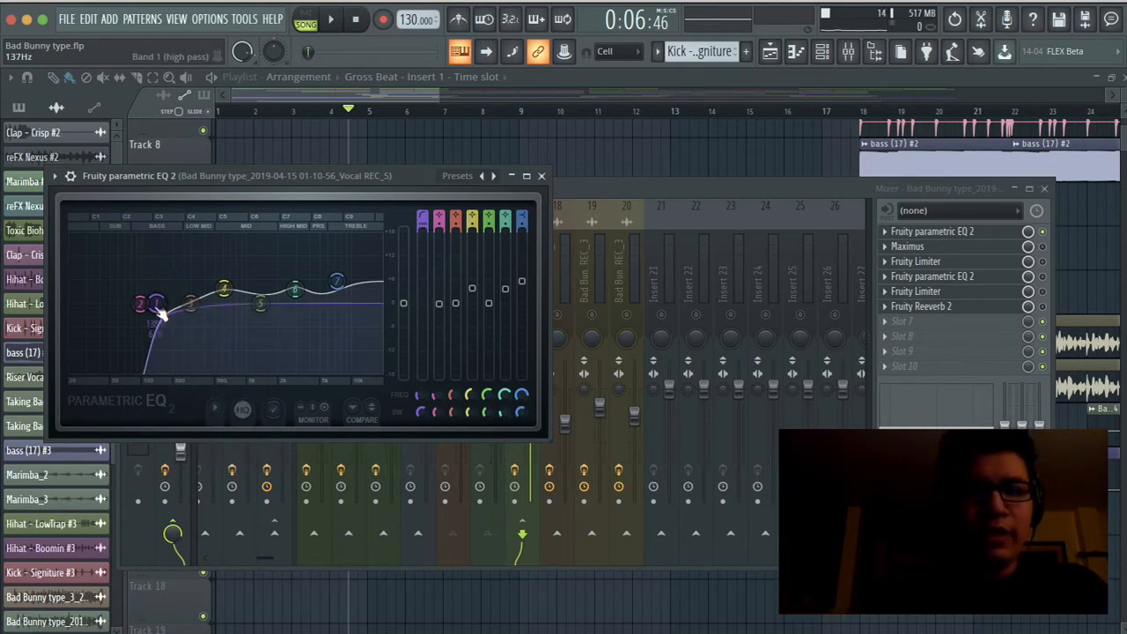
scroll(160, 316, "up", 2)
scroll(160, 316, "up", 1)
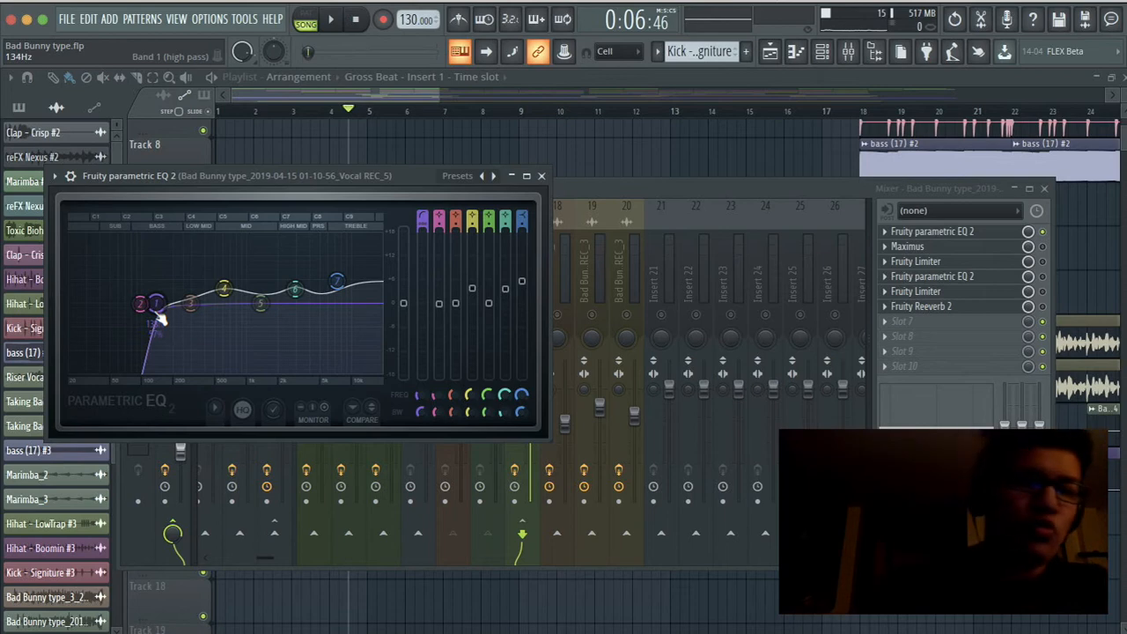
Enlarge and reposition the EQ window, and play the vocal to examine its frequency content against the curve.
left_click_drag(546, 441, 902, 631)
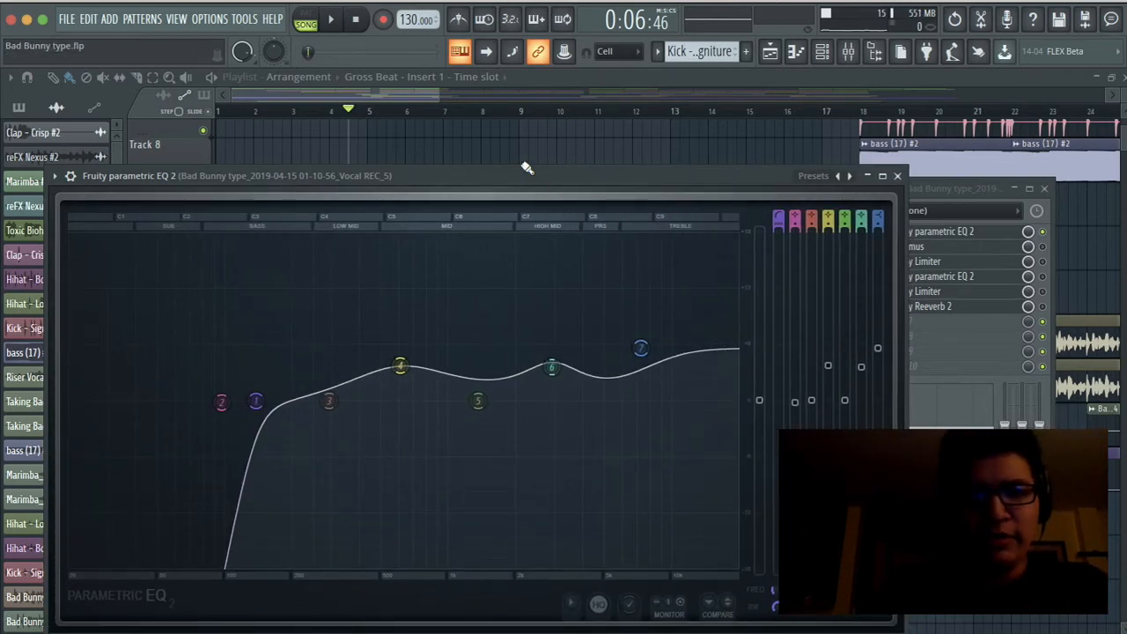
left_click_drag(506, 174, 498, 116)
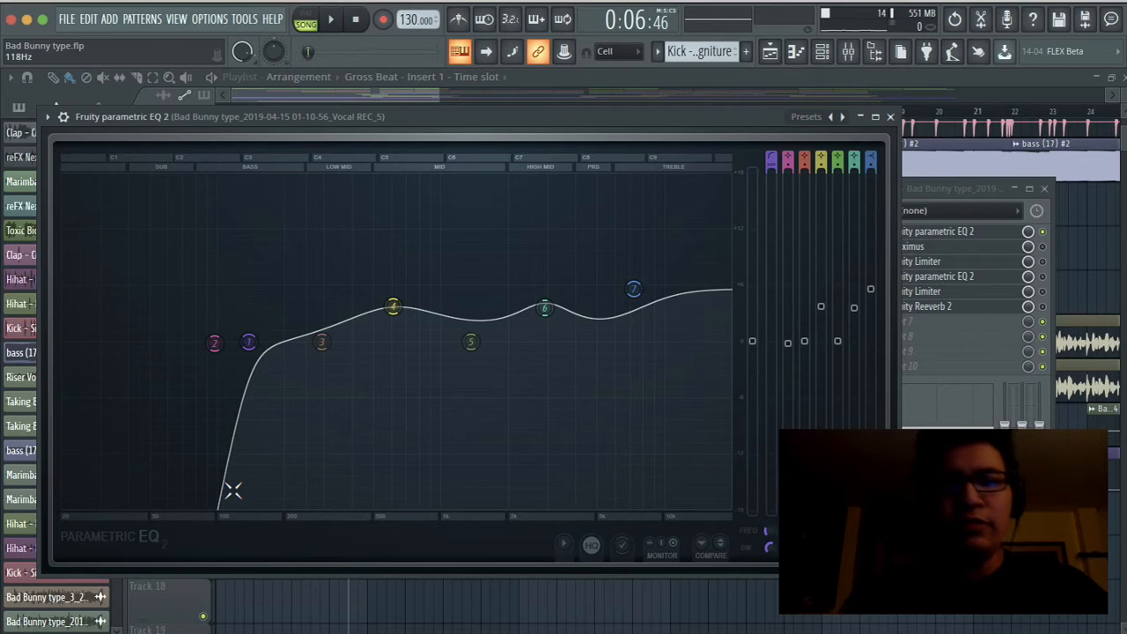
key("space")
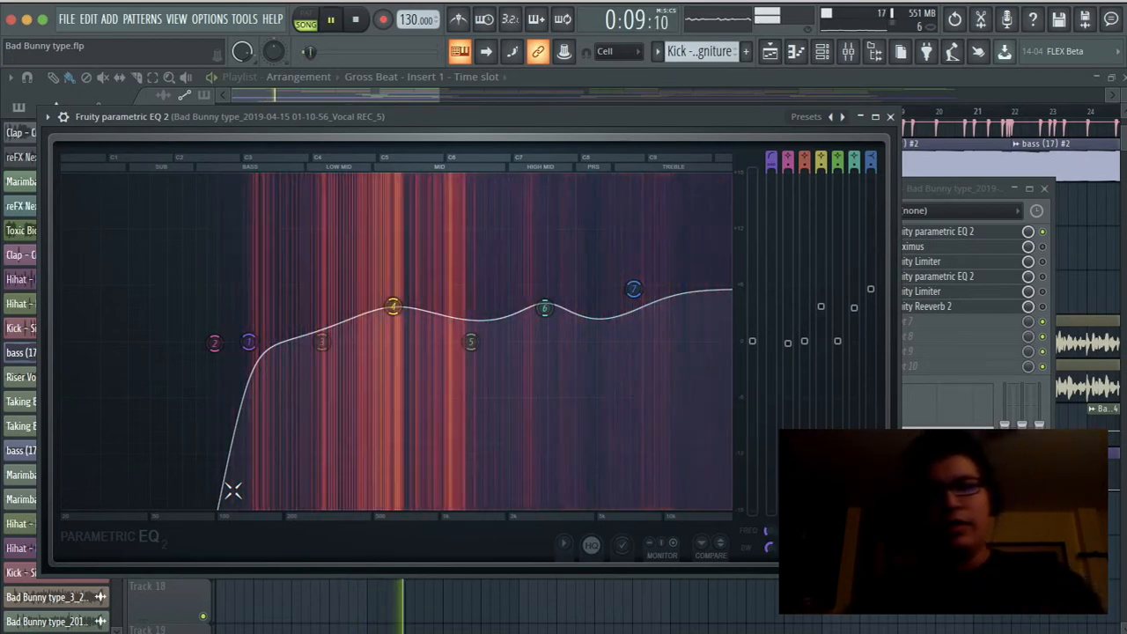
key("space")
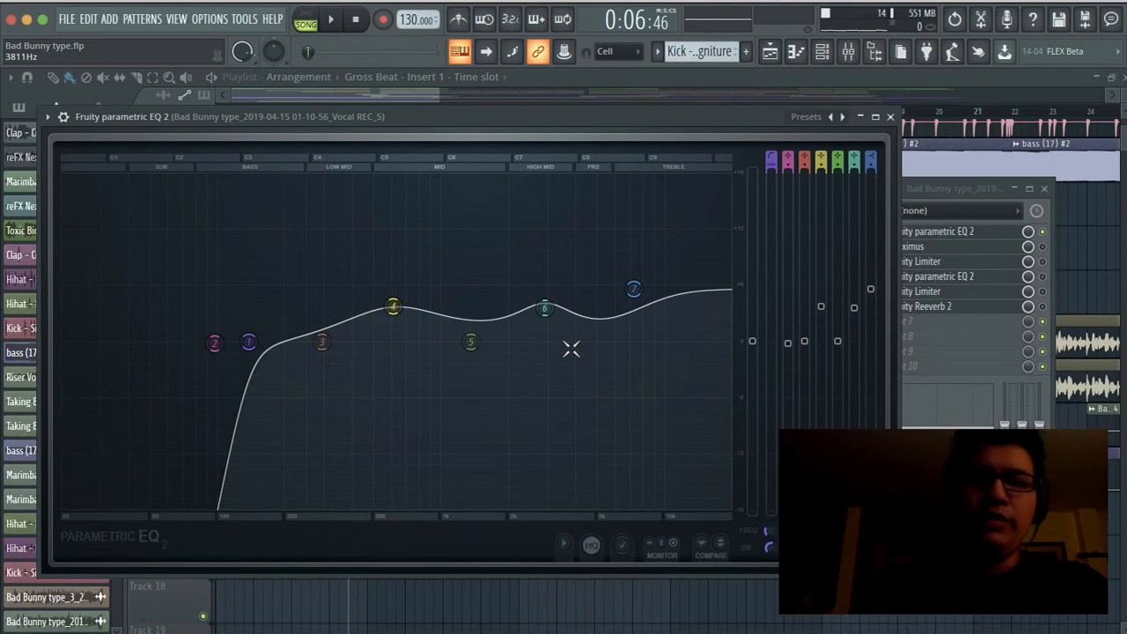
Enable and open Maximus on mixer track 17 and look through its presets at the de-esser options.
left_click(936, 189)
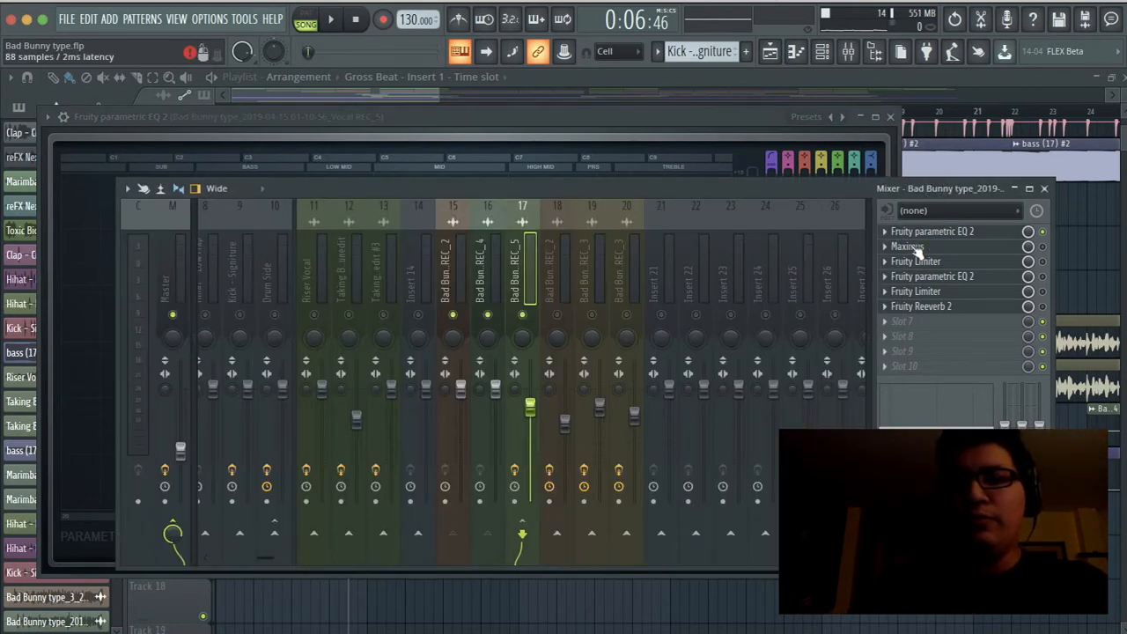
left_click(975, 245)
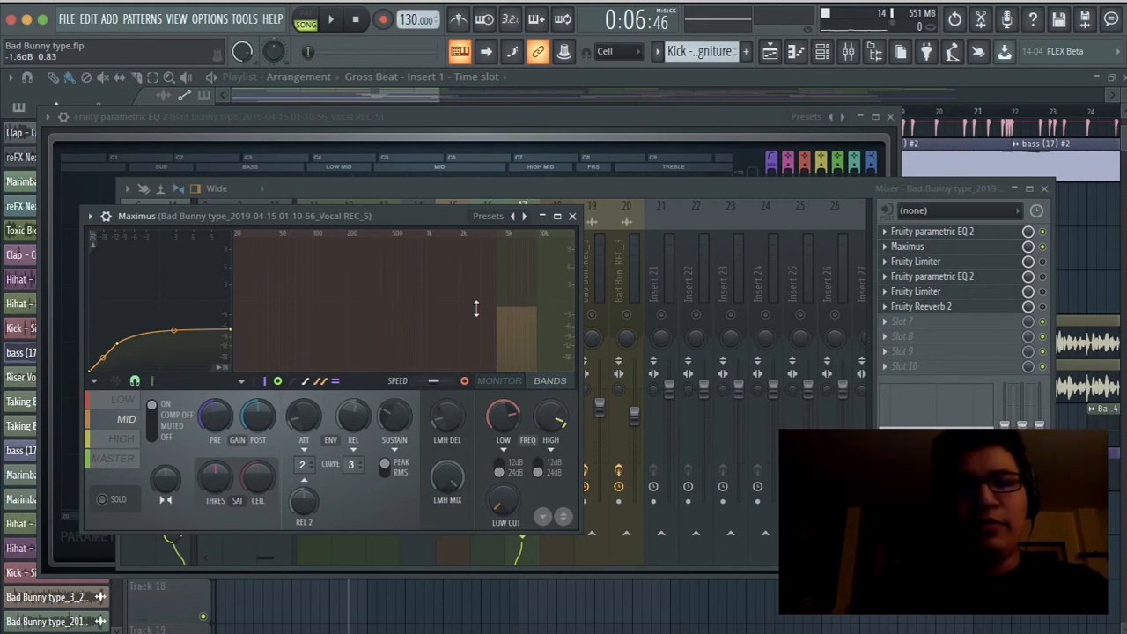
left_click(91, 216)
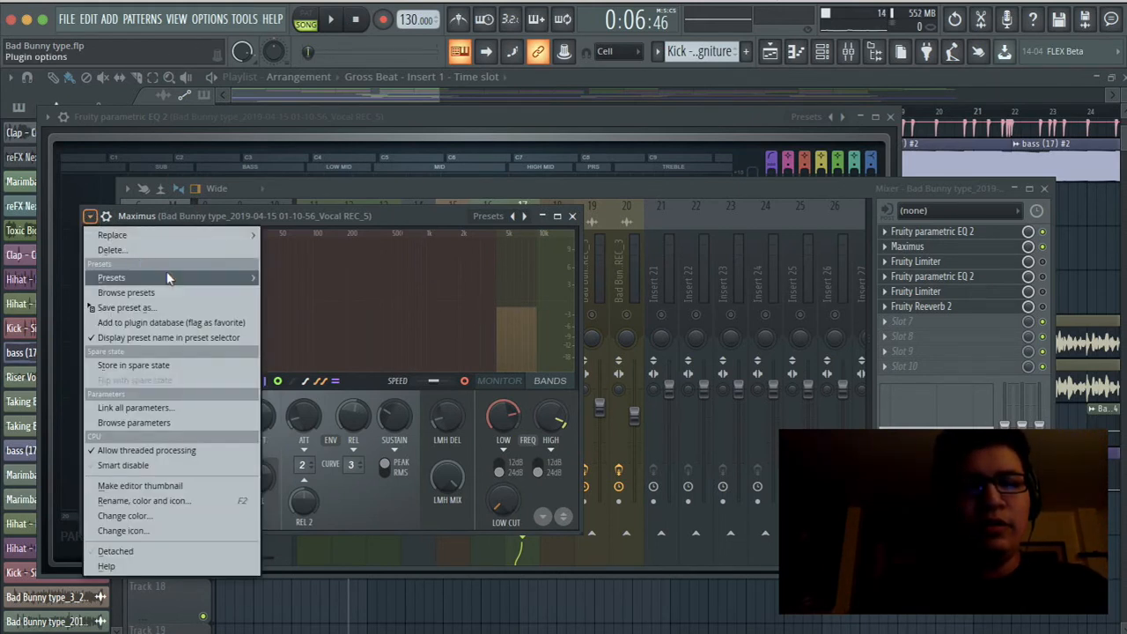
mouse_move(172, 279)
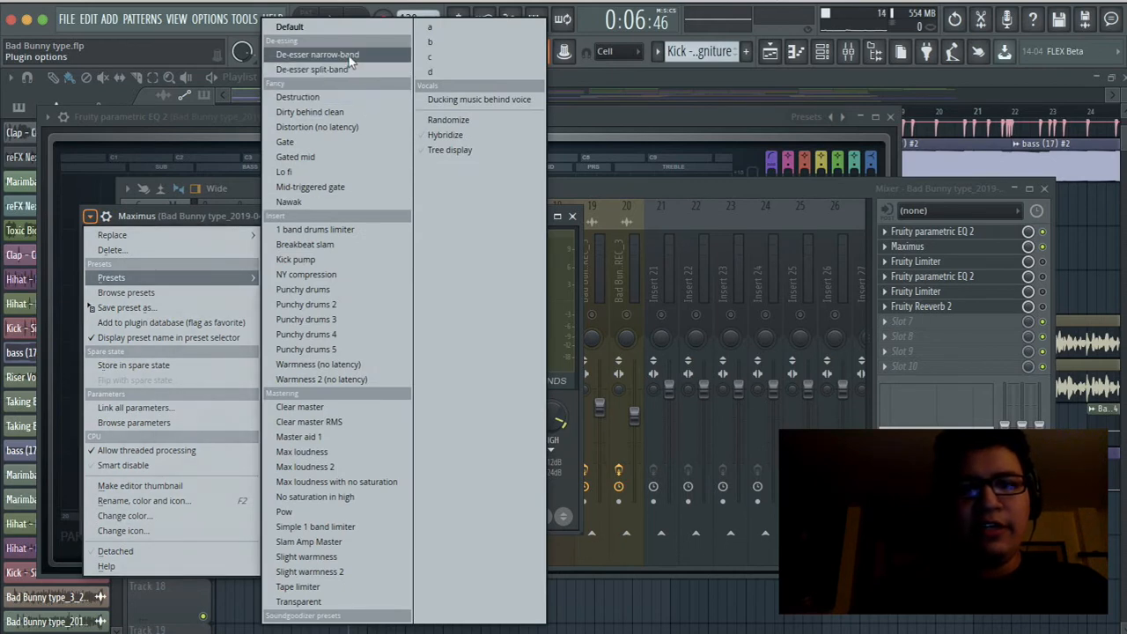
left_click(581, 238)
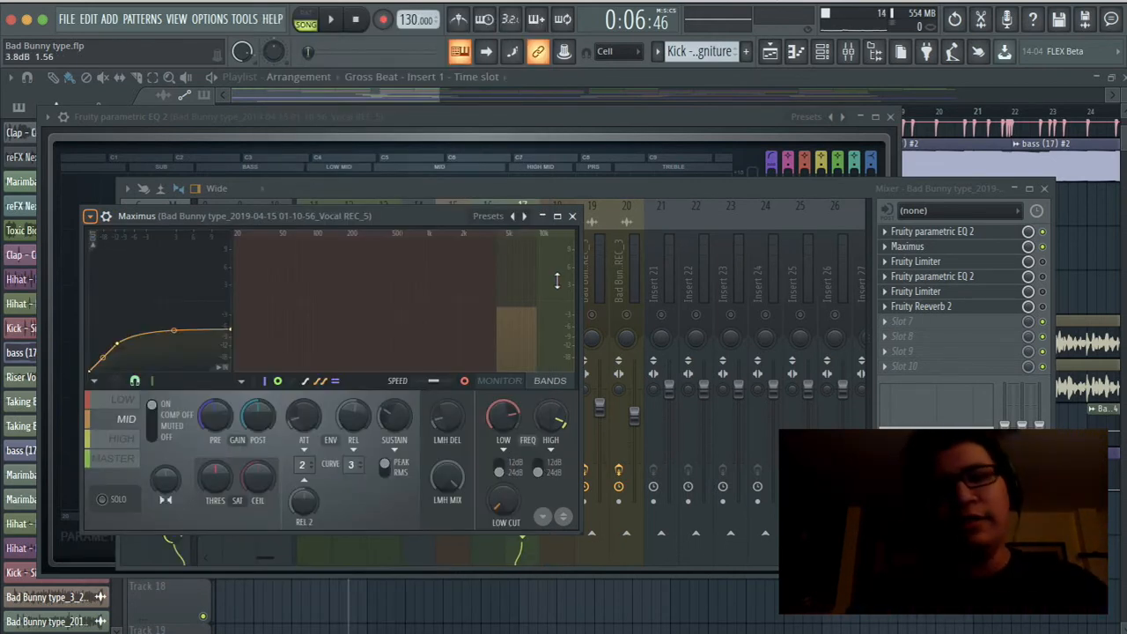
Play the vocal through Maximus, toggle the output spectrogram off and on, and examine where the sibilance sits.
key("space")
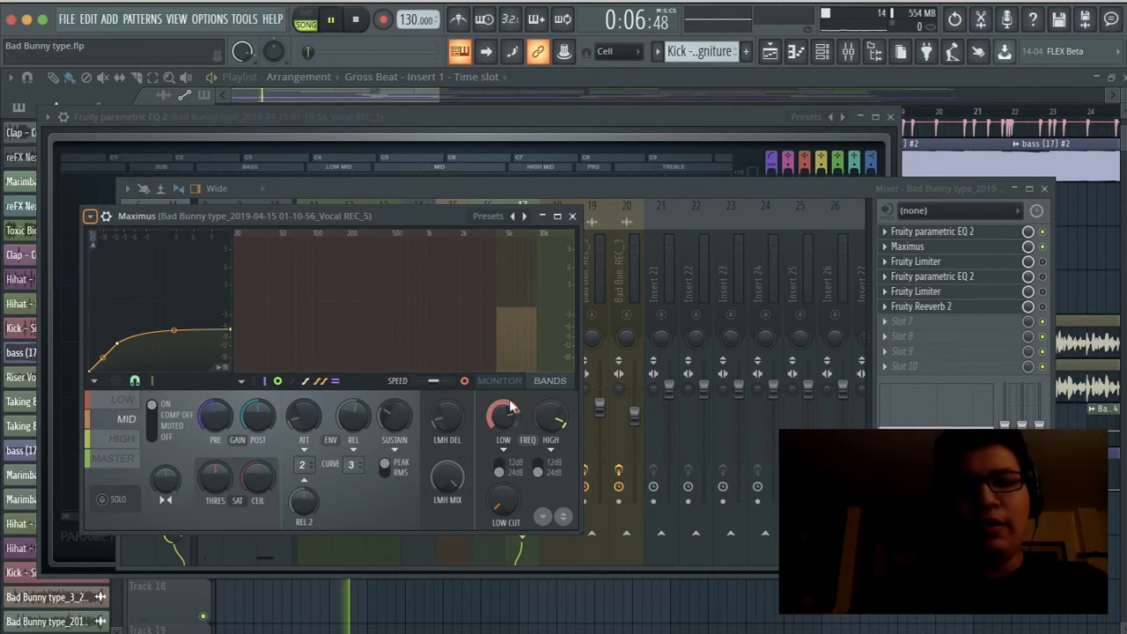
key("space")
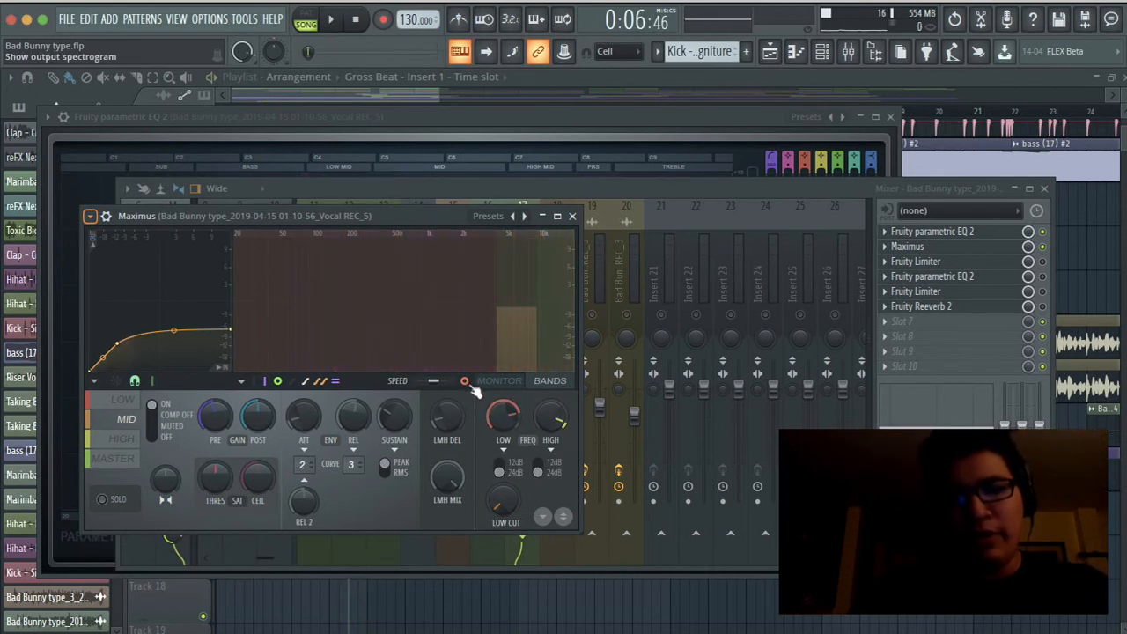
left_click(465, 381)
left_click(465, 382)
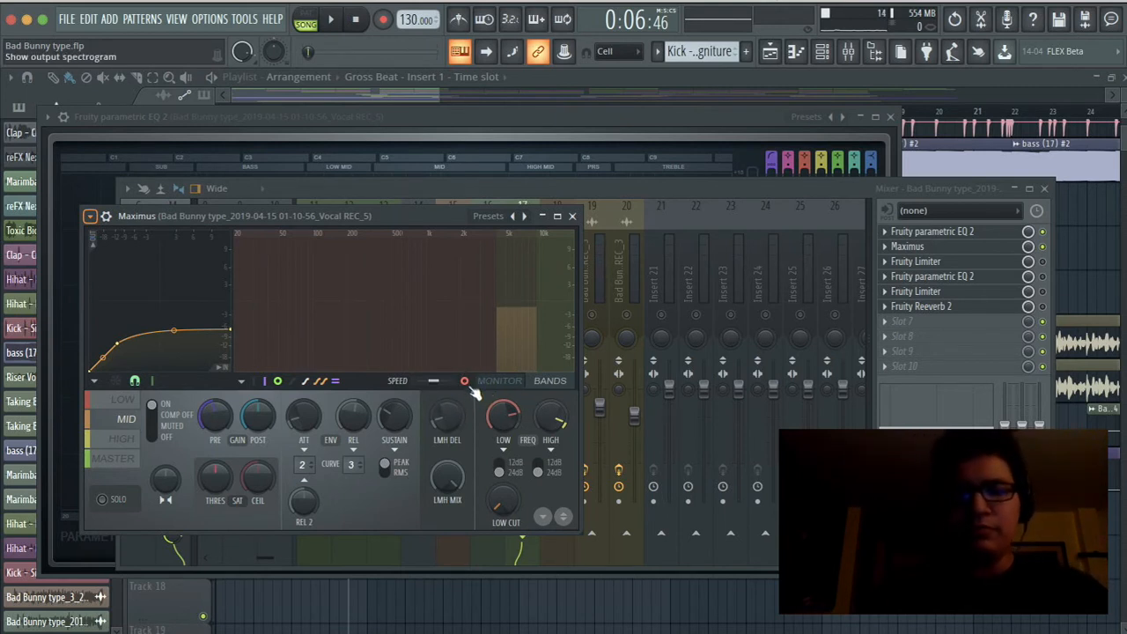
key("space")
key("space")
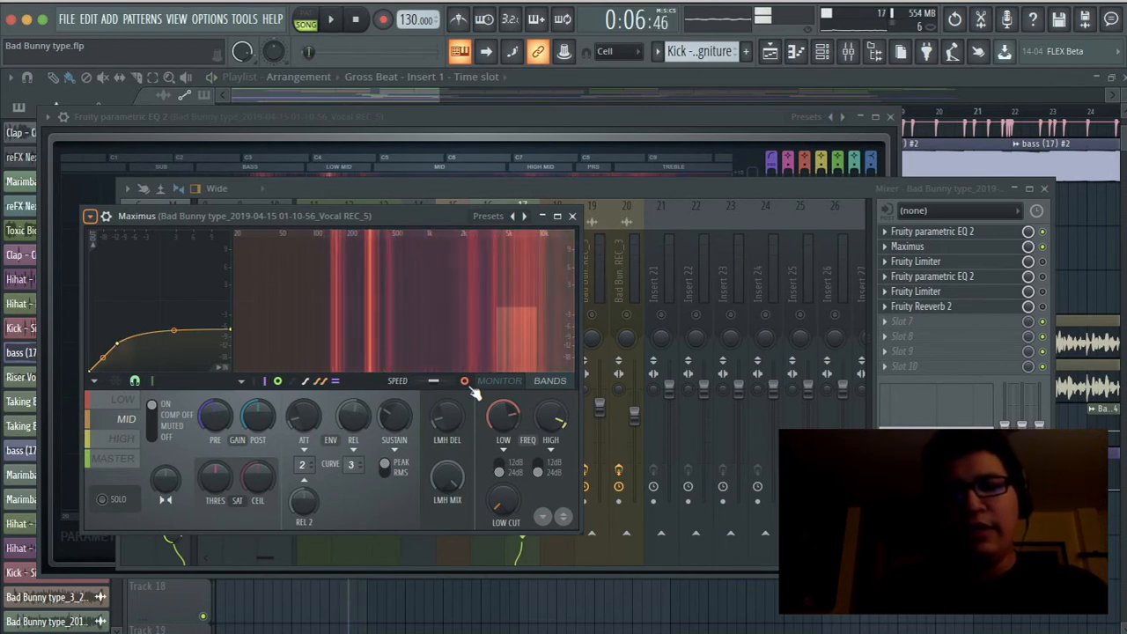
key("space")
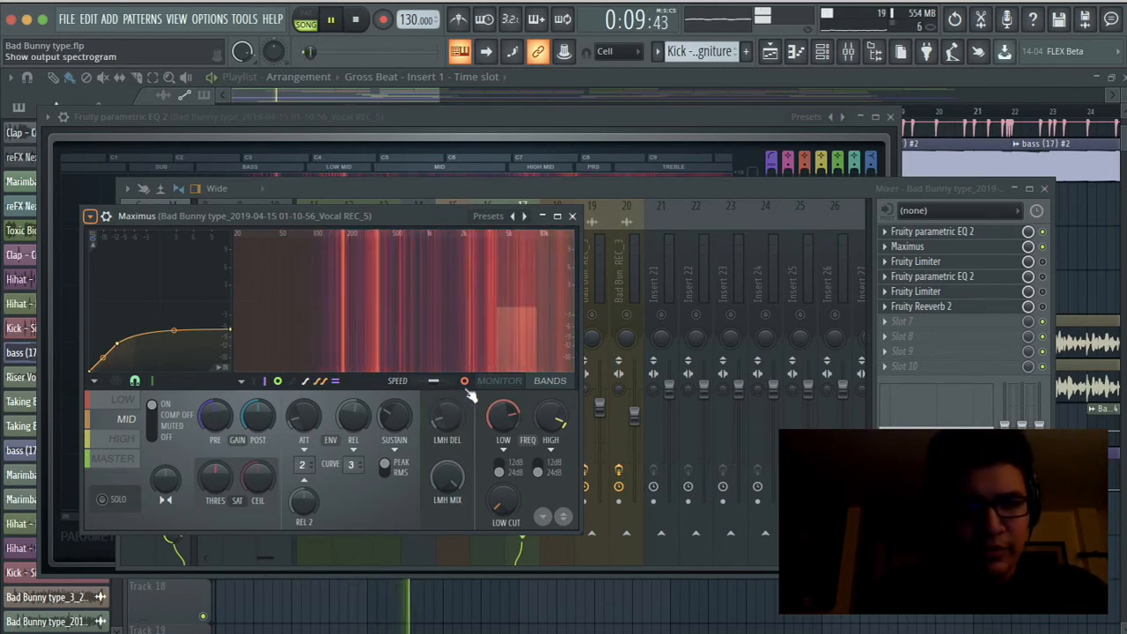
key("space")
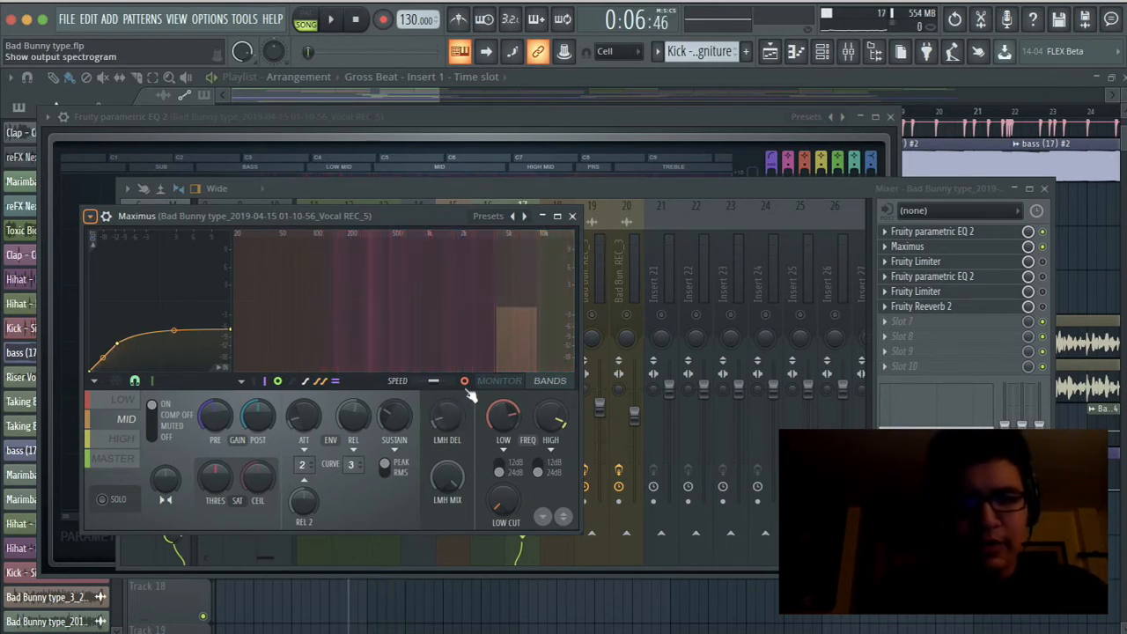
Raise Maximus's low band frequency to about 5.2 kHz, lower the mid band's level, and check it with the vocal playing.
key("space")
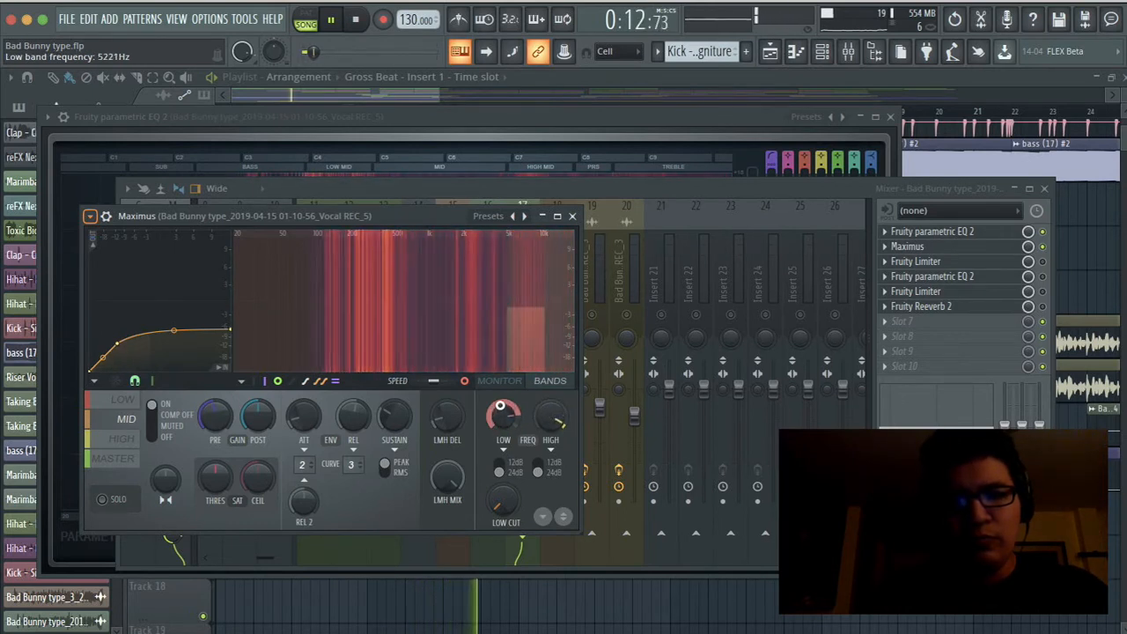
left_click_drag(497, 412, 502, 403)
key("space")
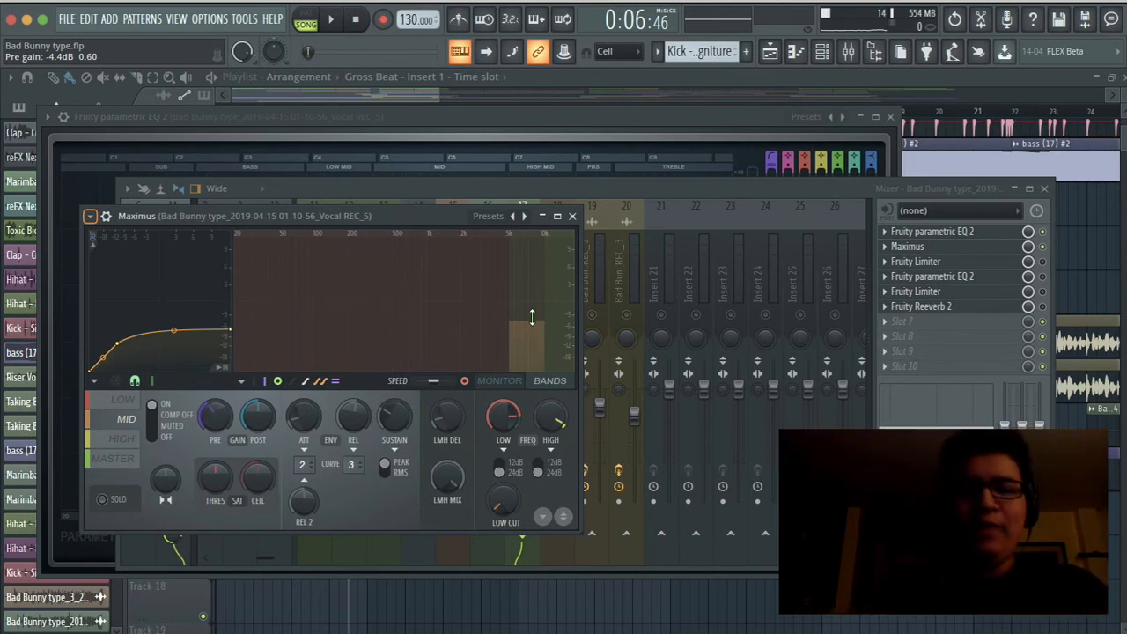
key("space")
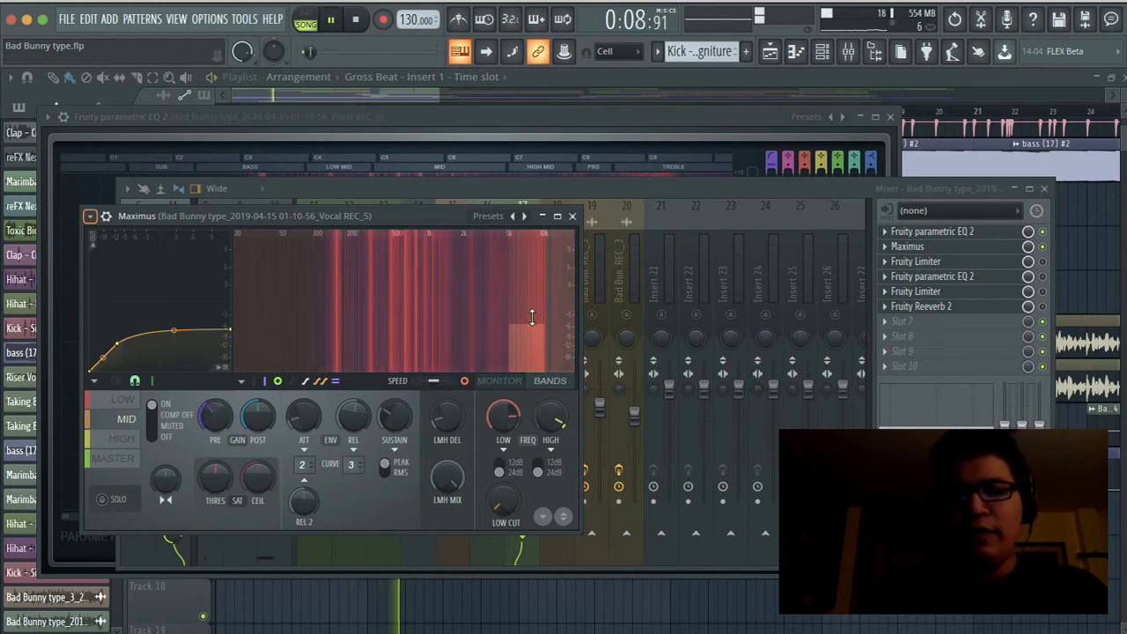
key("space")
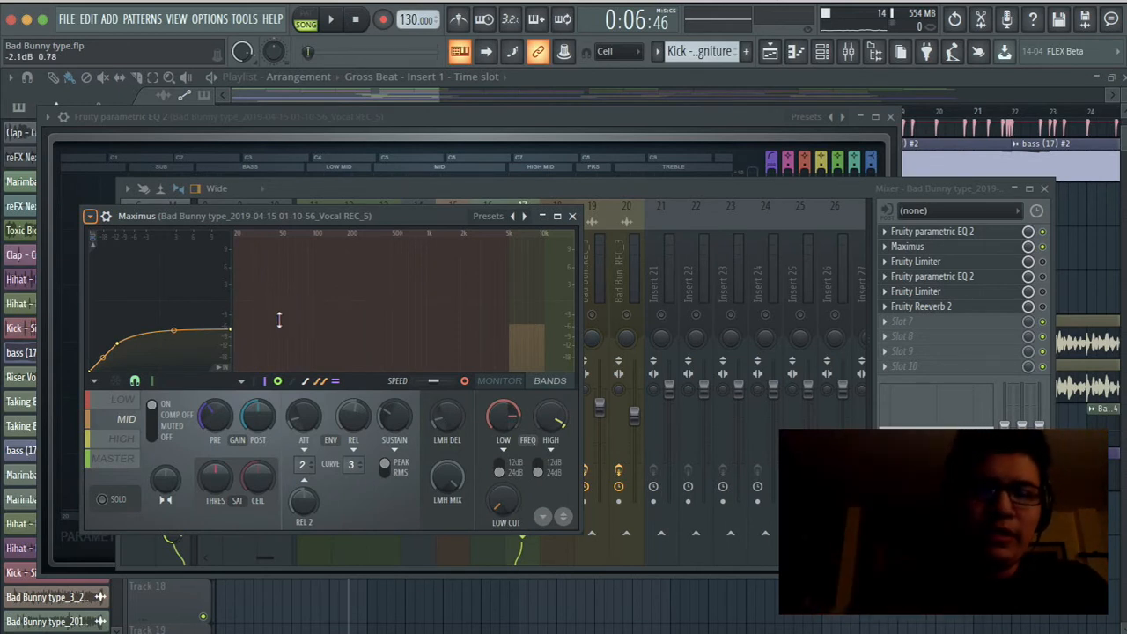
Lower the mid band's compression curve in Maximus, placing point 2 at -11.2 dB / -14.2 dB, while playing the vocal.
left_click_drag(176, 333, 179, 360)
key("space")
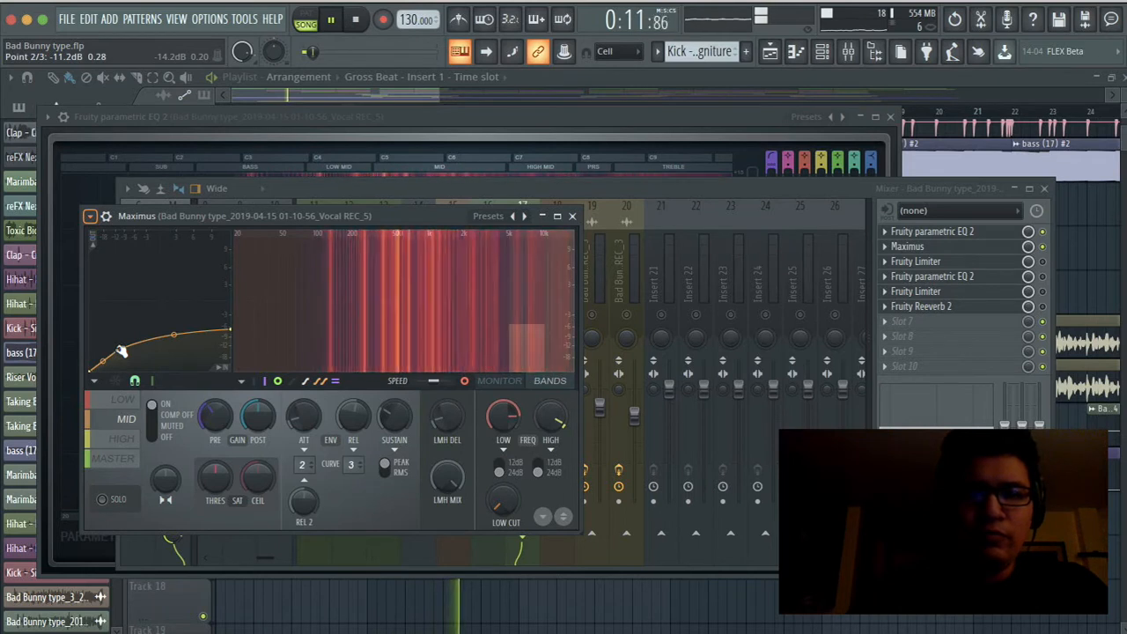
key("space")
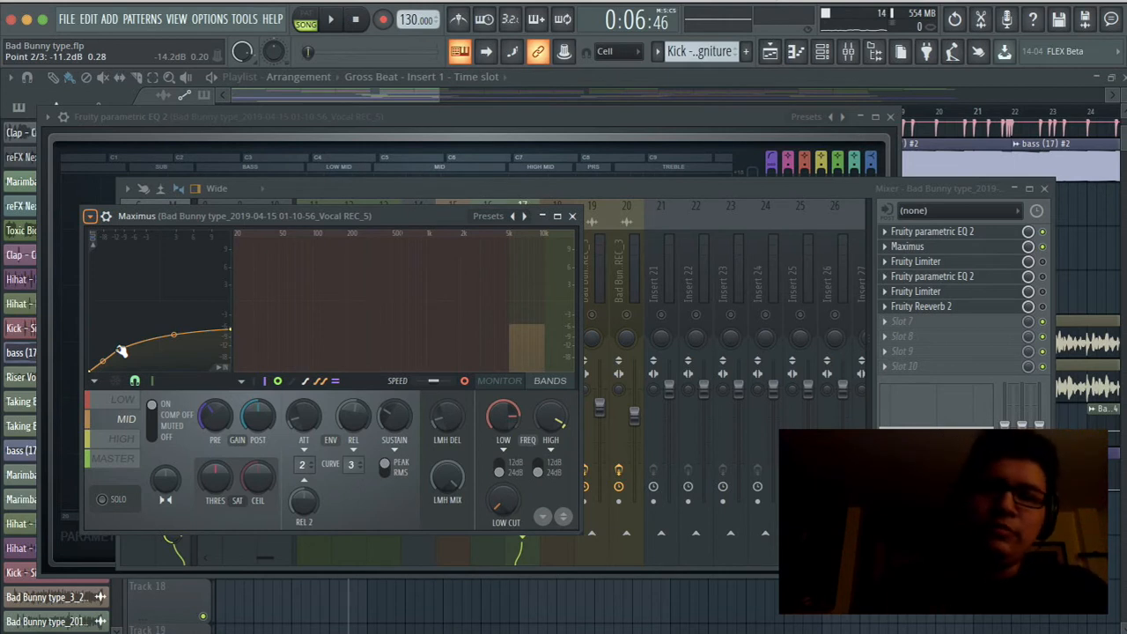
Enable and open the first Fruity Limiter on mixer track 17 and play the vocal through it.
left_click(610, 188)
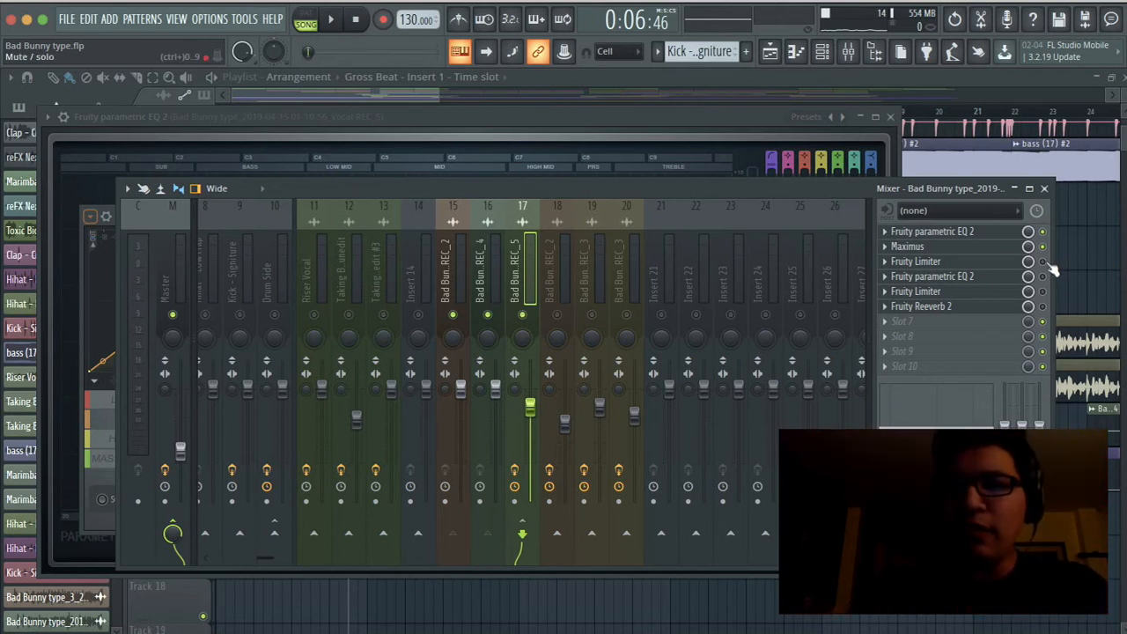
left_click(984, 261)
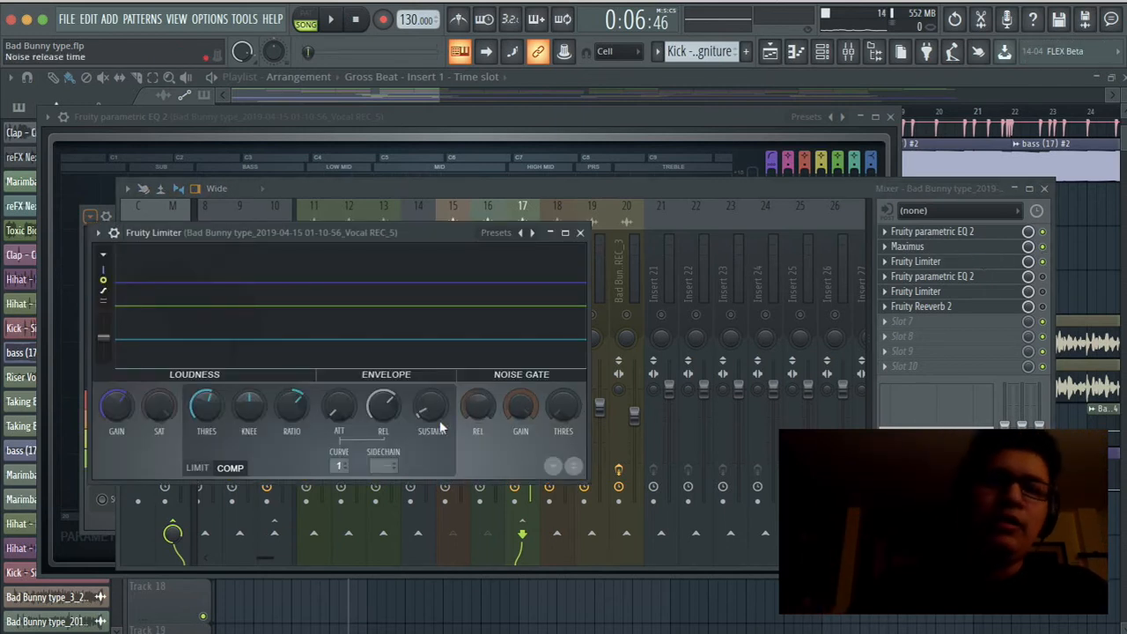
key("space")
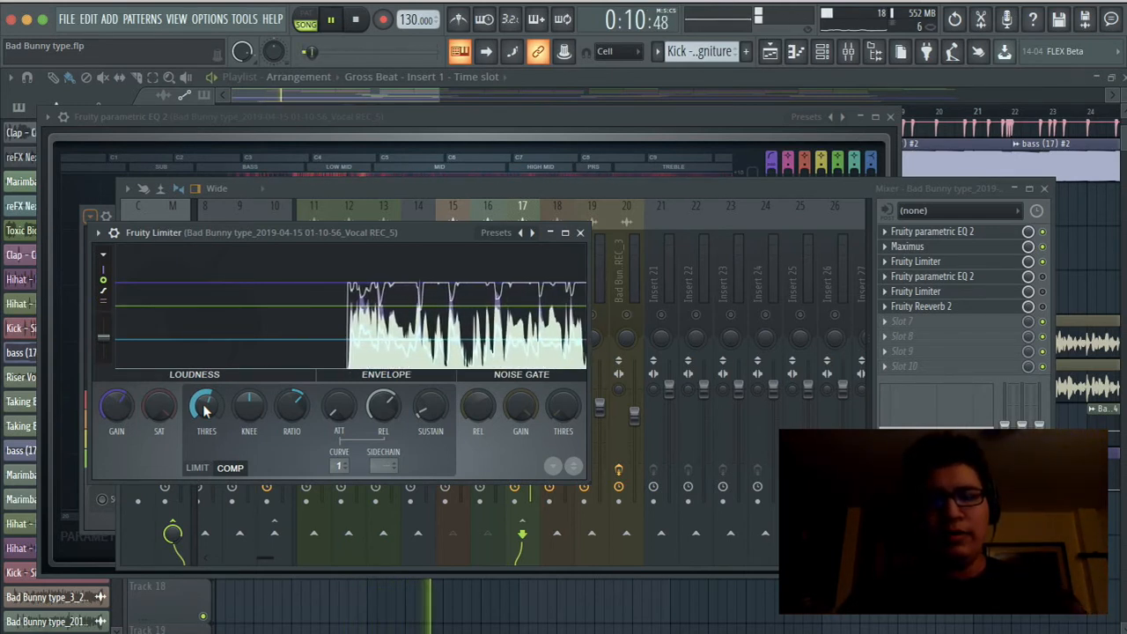
key("space")
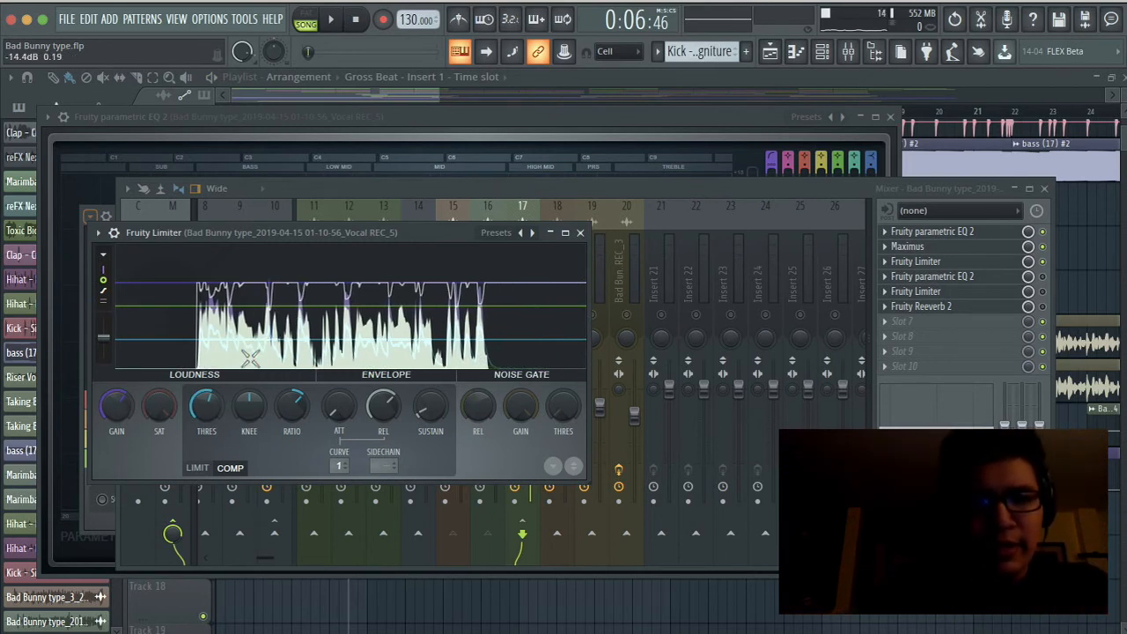
Reset the Fruity Limiter's gain to its default and play the vocal to hear the compression without make-up gain.
right_click(118, 407)
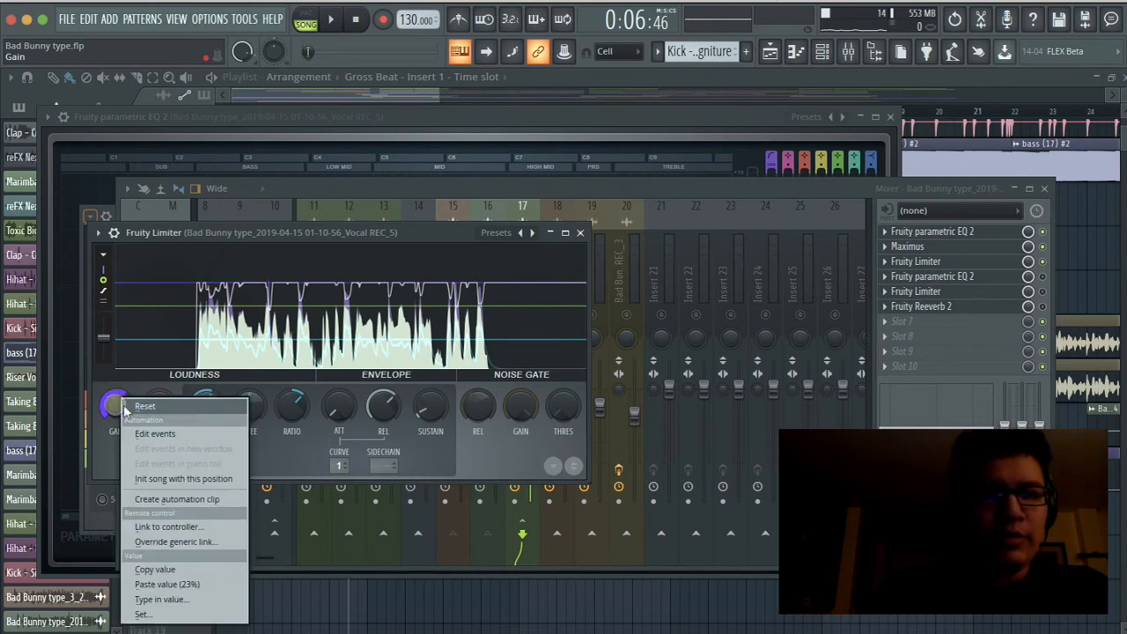
left_click(141, 406)
key("space")
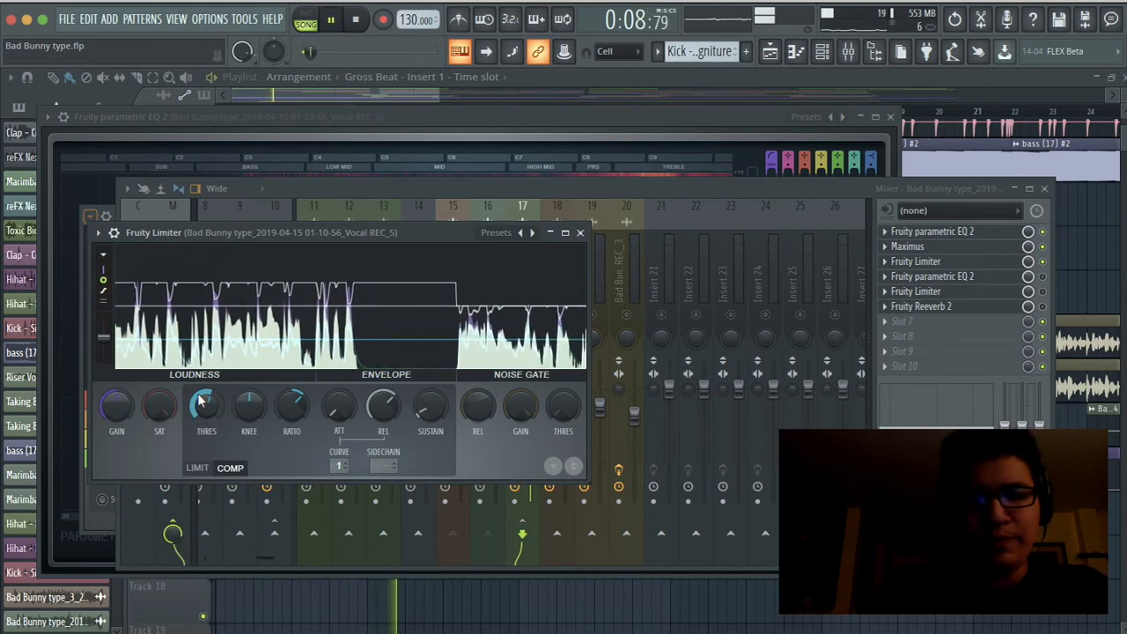
key("space")
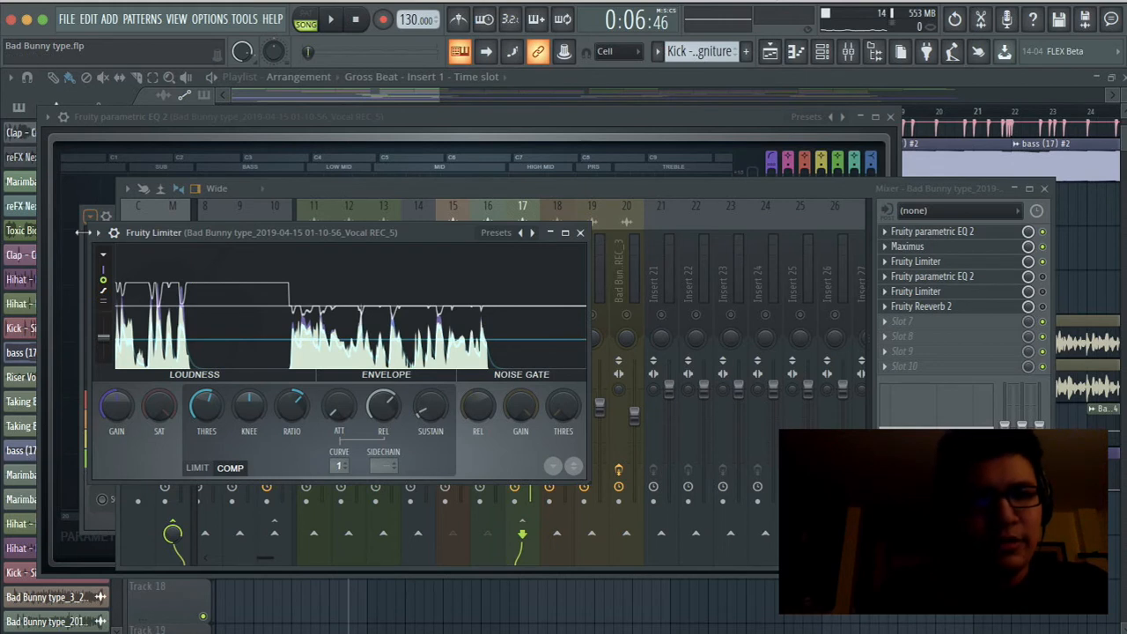
Enlarge the Fruity Limiter window and play the vocal to examine its peaks against the compression threshold line.
left_click_drag(89, 224, 5, 63)
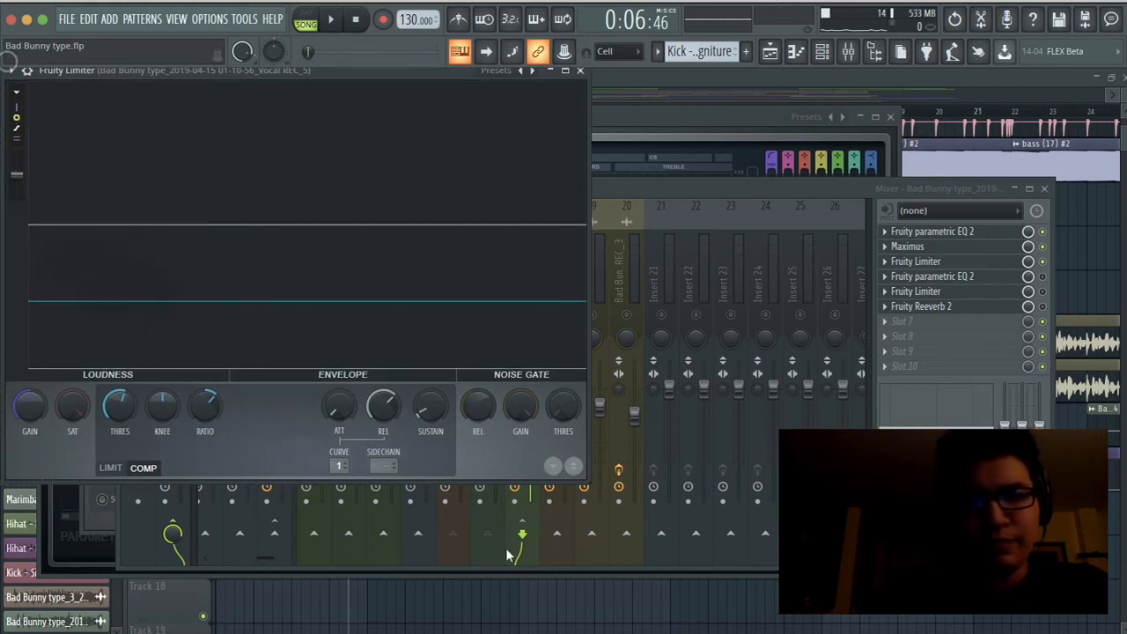
left_click_drag(588, 483, 819, 598)
key("space")
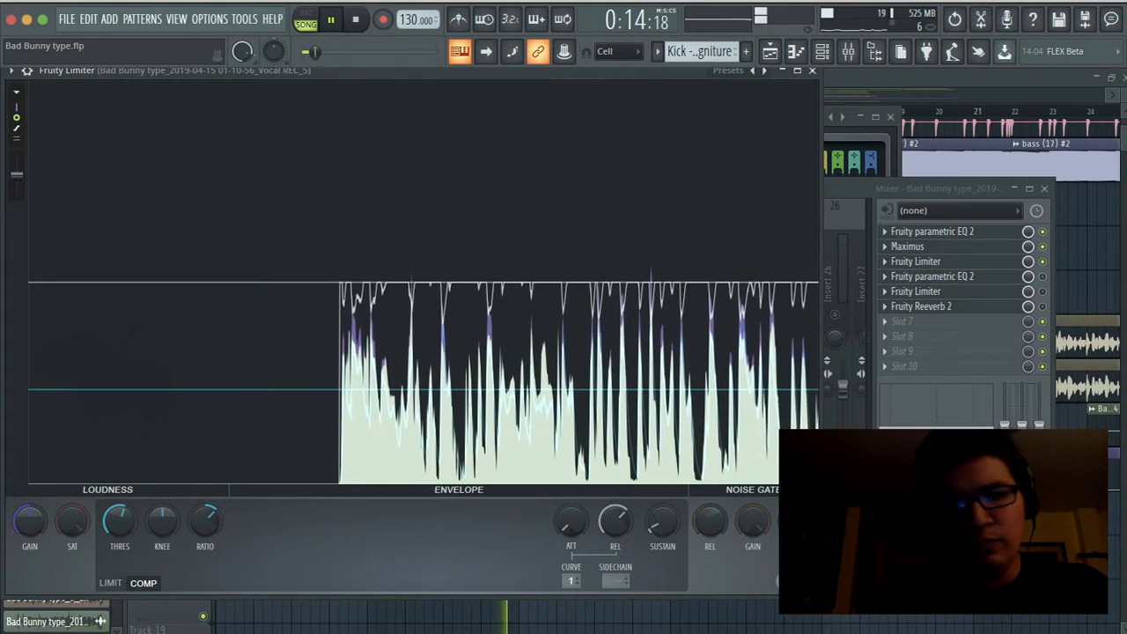
key("space")
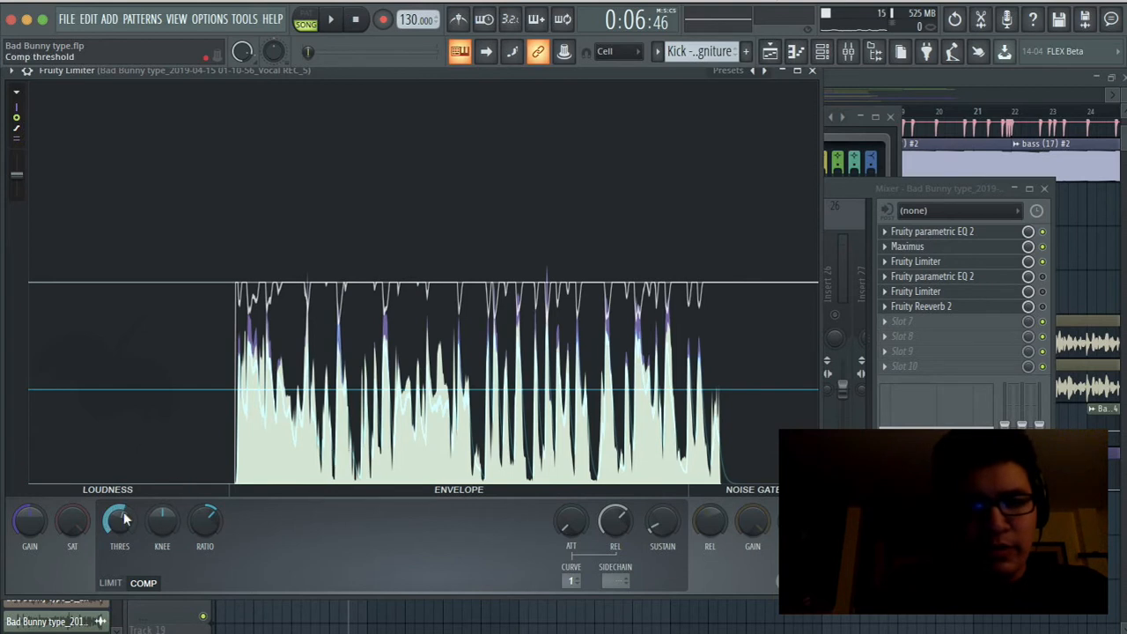
Set the Fruity Limiter's compressor threshold to about -9 dB and slightly adjust the ratio.
left_click_drag(120, 522, 120, 517)
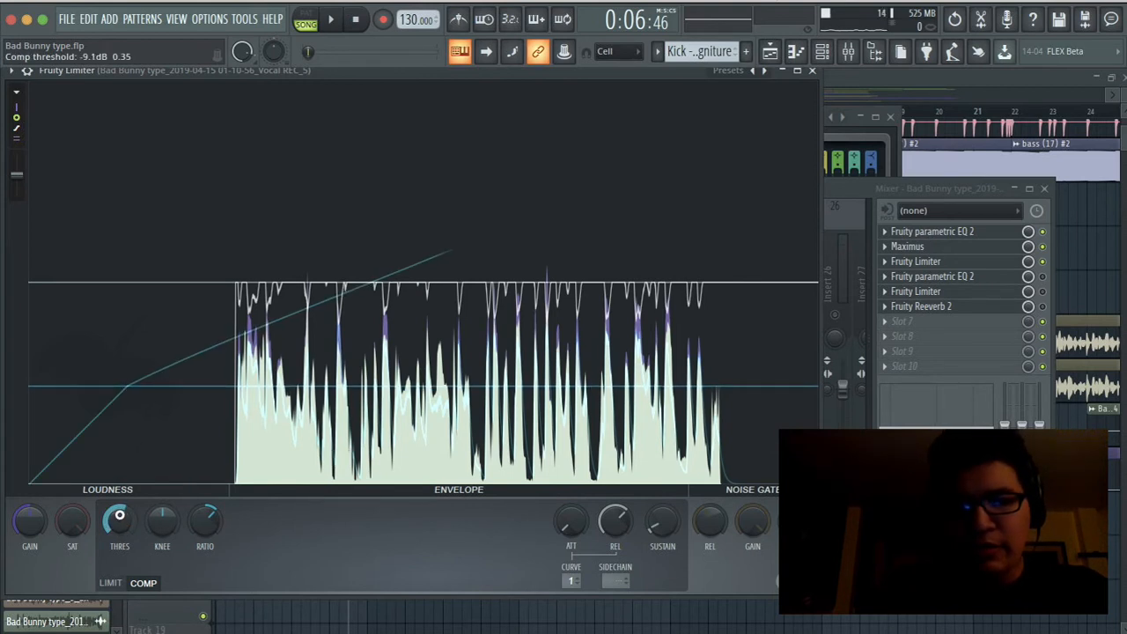
left_click_drag(119, 516, 120, 518)
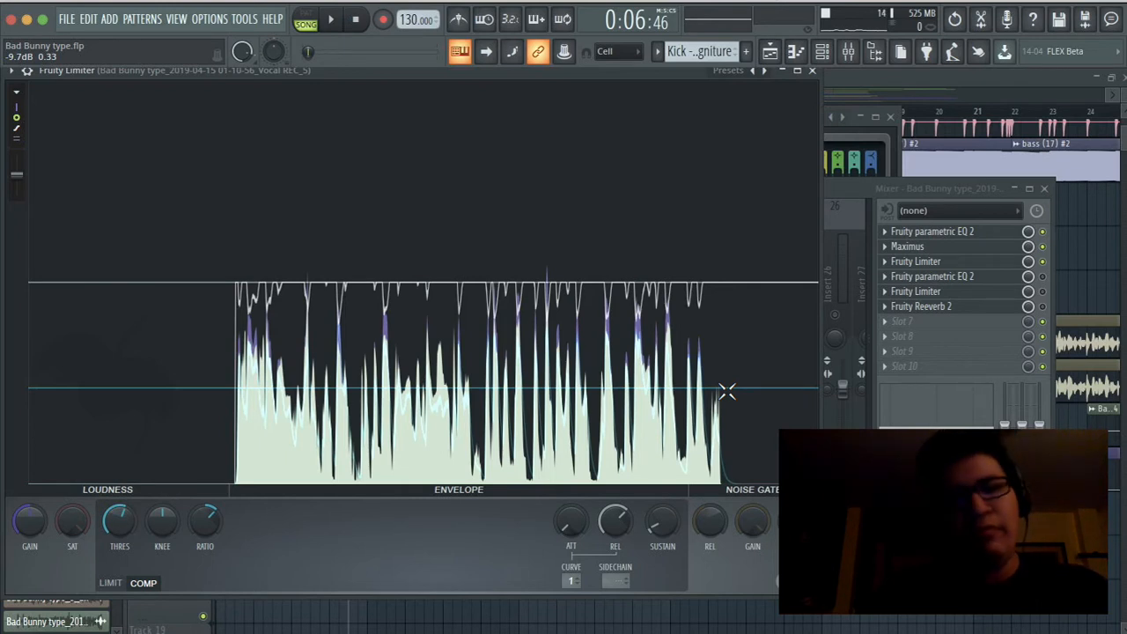
mouse_move(211, 525)
left_mouse_down()
mouse_move(211, 512)
mouse_move(211, 527)
left_mouse_up()
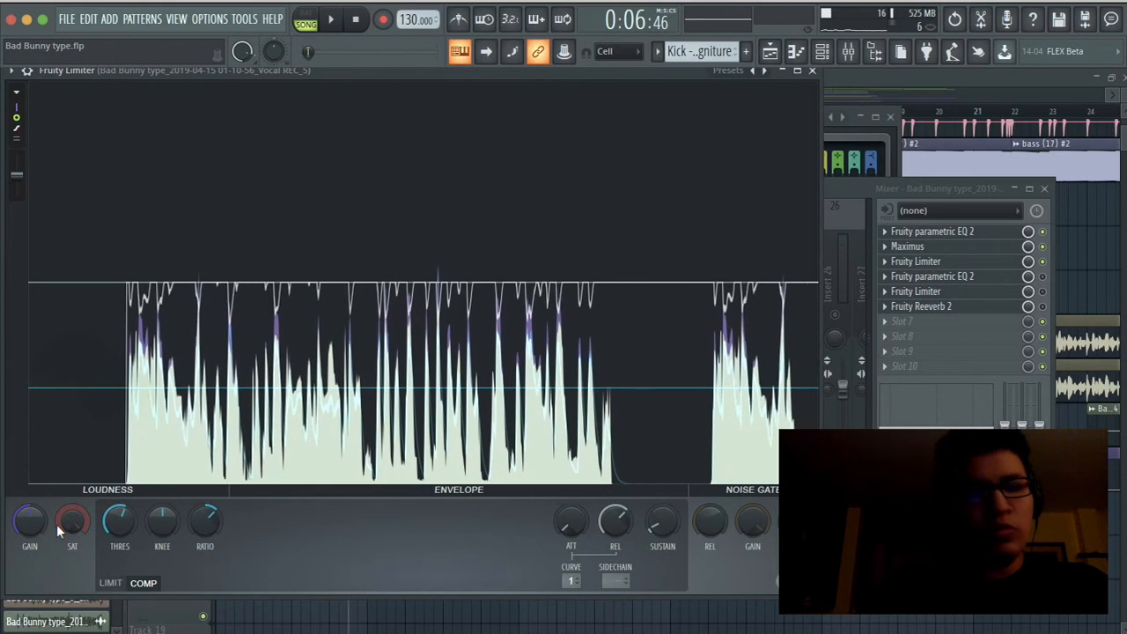
Raise the Fruity Limiter's gain to make up for the compression and play the vocal to hear the louder level.
left_click_drag(29, 522, 27, 483)
scroll(27, 524, "up", 2)
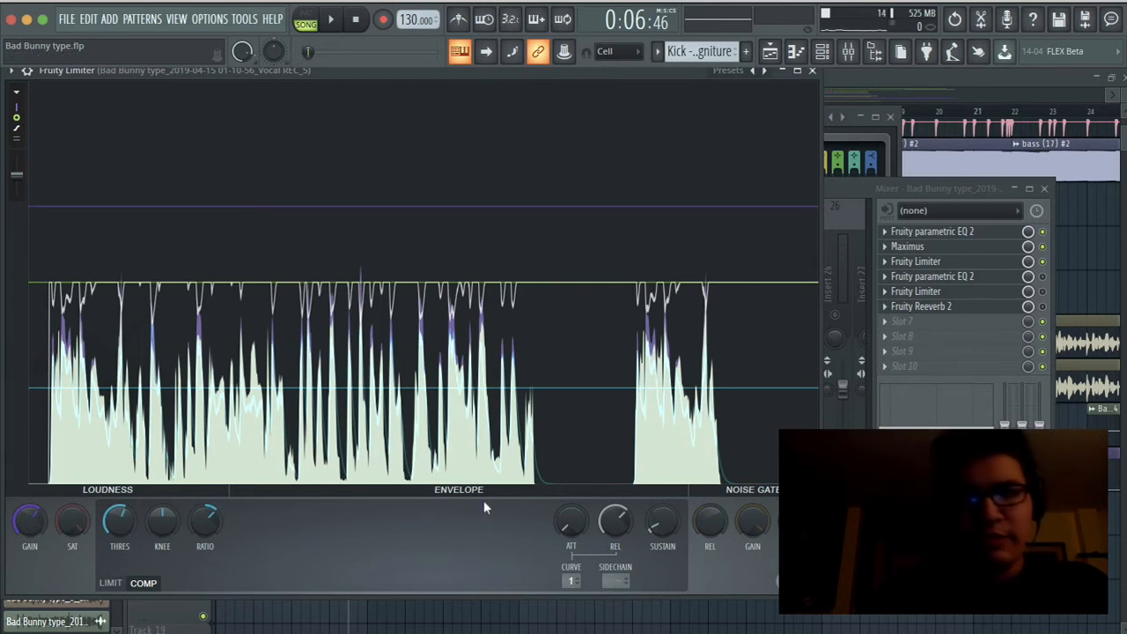
key("space")
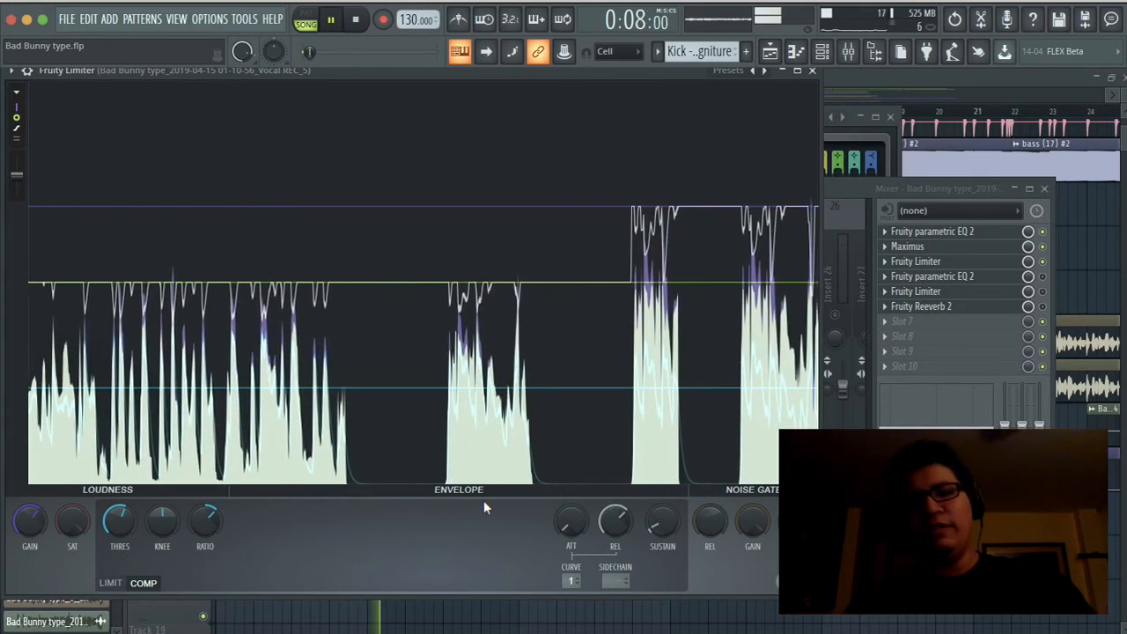
key("space")
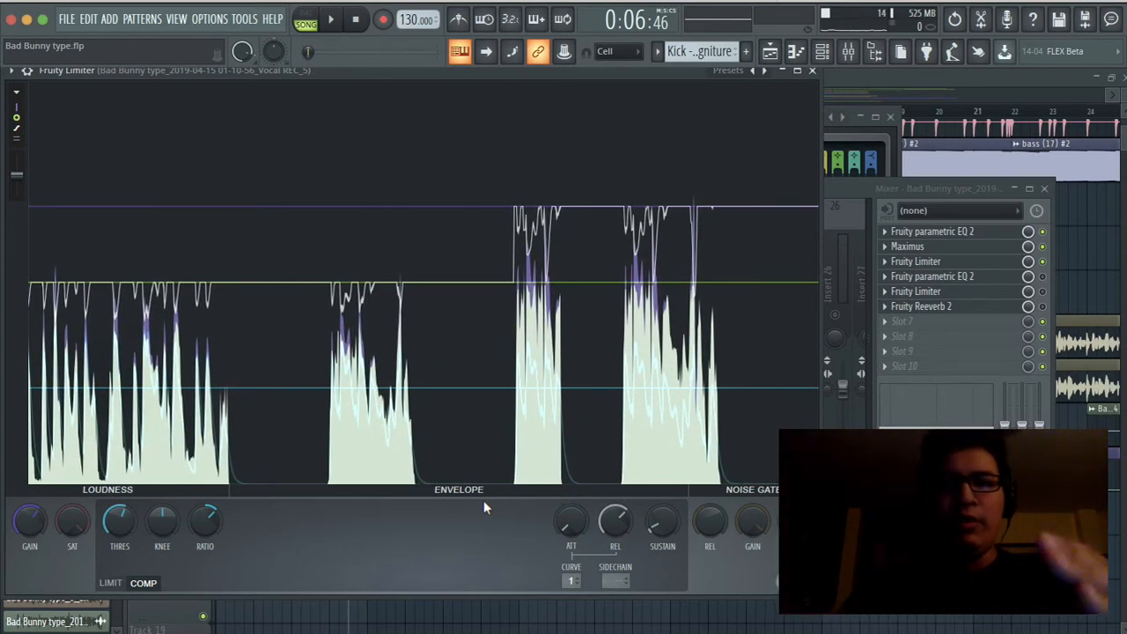
Enable and open the second Fruity parametric EQ 2, placed after the first limiter on mixer track 17.
left_click(958, 280)
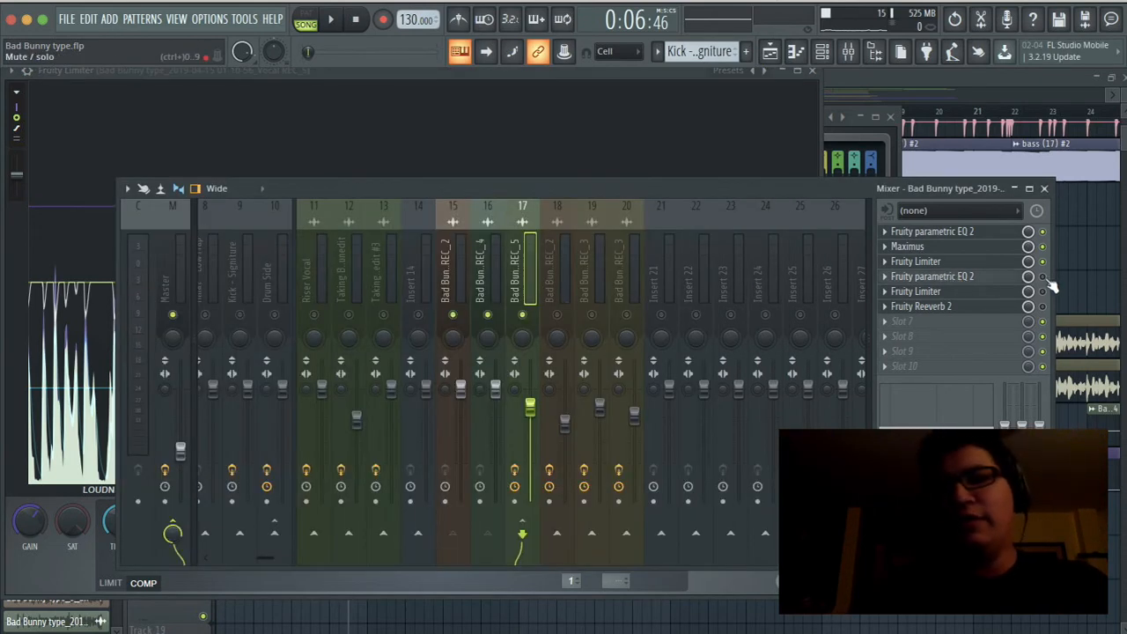
left_click(976, 277)
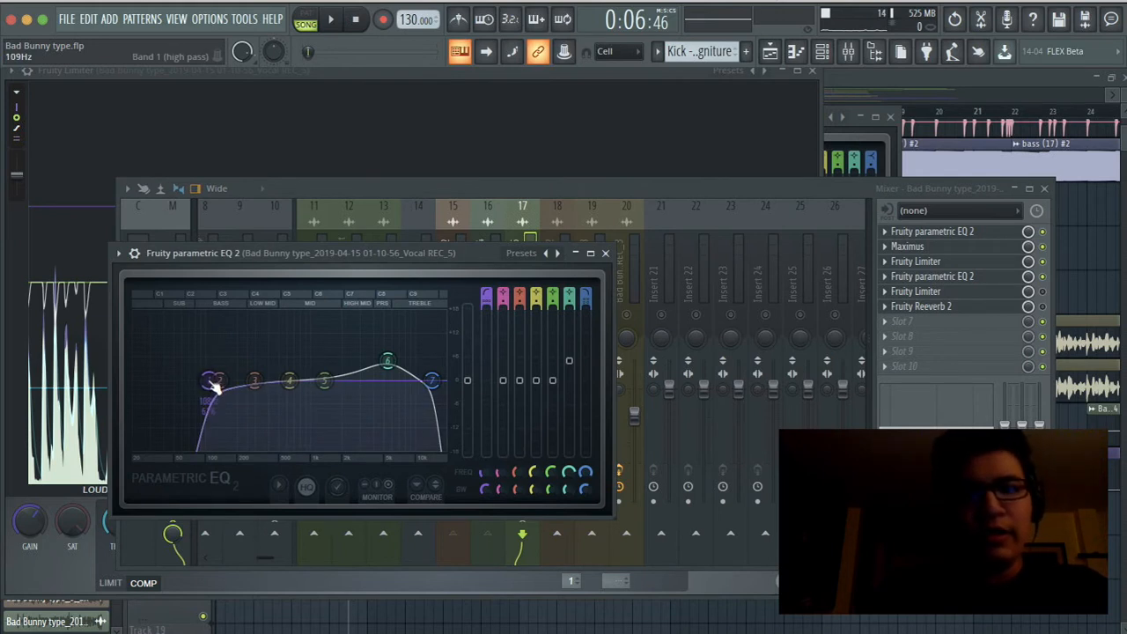
Enlarge the second Fruity parametric EQ 2 window and play the vocal to examine its low cut, high boost and high cut.
left_click_drag(111, 239, 12, 86)
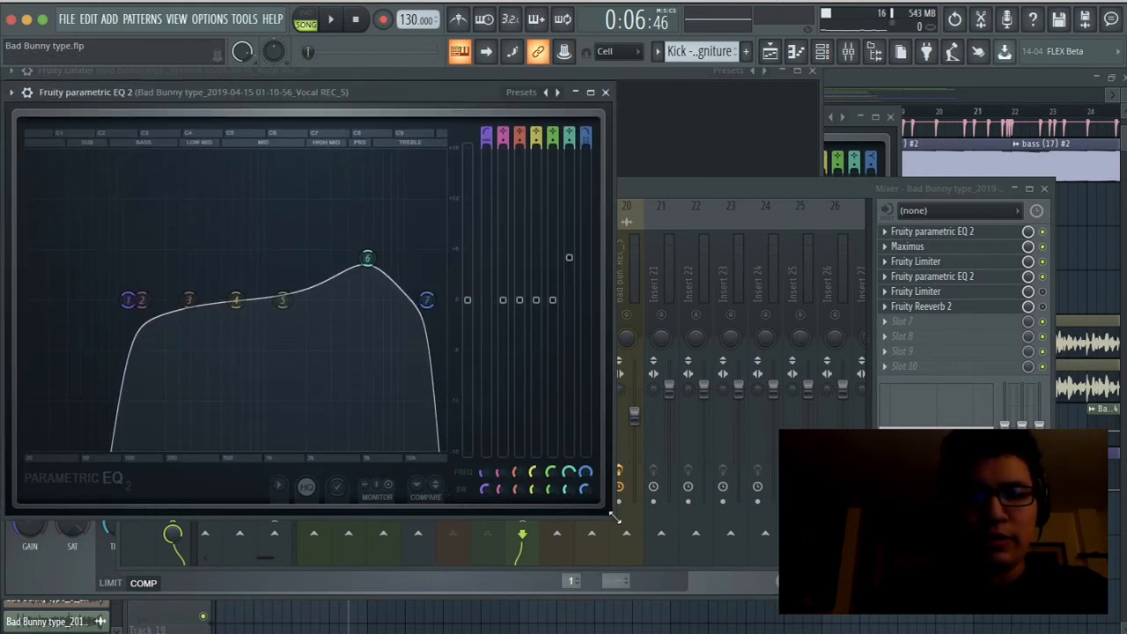
left_click_drag(612, 516, 841, 586)
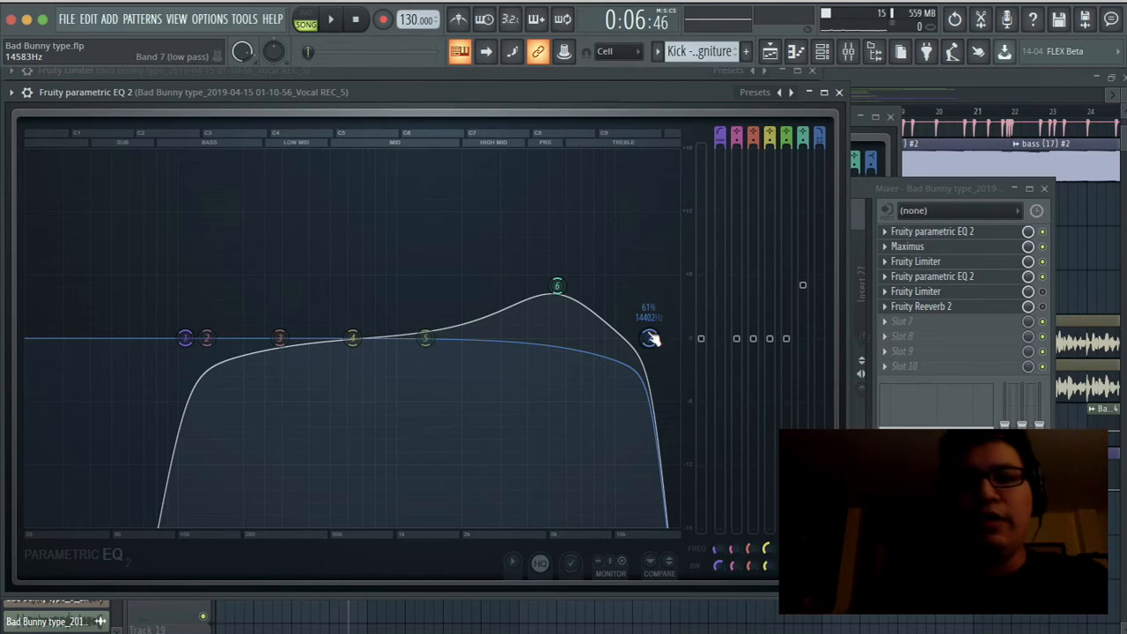
key("space")
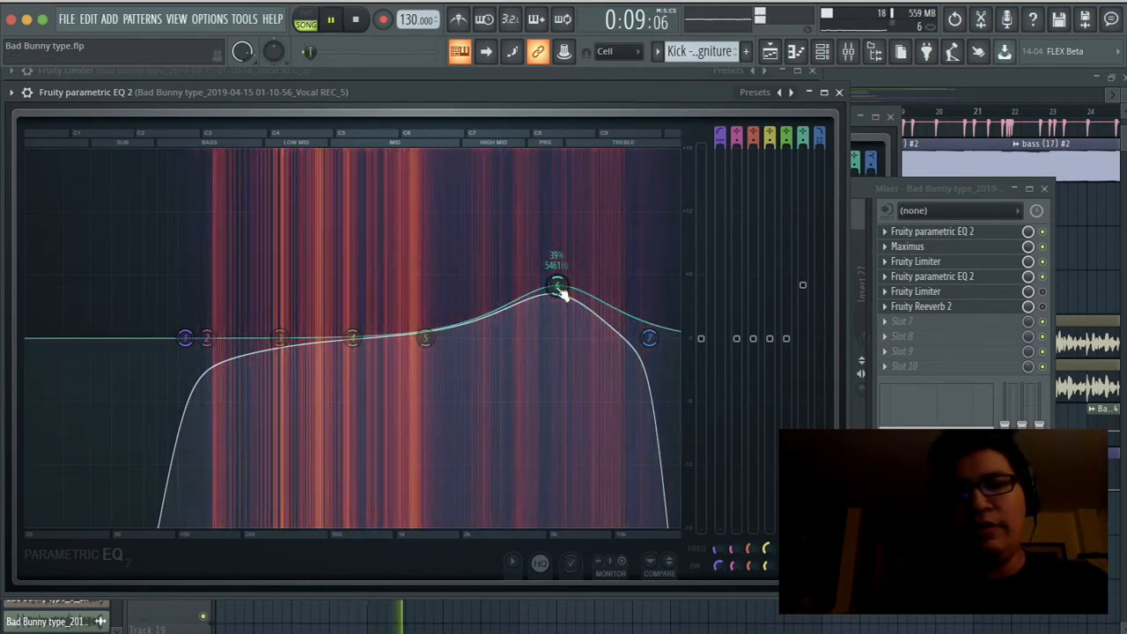
key("space")
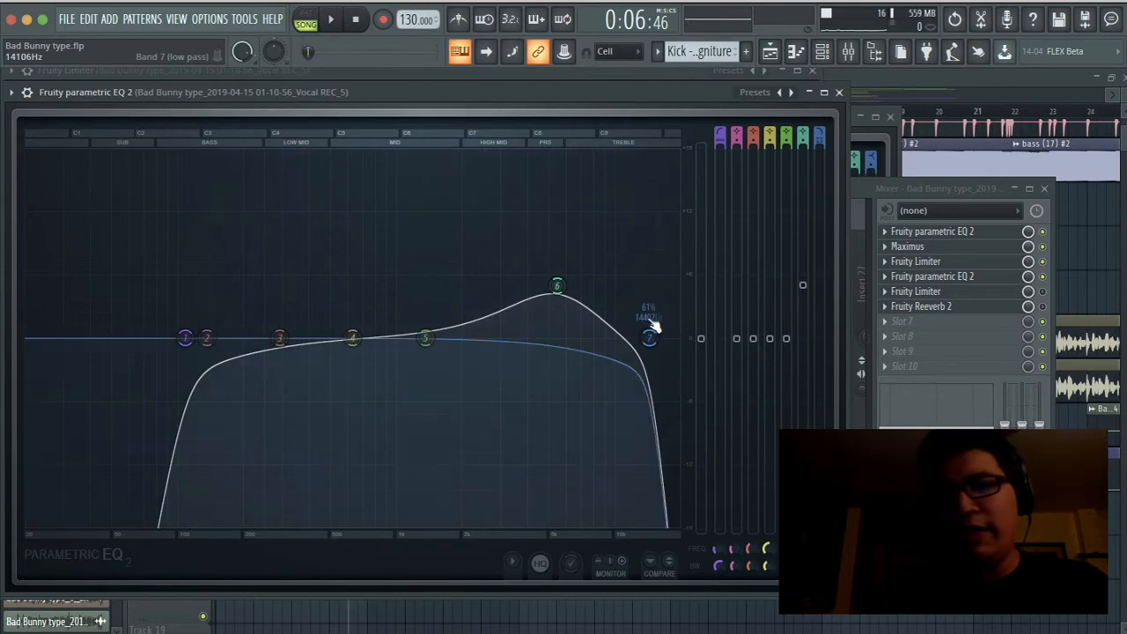
key("space")
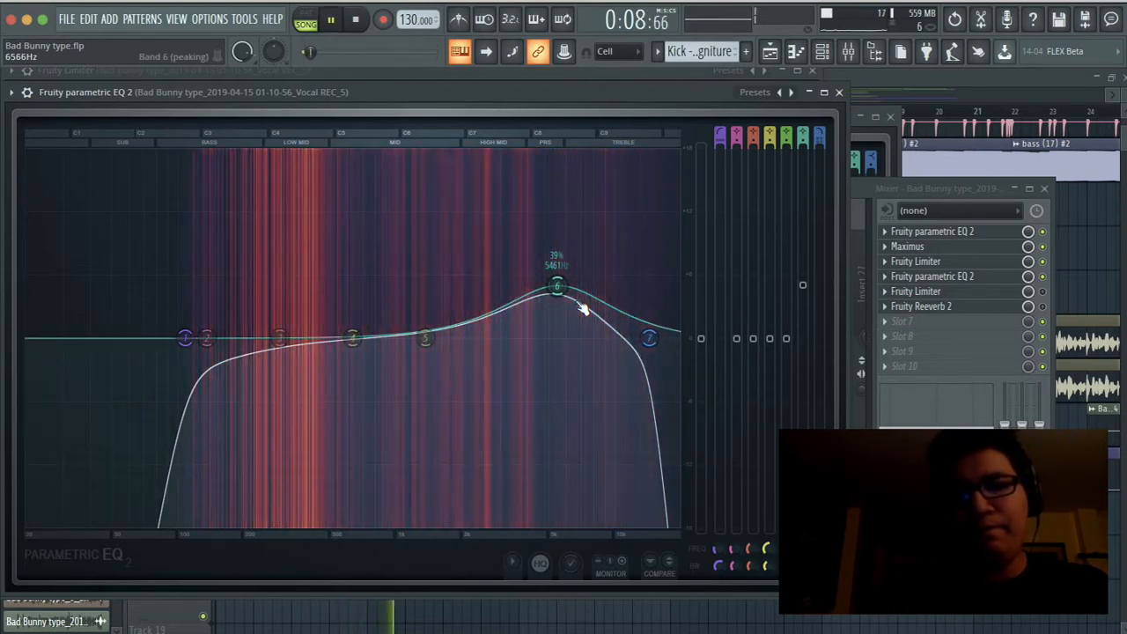
key("space")
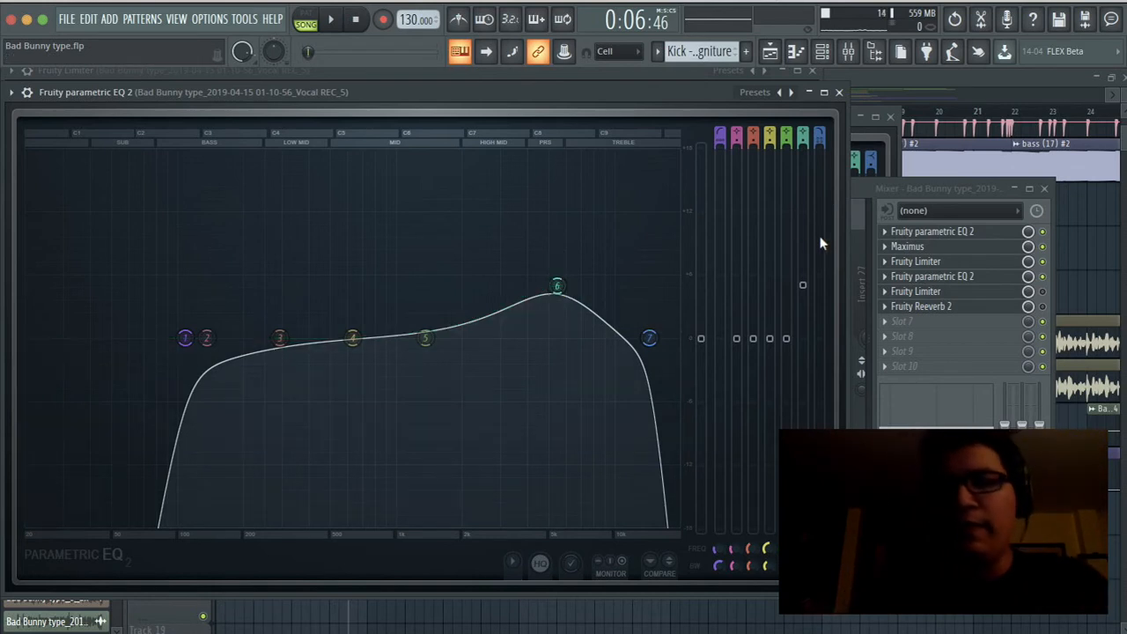
Enable and open the second Fruity Limiter on mixer track 17, enlarge its window and play the vocal to examine its peaks.
left_click(1028, 291)
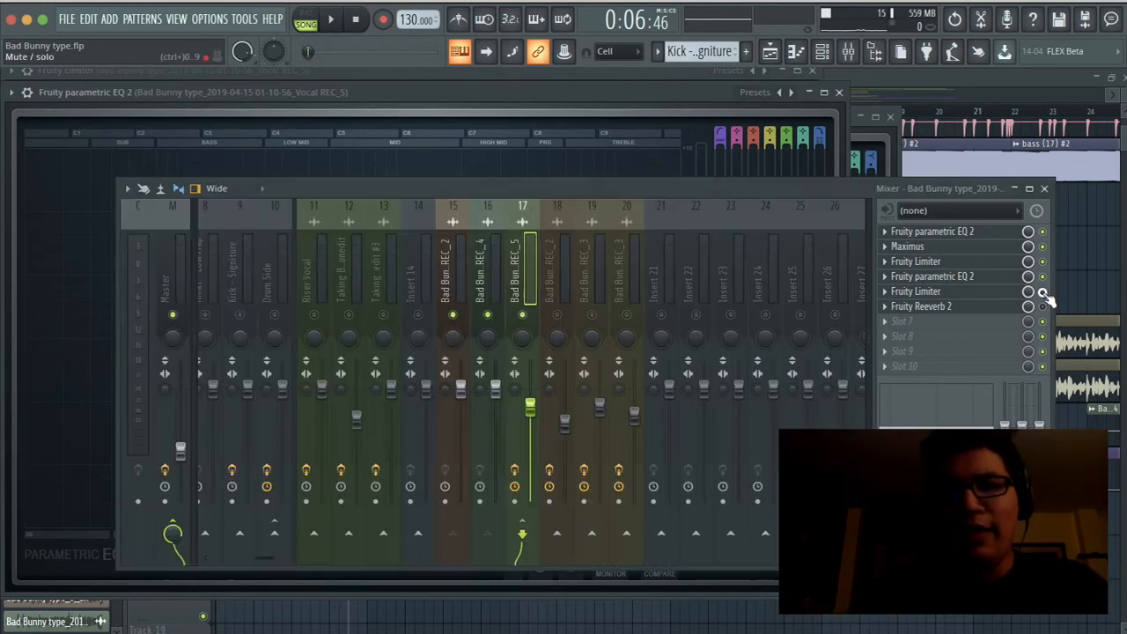
left_click(1002, 292)
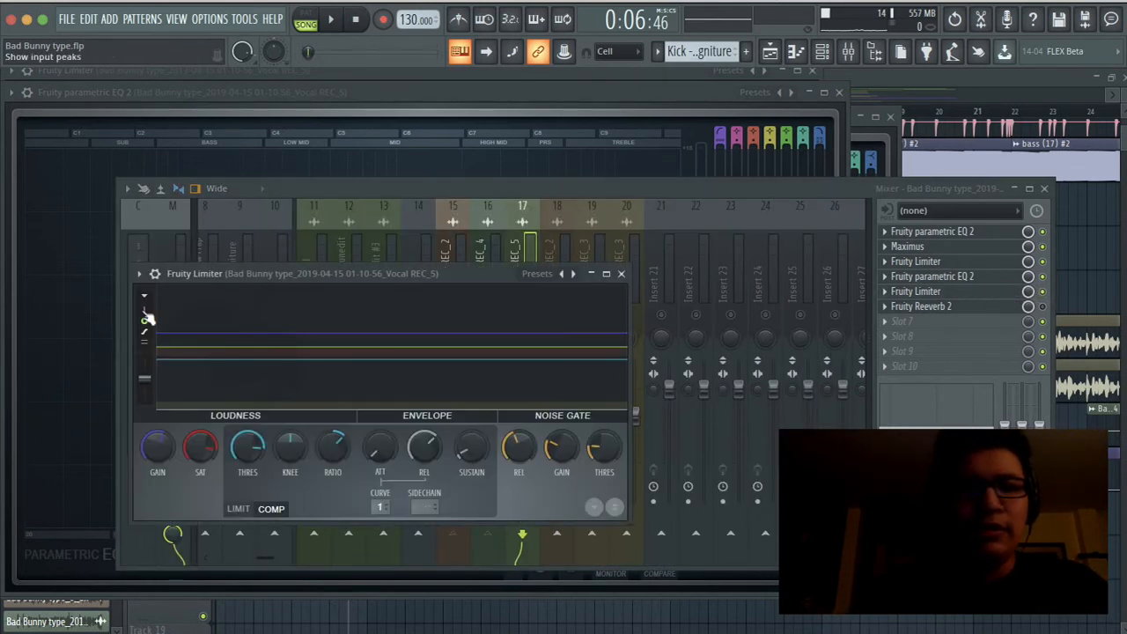
left_click_drag(130, 264, 11, 69)
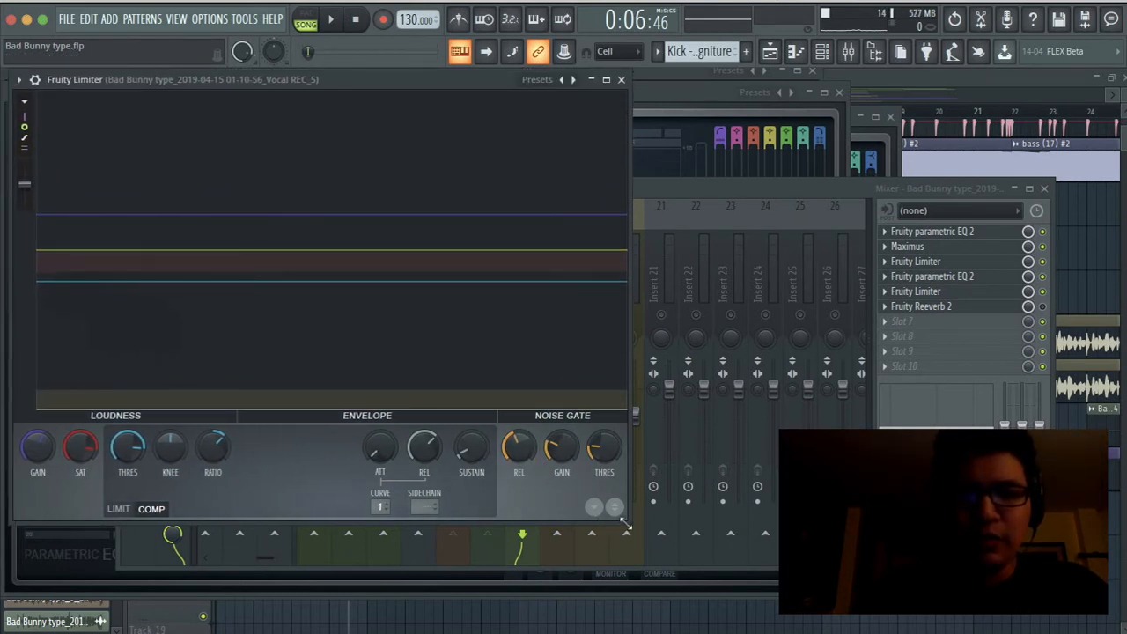
left_click_drag(628, 525, 889, 618)
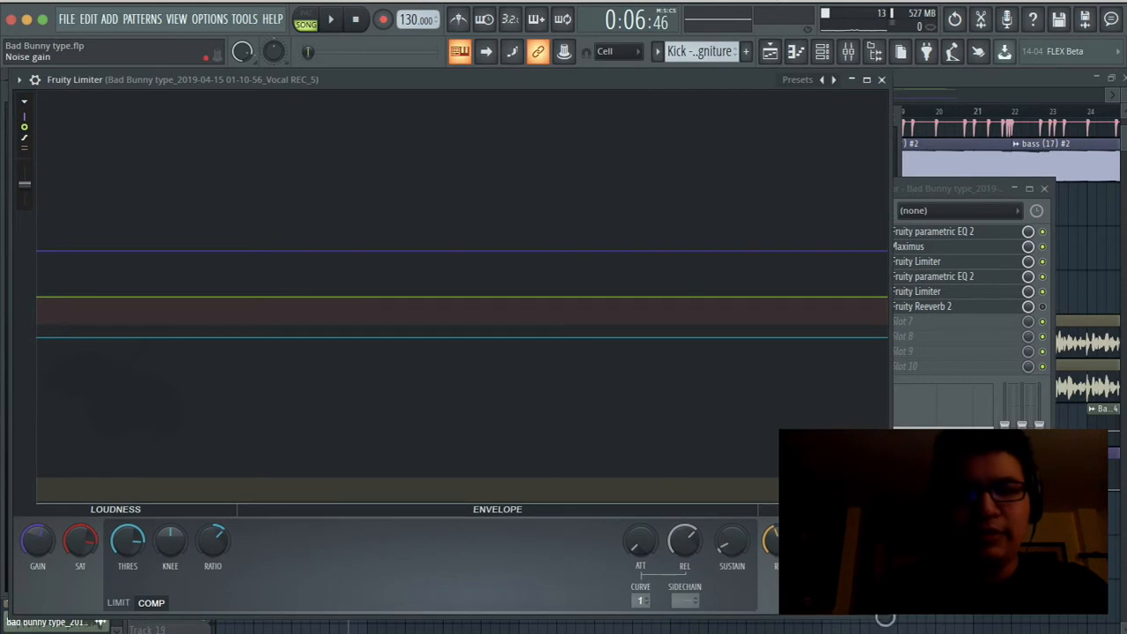
key("space")
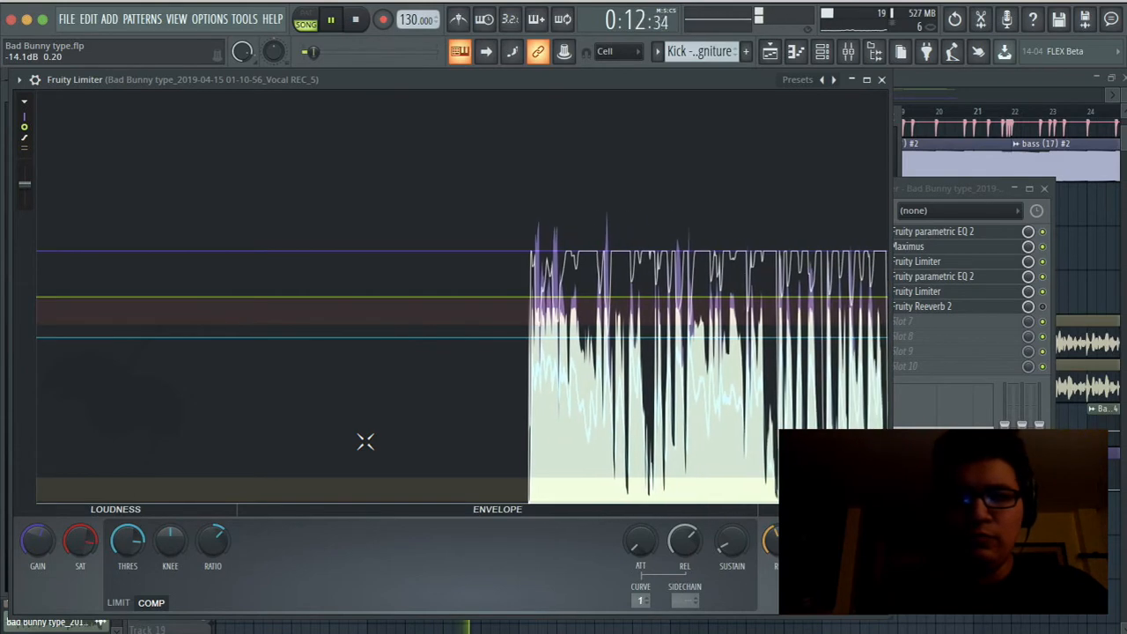
key("space")
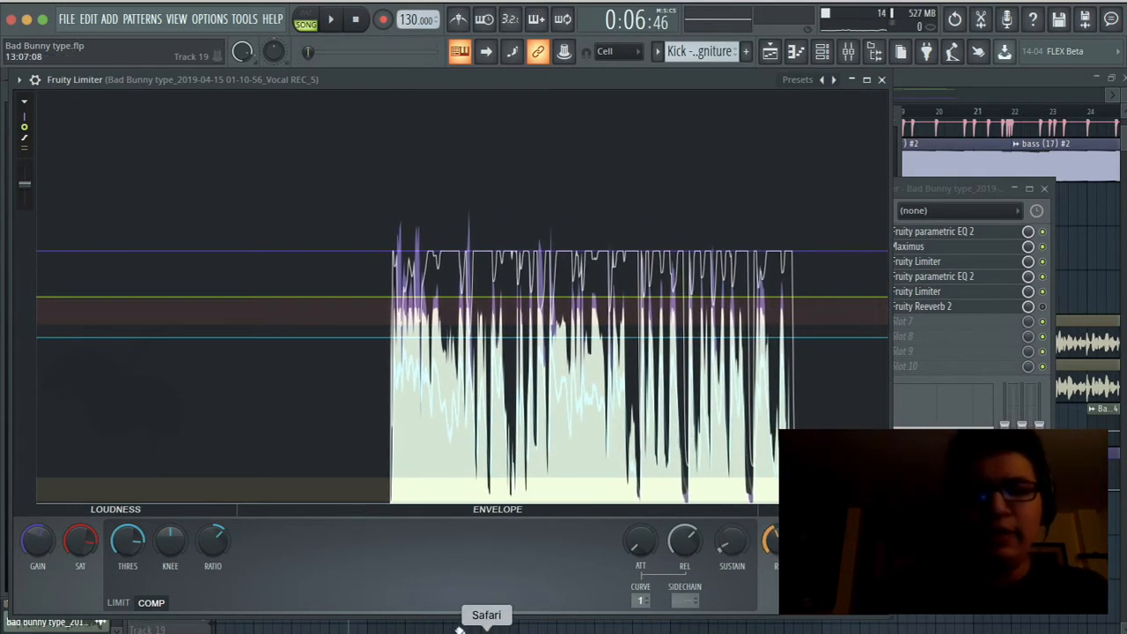
Reset the second Fruity Limiter's gain to its default and play the vocal to hear it without the boost.
right_click(33, 544)
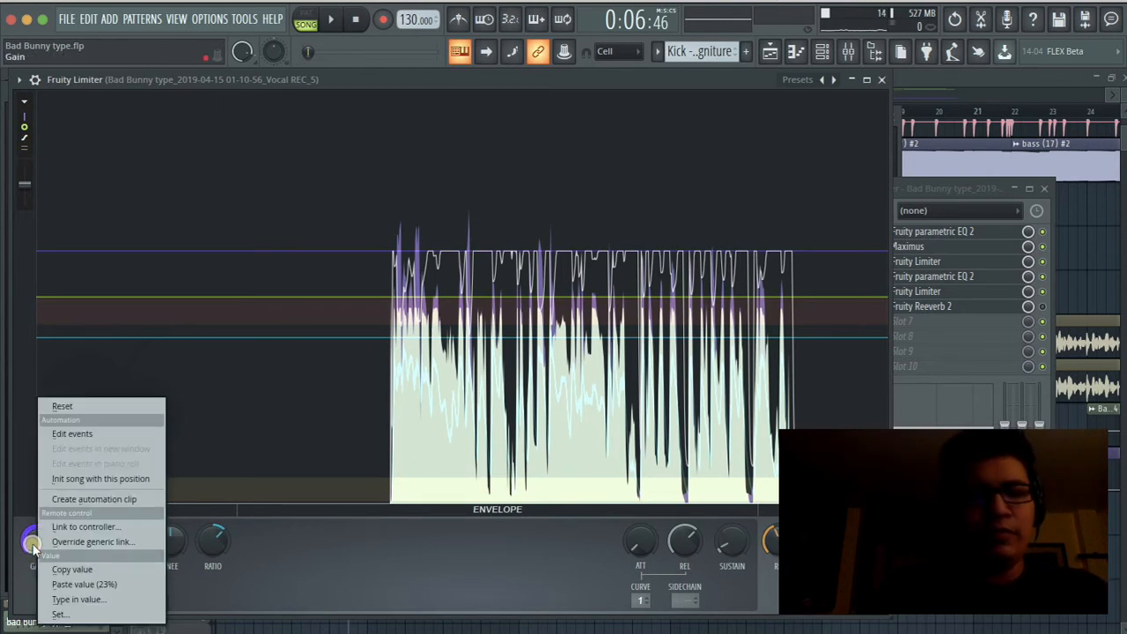
left_click(91, 407)
key("space")
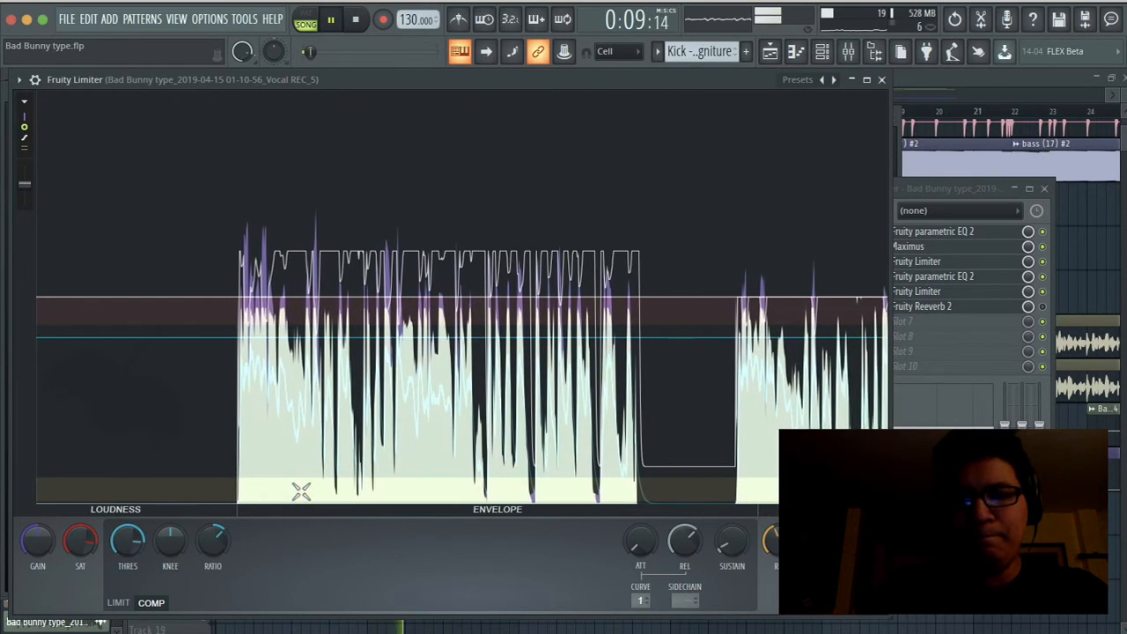
key("space")
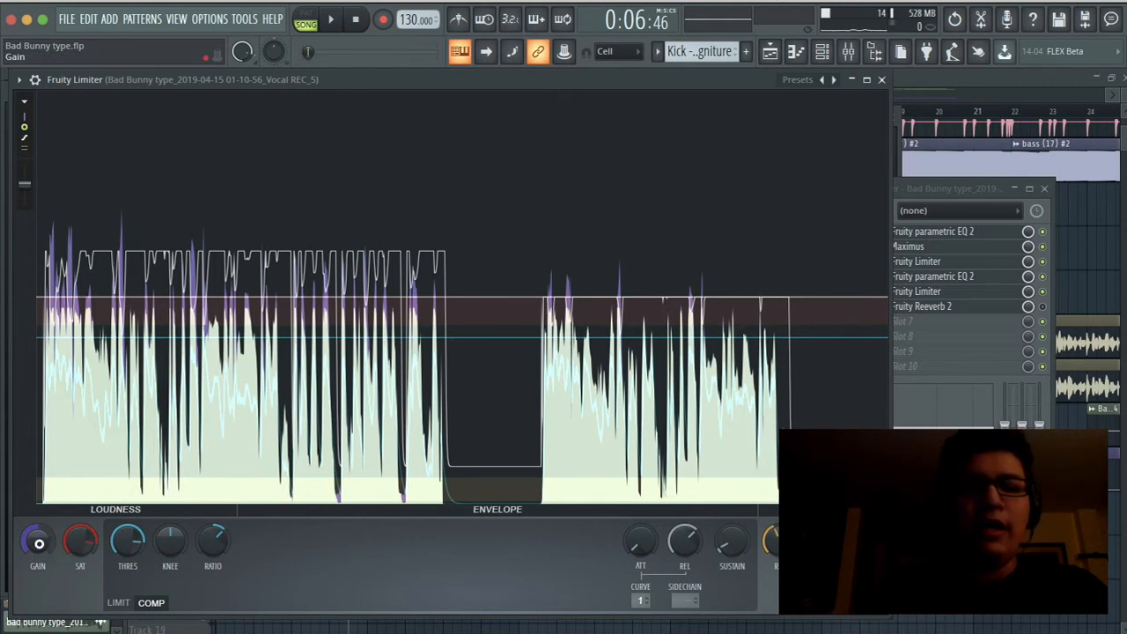
Raise the second Fruity Limiter's gain again and play the vocal to compare the loudness.
left_click_drag(39, 543, 34, 512)
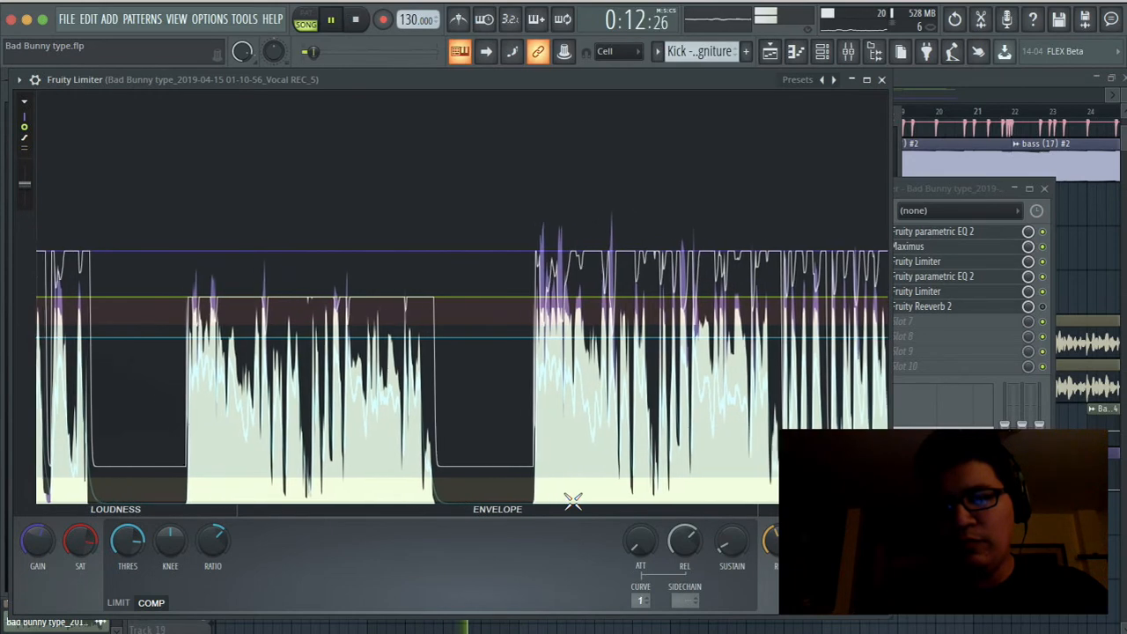
key("space")
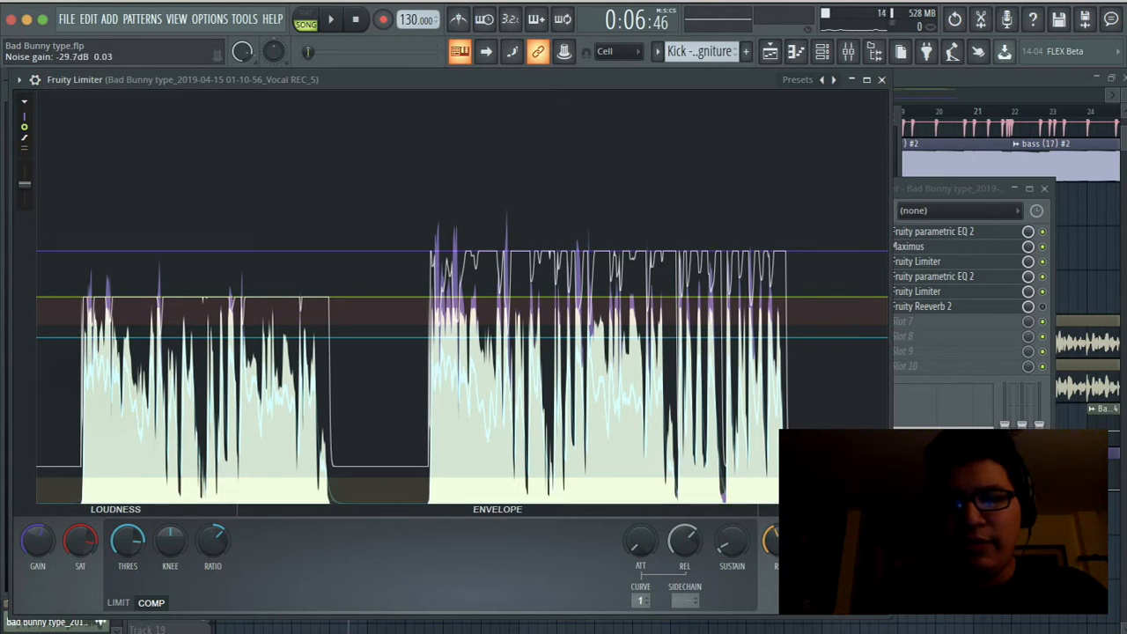
Set the limiter's noise gate gain to about -24.1 dB and play the vocal to check it.
left_click_drag(823, 541, 823, 532)
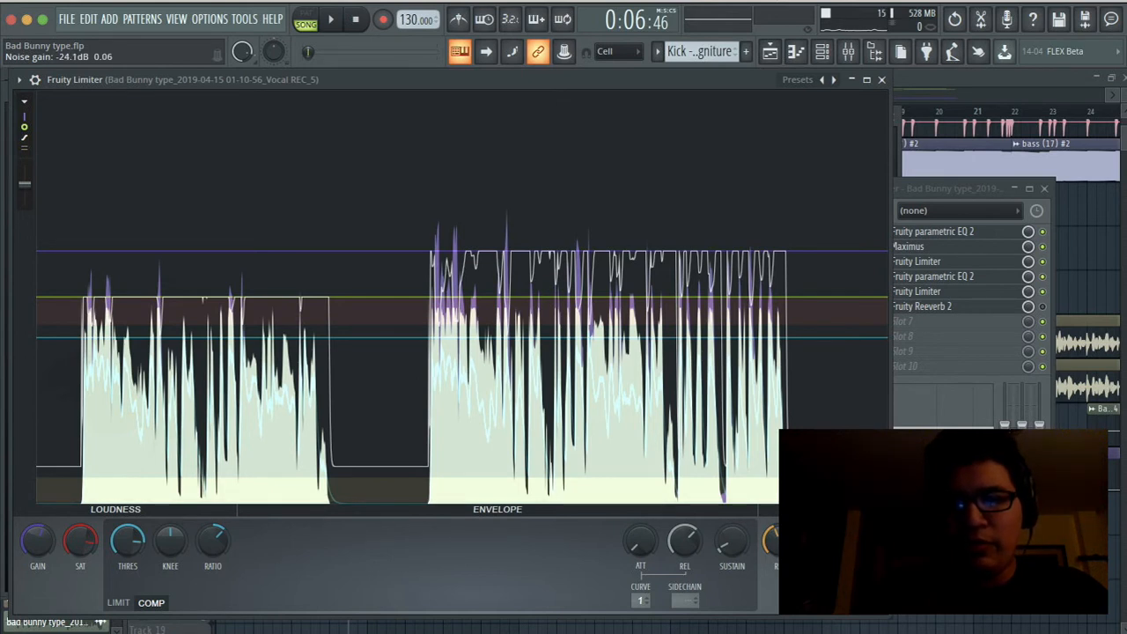
key("space")
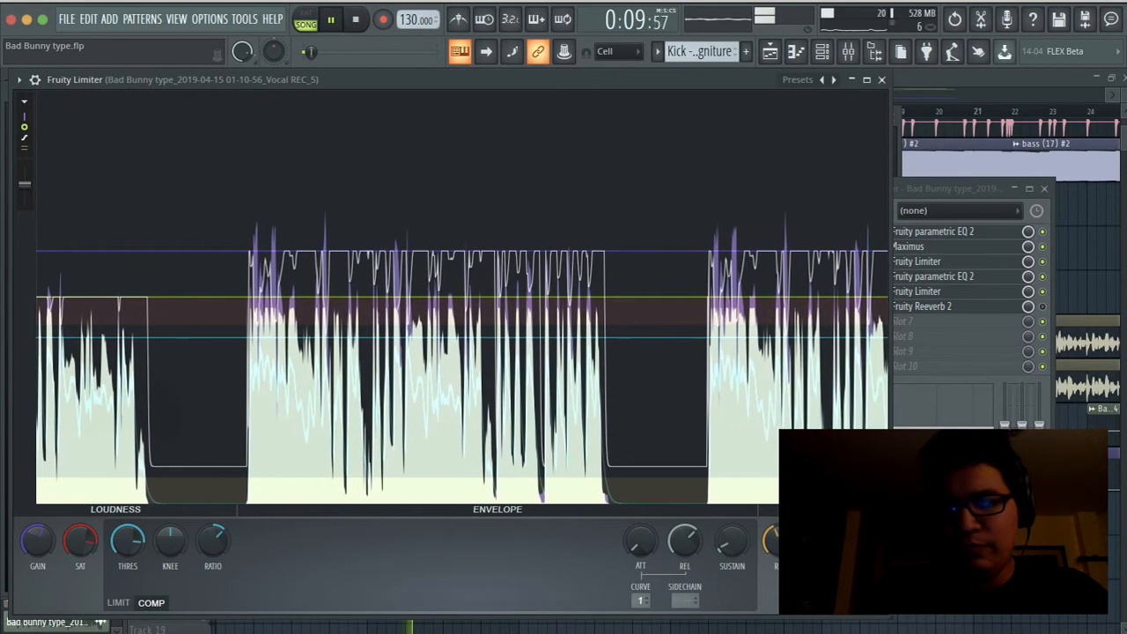
key("space")
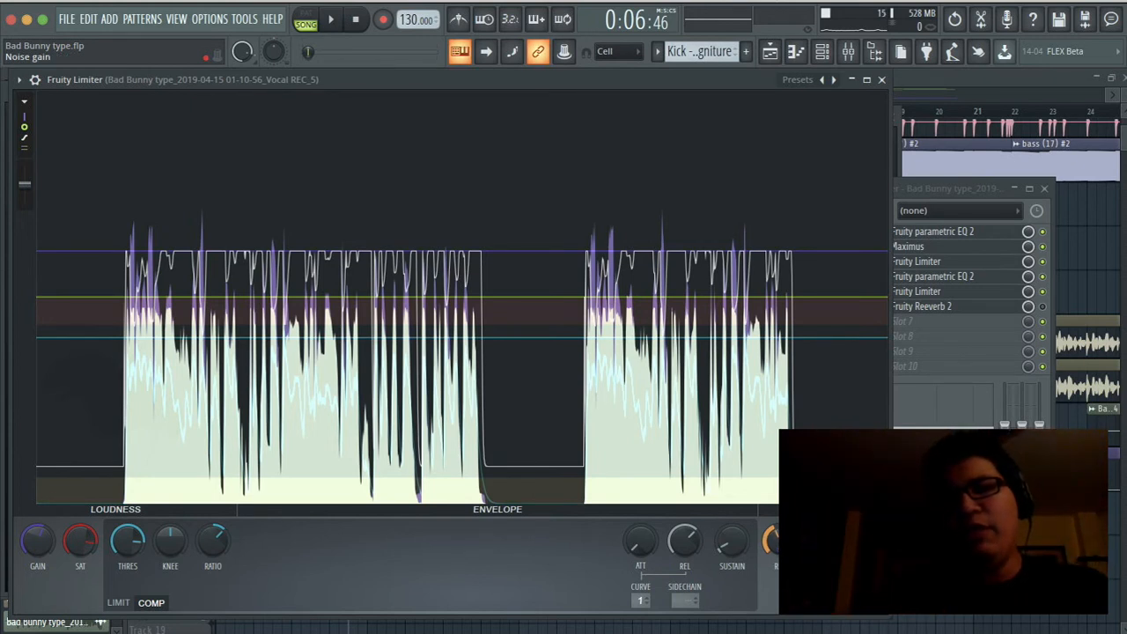
Enable and open Fruity Reeverb 2 on mixer track 17 and play the vocal to hear the reverb.
left_click(1044, 307)
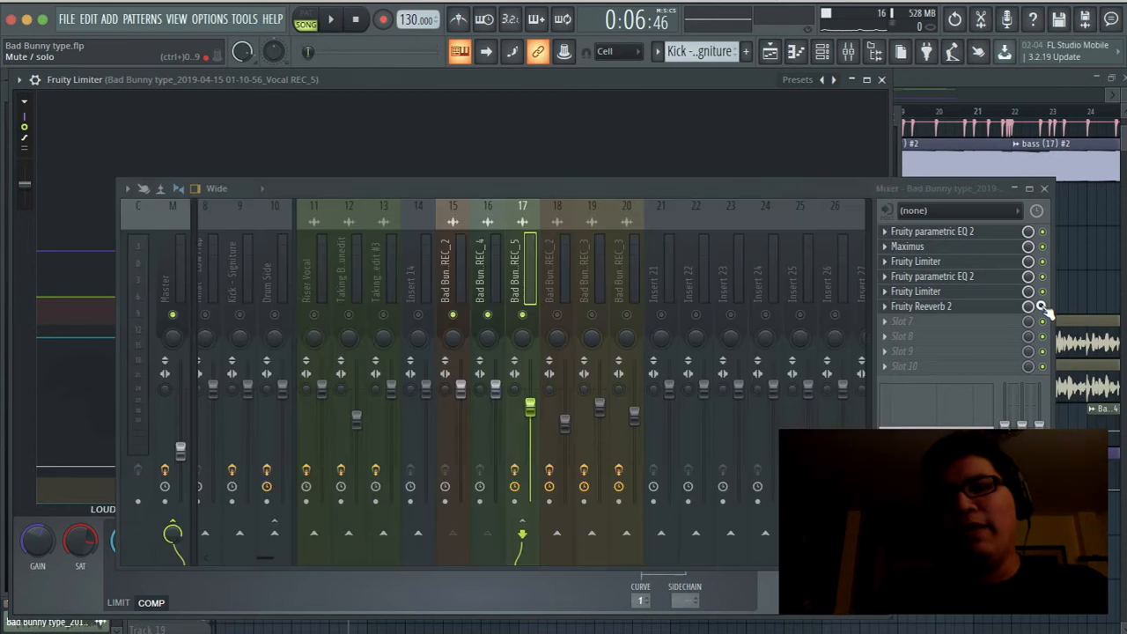
left_click(989, 306)
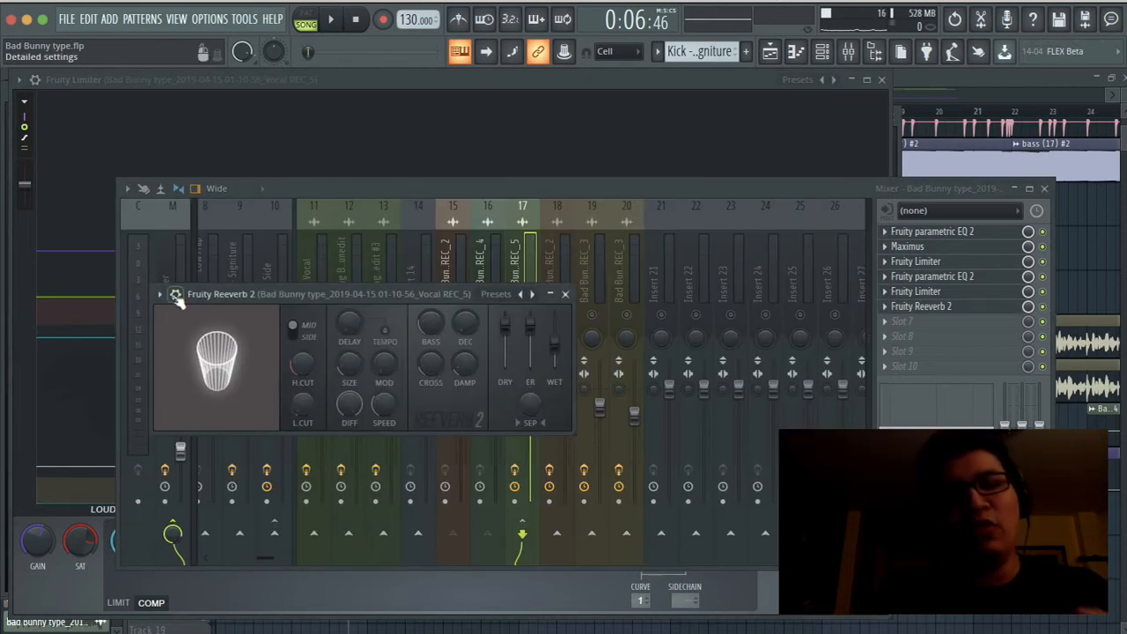
key("space")
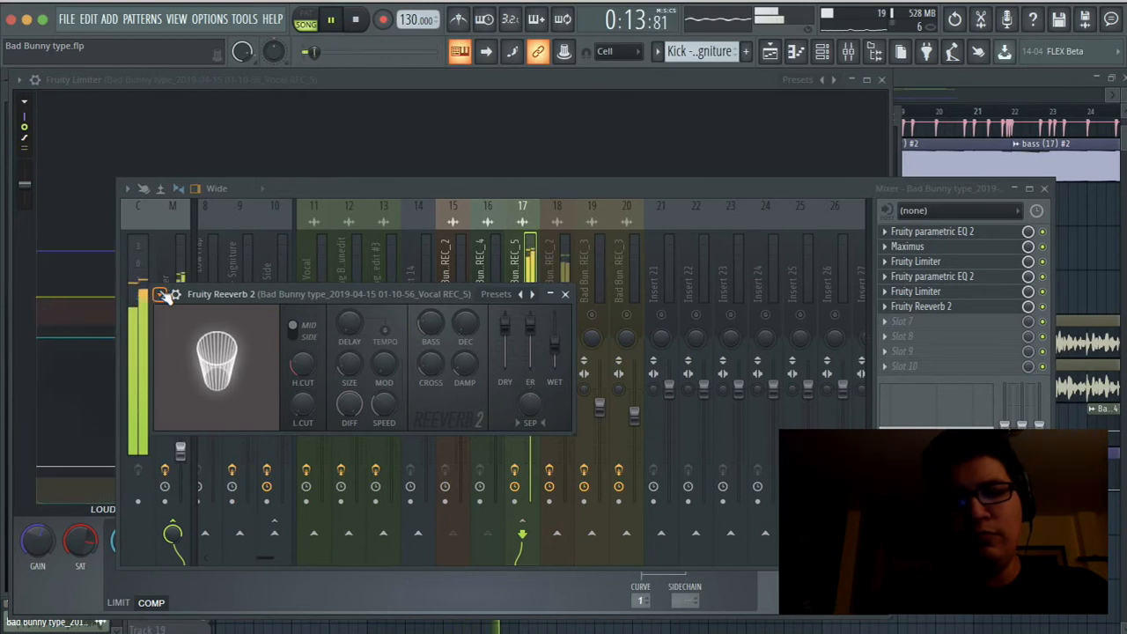
key("space")
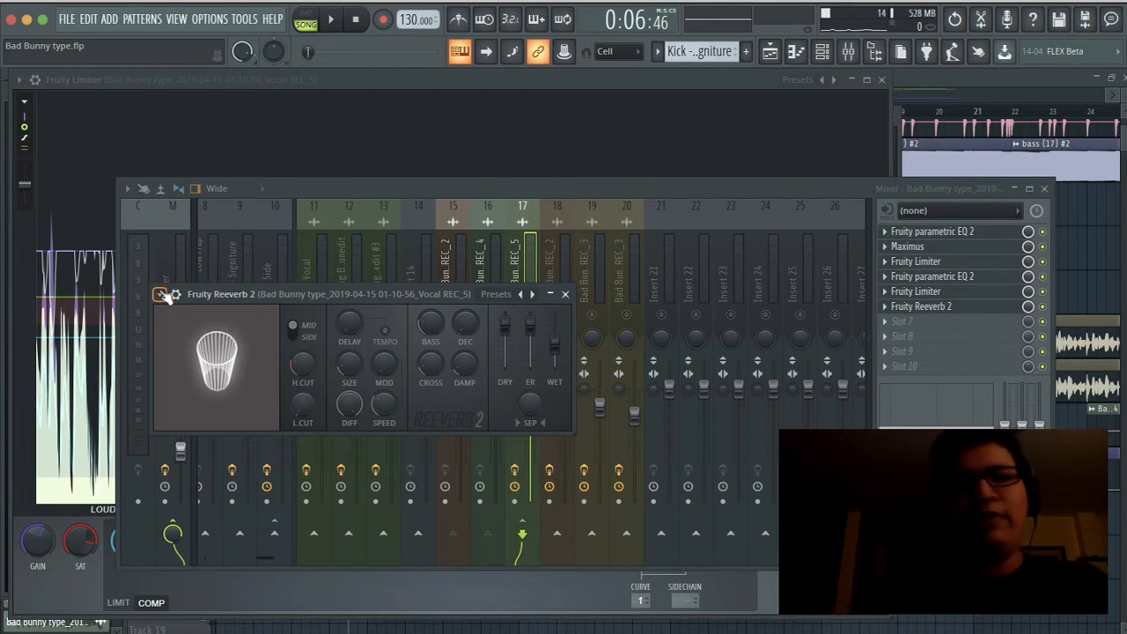
Return to the mixer and examine the effect slots and routing of vocal tracks 15, 16 and 17.
left_click(479, 187)
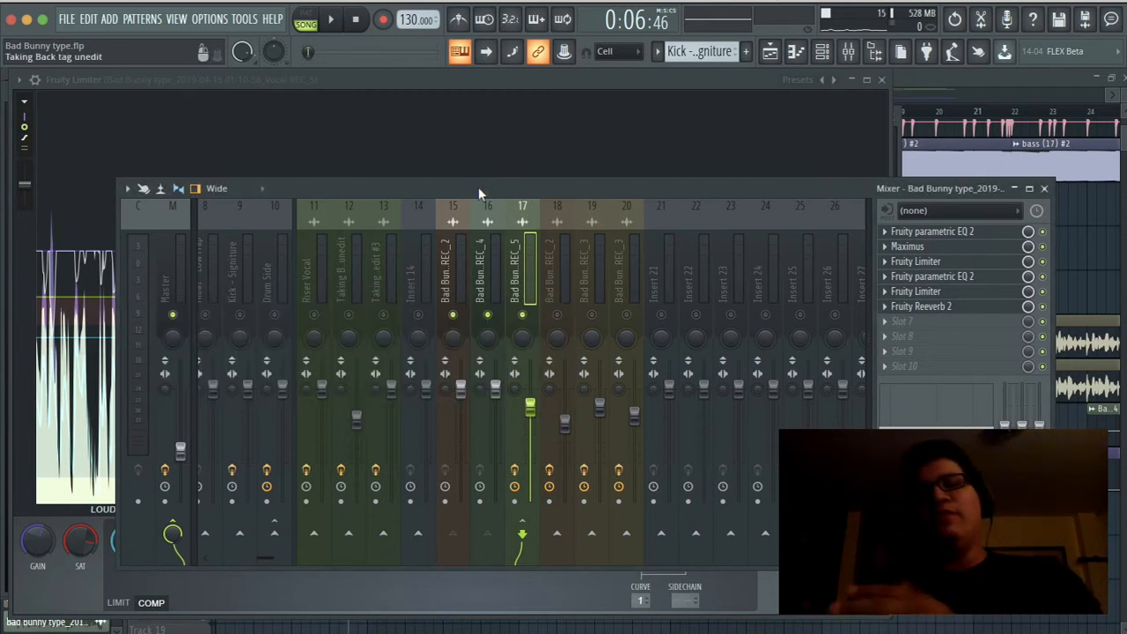
left_click(498, 257)
left_click(462, 261)
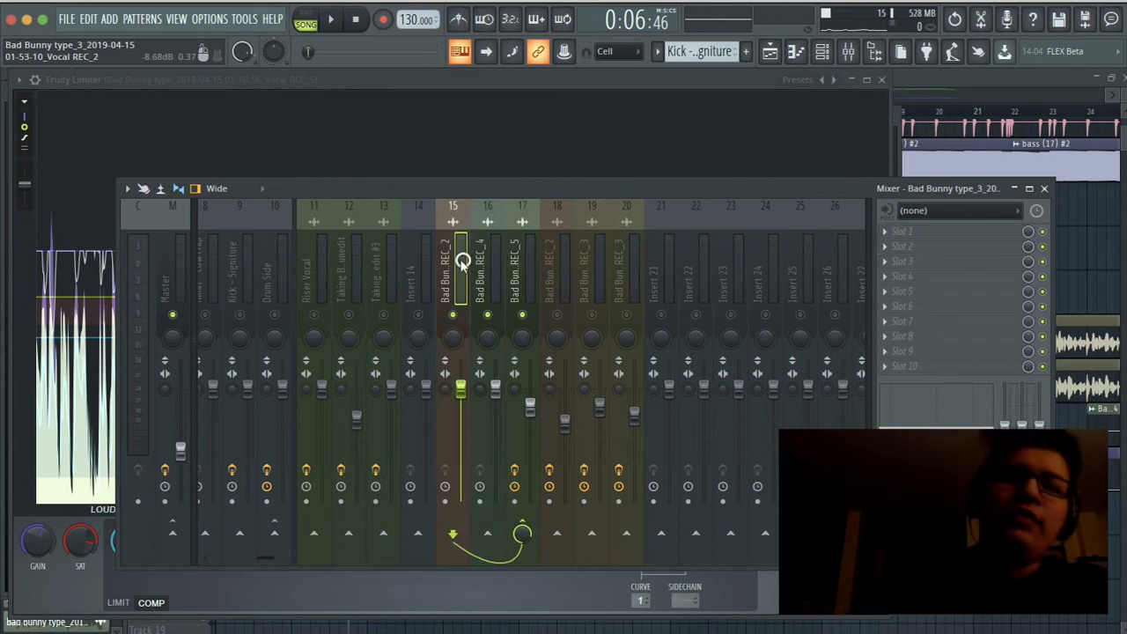
left_click(493, 269)
left_click(516, 269)
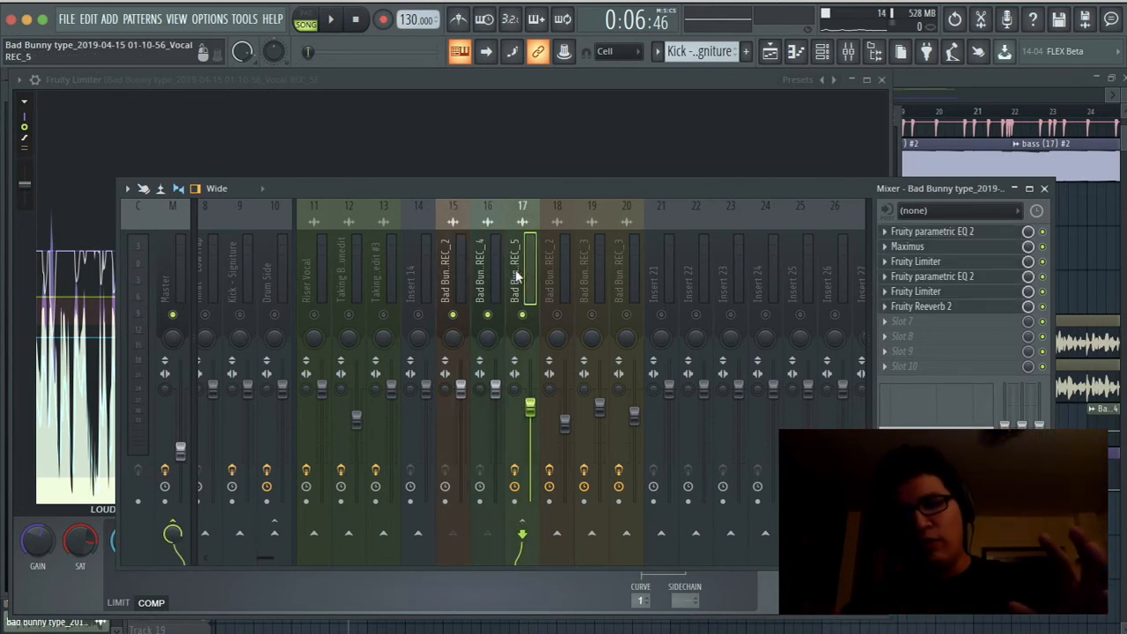
Save the project and bring the playlist forward to view the vocal clip on Track 20.
key("ctrl+s")
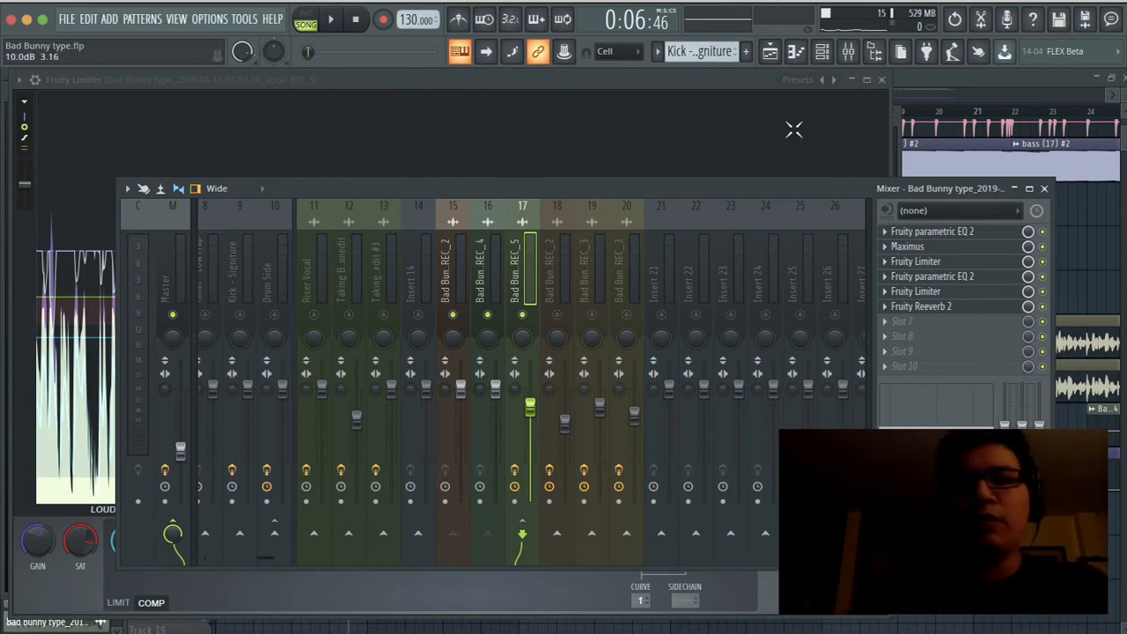
left_click(906, 90)
scroll(465, 382, "down", 6)
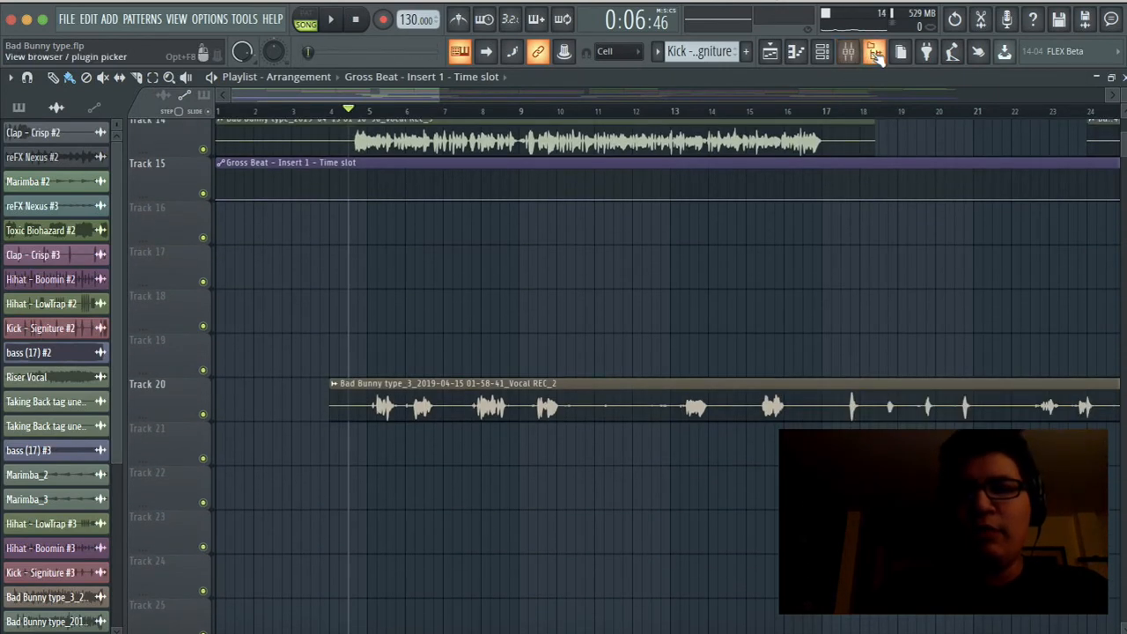
Reopen the mixer, briefly play the current vocals, then solo and select mixer track 18.
left_click(848, 51)
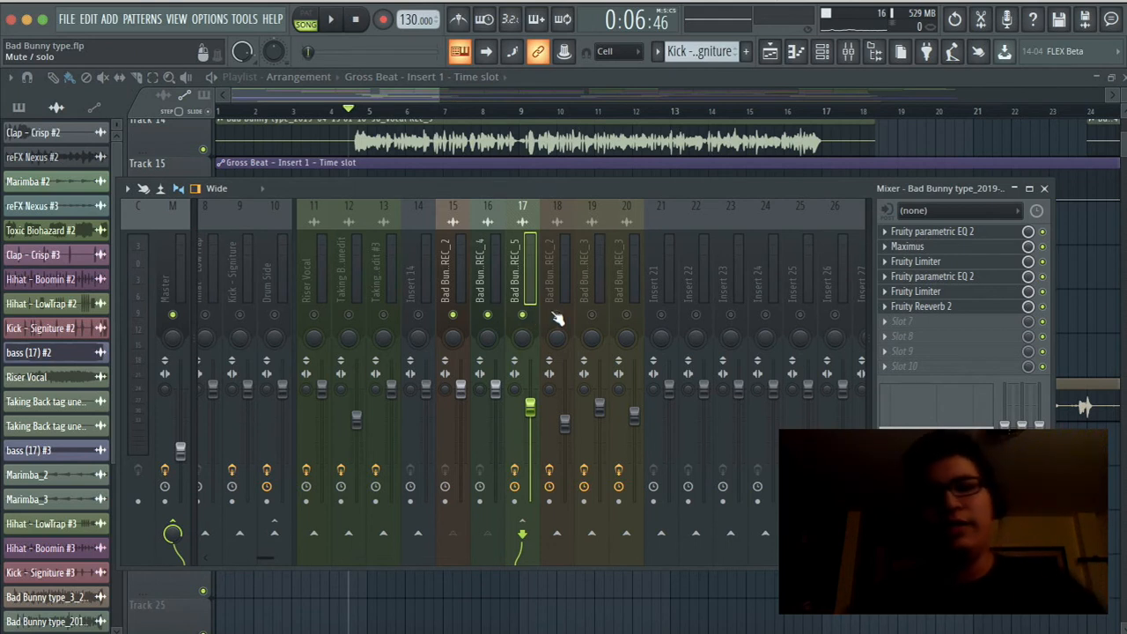
key("space")
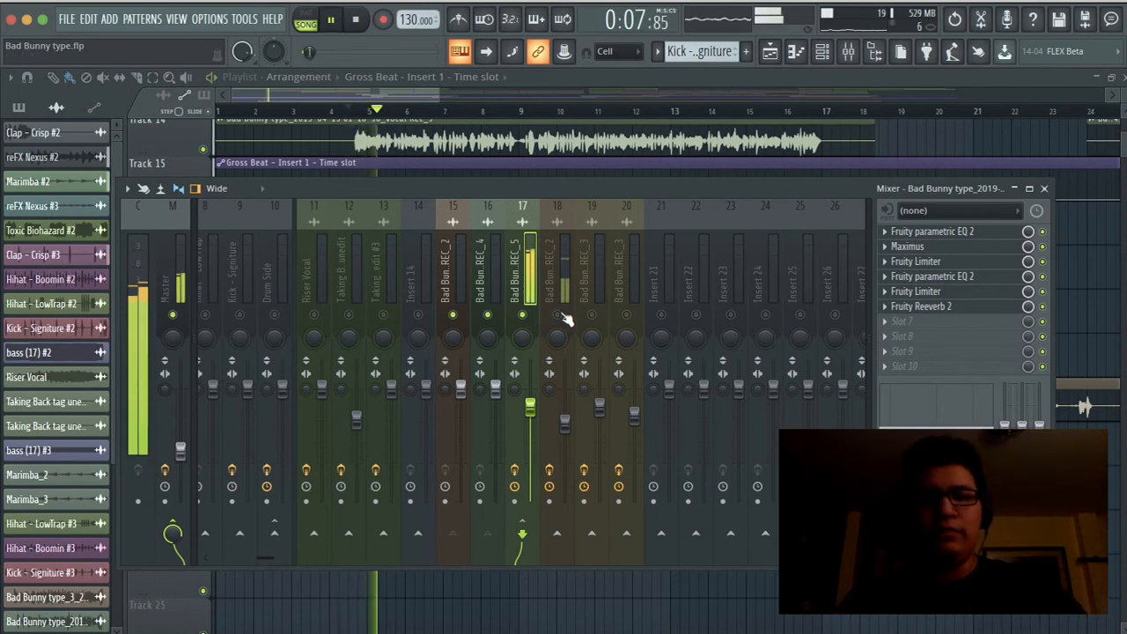
key("space")
right_click(559, 315)
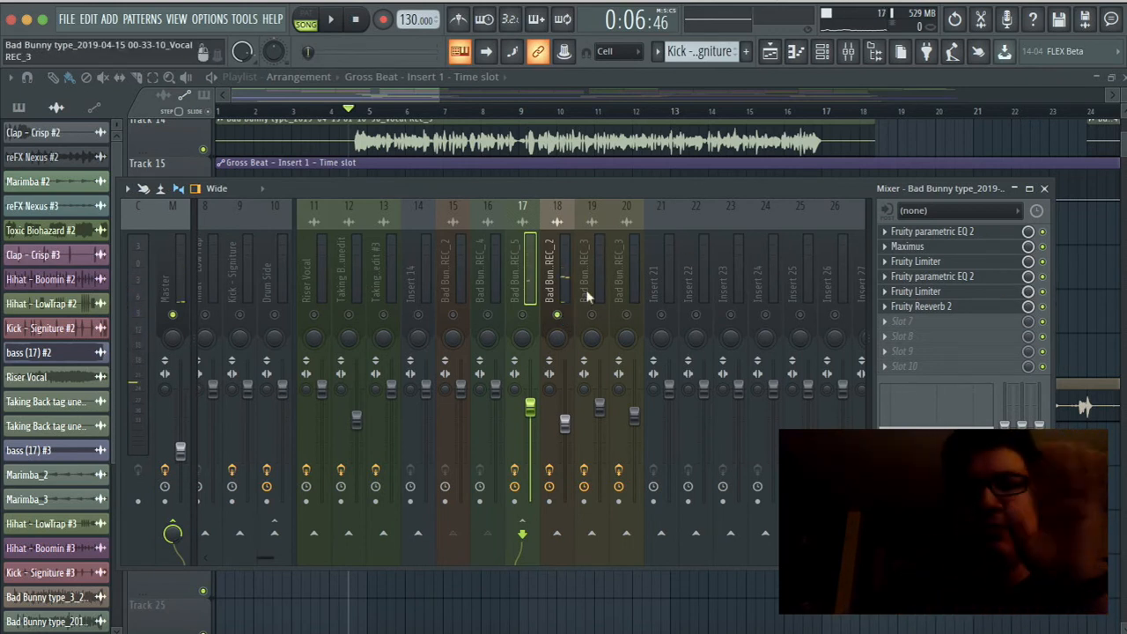
left_click(551, 269)
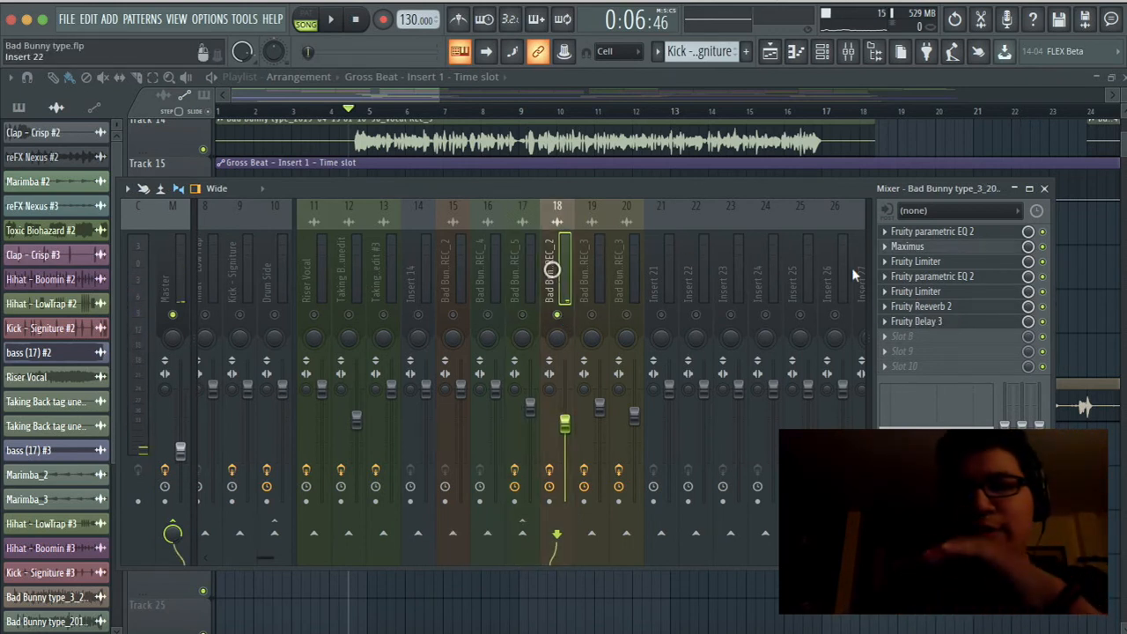
Disable all effects after the first Fruity parametric EQ 2 on mixer track 18, from Fruity Delay 3 up to Maximus.
left_click(1041, 306)
left_click(1042, 291)
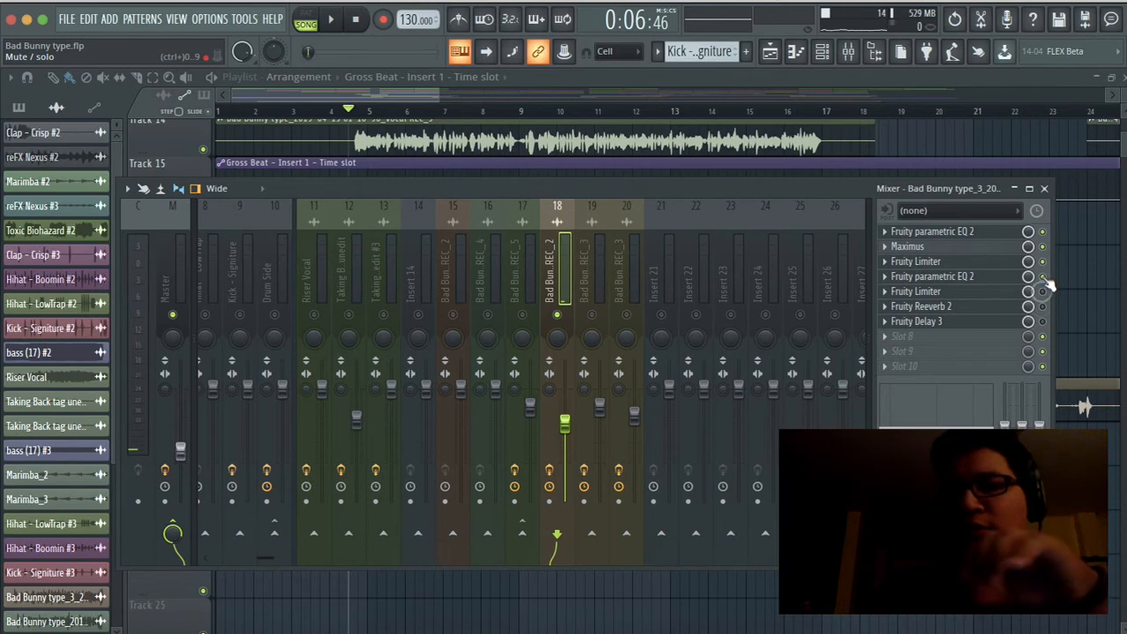
left_click(1042, 276)
left_click(1043, 261)
left_click(1043, 247)
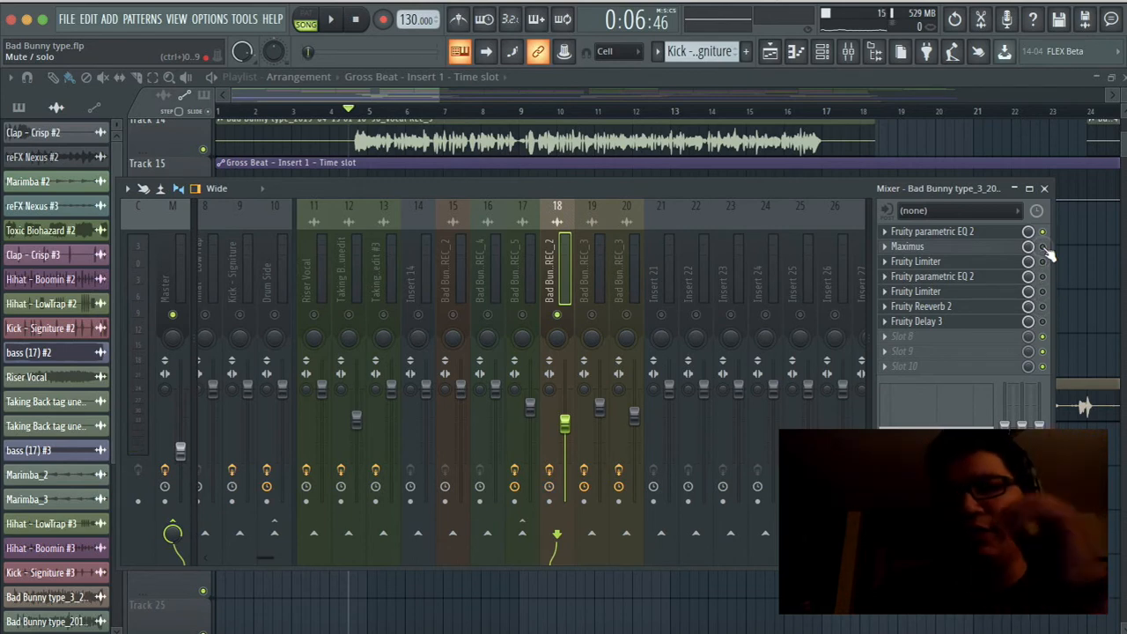
Review the first Fruity parametric EQ 2 on mixer track 18, then inspect and re-enable Maximus.
left_click(993, 234)
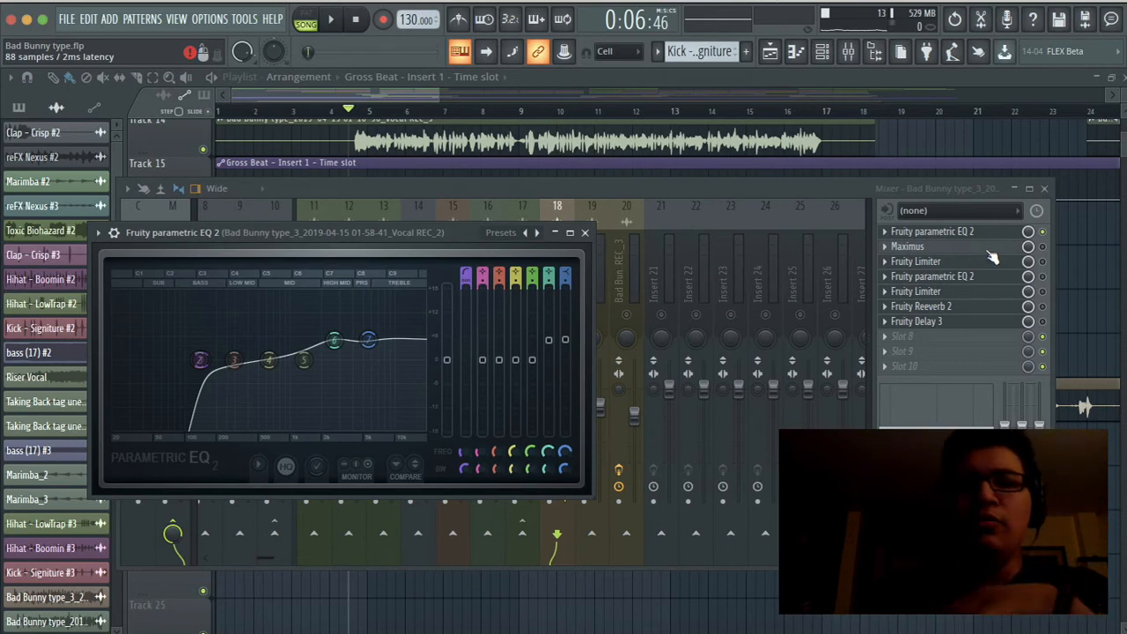
left_click(984, 248)
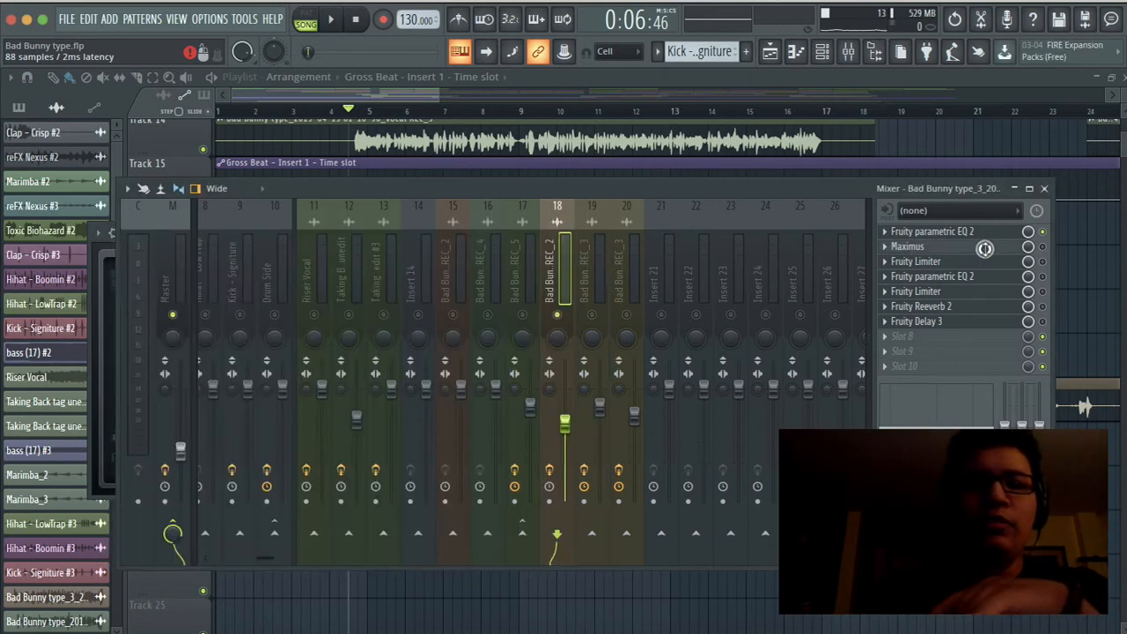
left_click(919, 245)
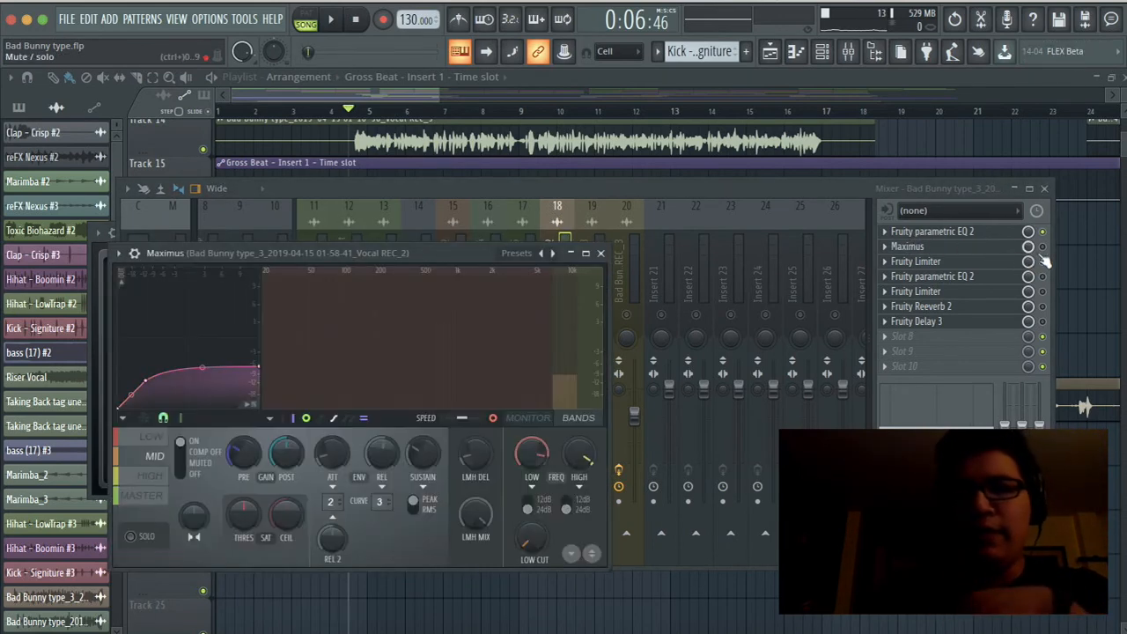
left_click(1044, 246)
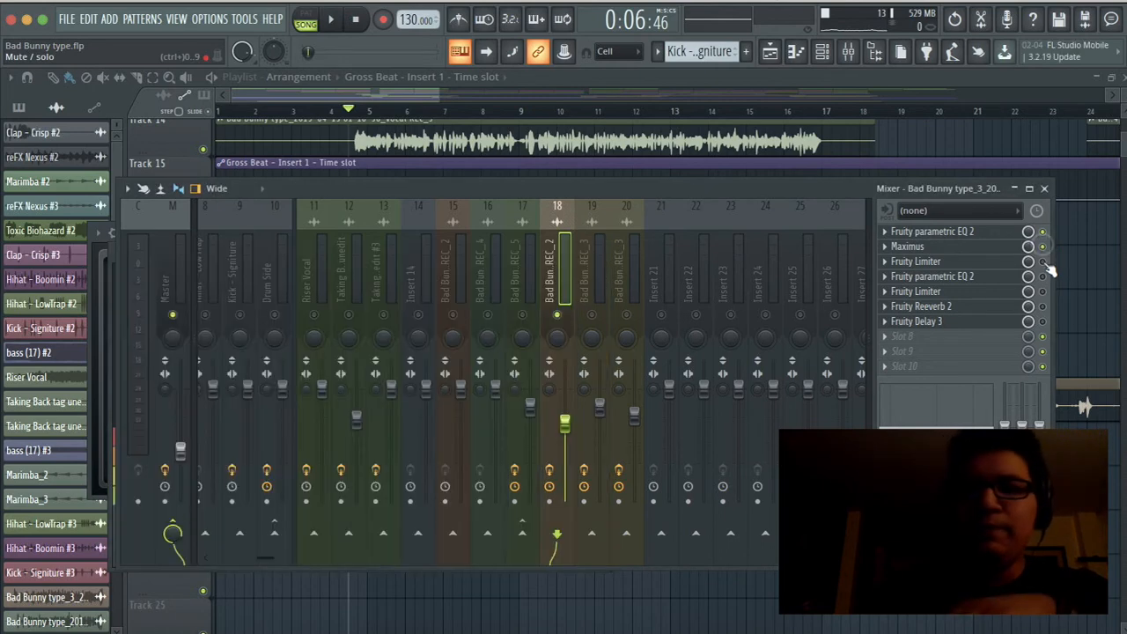
Re-enable and inspect the first Fruity Limiter on mixer track 18, then view the Track 20 vocal clip's waveform in the playlist.
left_click(995, 262)
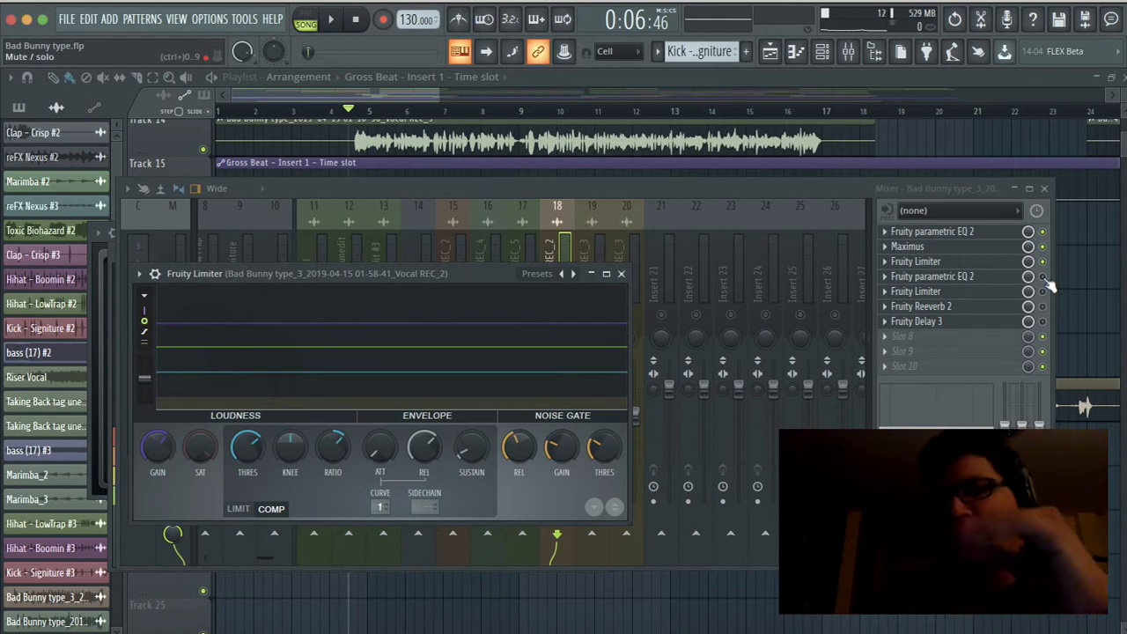
left_click(953, 84)
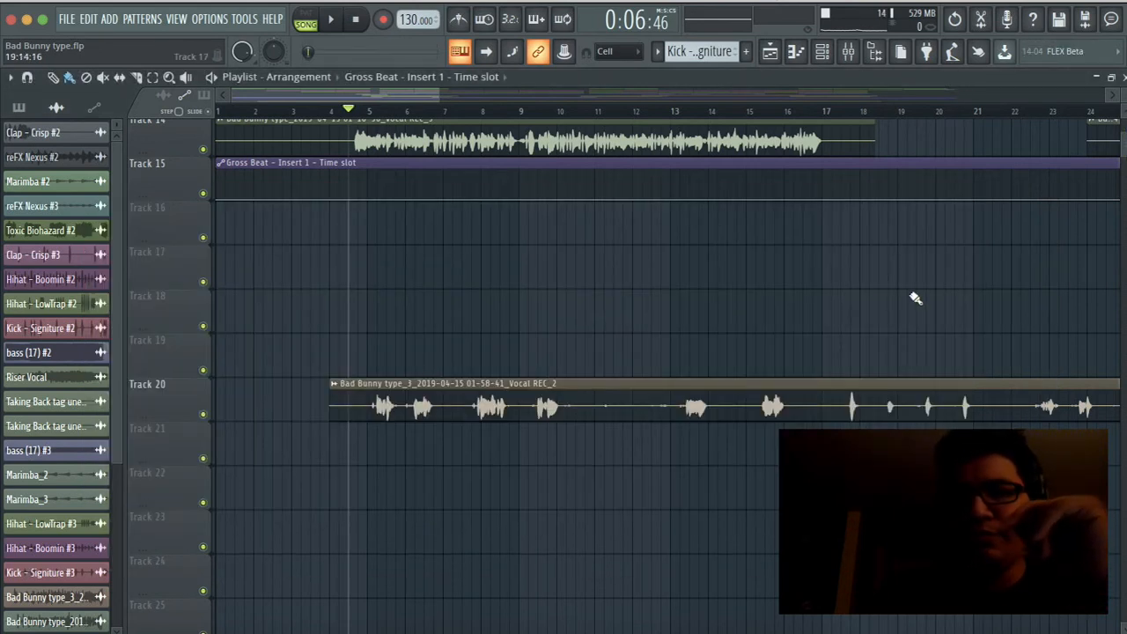
scroll(541, 351, "up", 1)
scroll(541, 350, "up", 2)
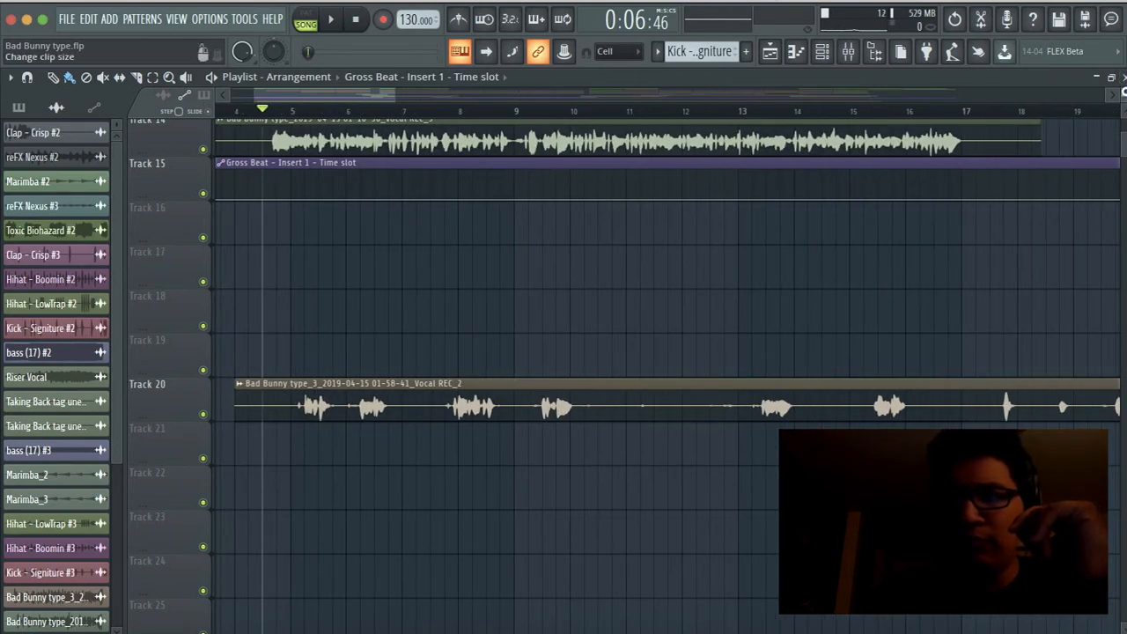
scroll(668, 370, "up", 2)
scroll(876, 327, "down", 4)
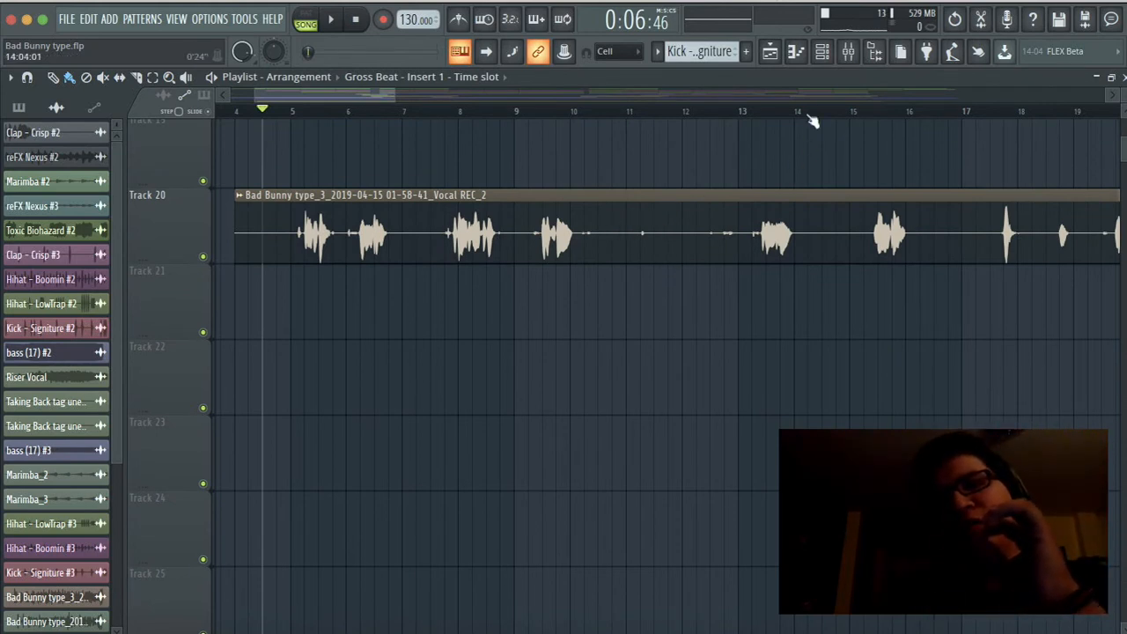
Re-enable the second Fruity parametric EQ 2 on mixer track 18 and enlarge its window to show the EQ curve.
left_click(853, 53)
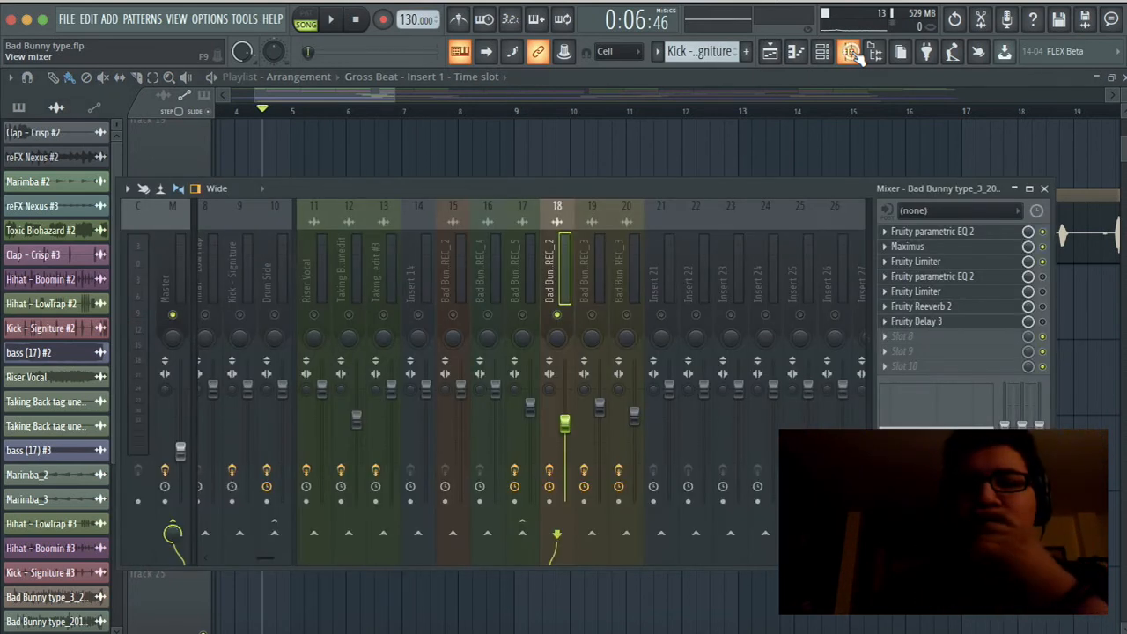
left_click(982, 276)
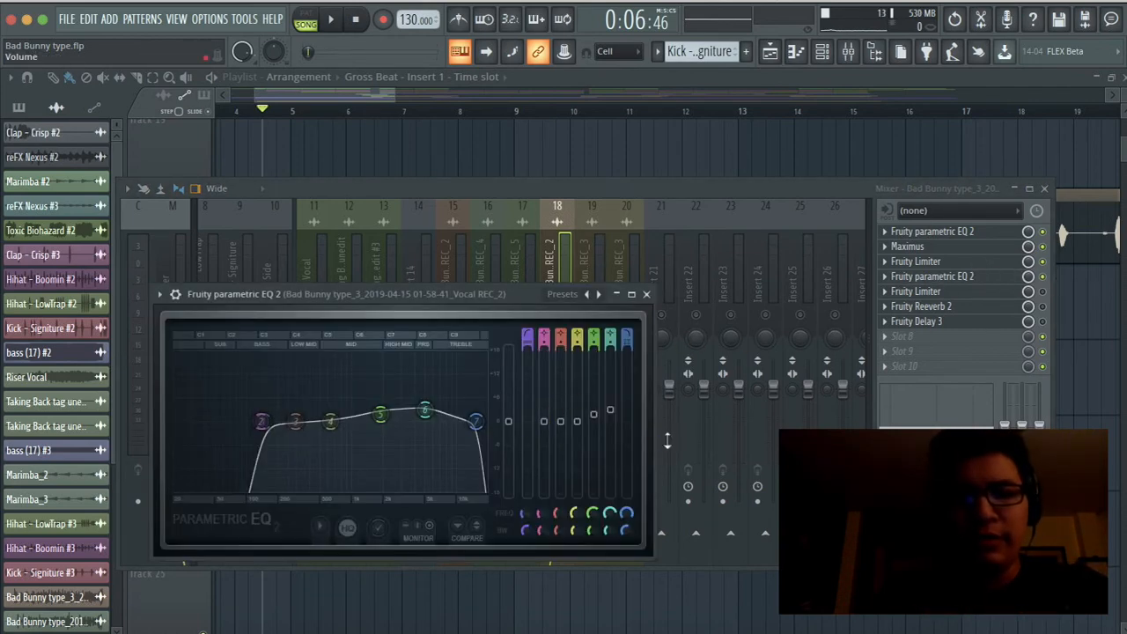
left_click(144, 291)
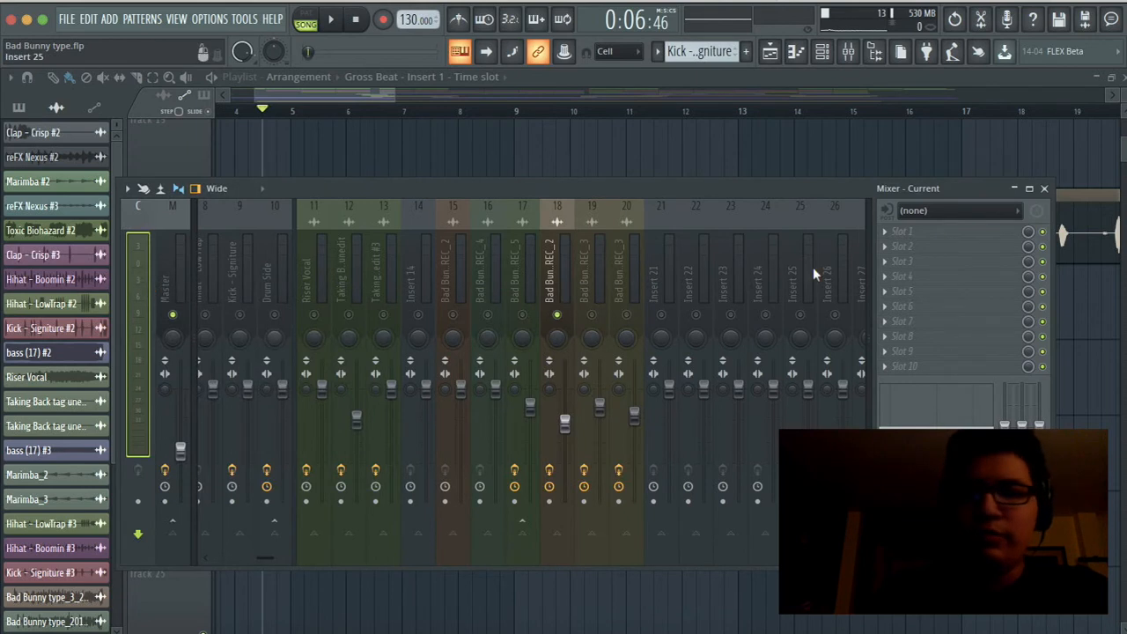
left_click(557, 279)
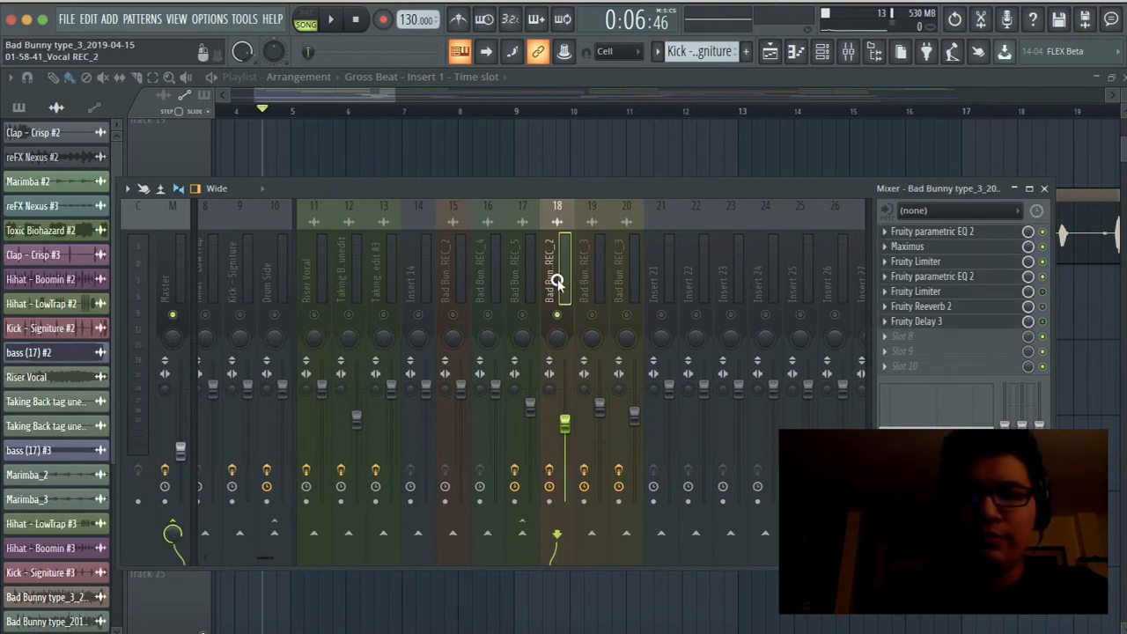
left_click(933, 277)
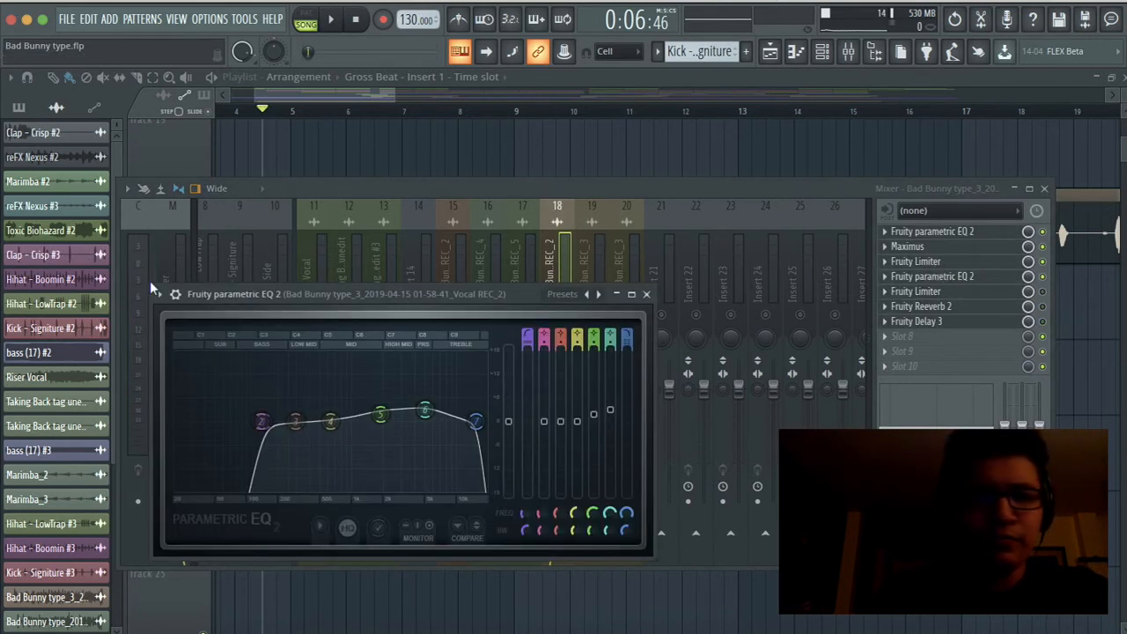
left_click_drag(157, 294, 11, 88)
left_click_drag(655, 496, 877, 496)
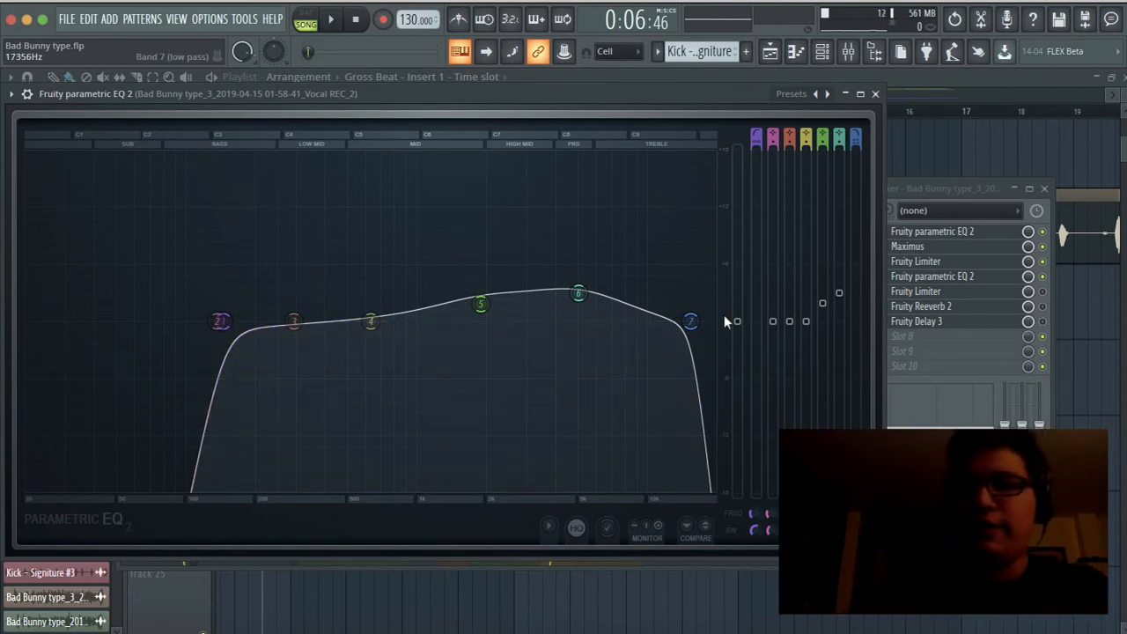
Re-enable the second Fruity Limiter on mixer track 18, enlarge its window and compare its settings with the first Fruity Limiter.
left_click(1047, 301)
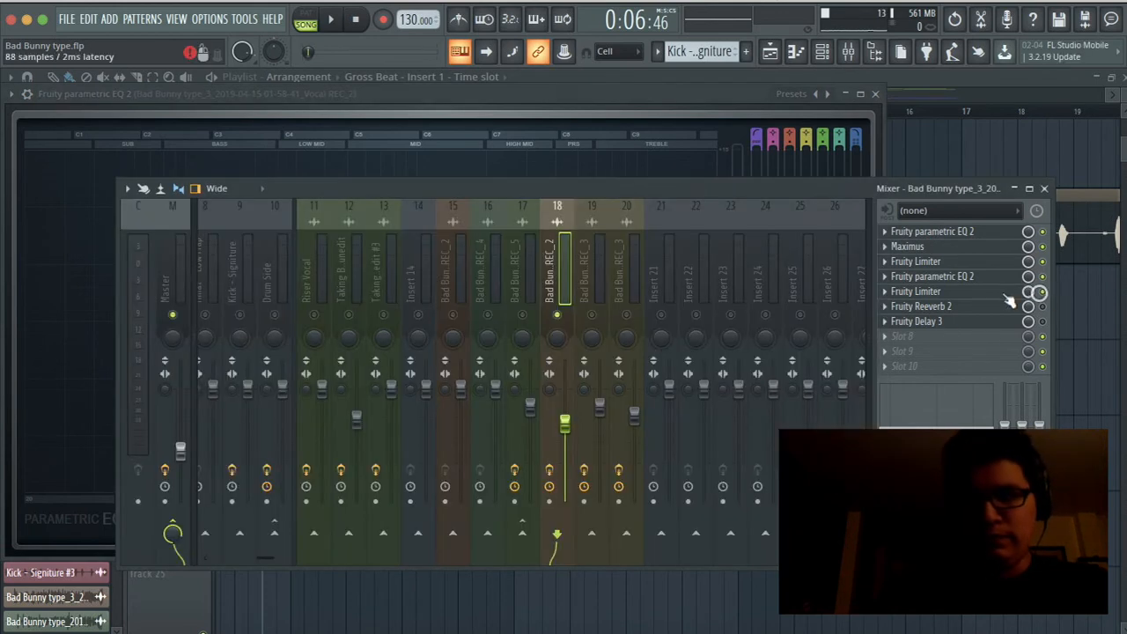
left_click(996, 292)
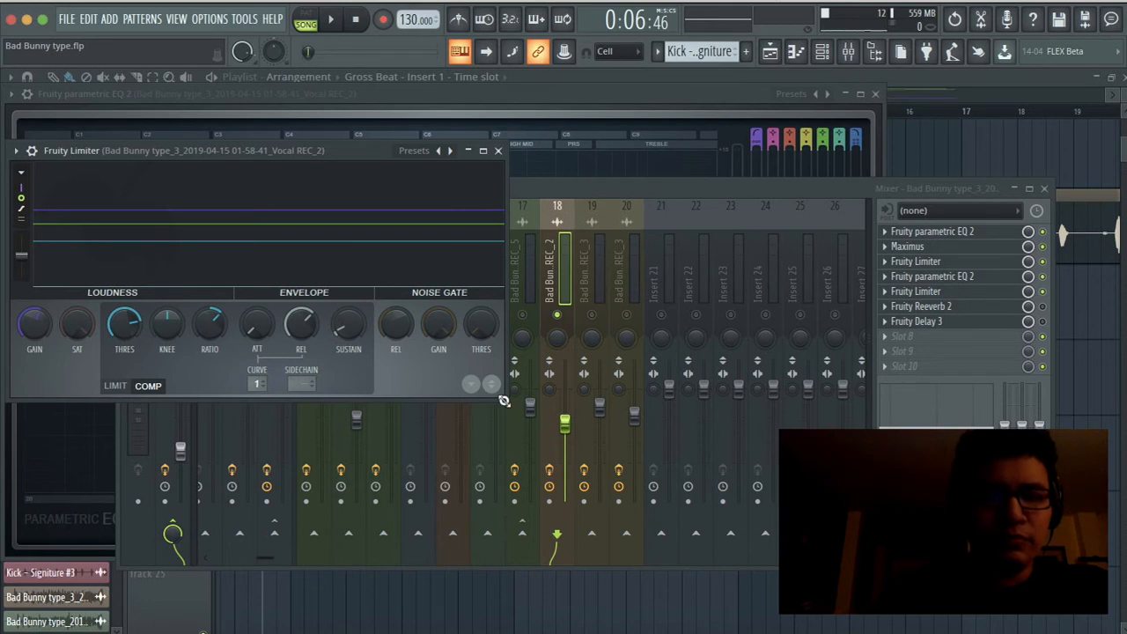
left_click_drag(504, 398, 669, 532)
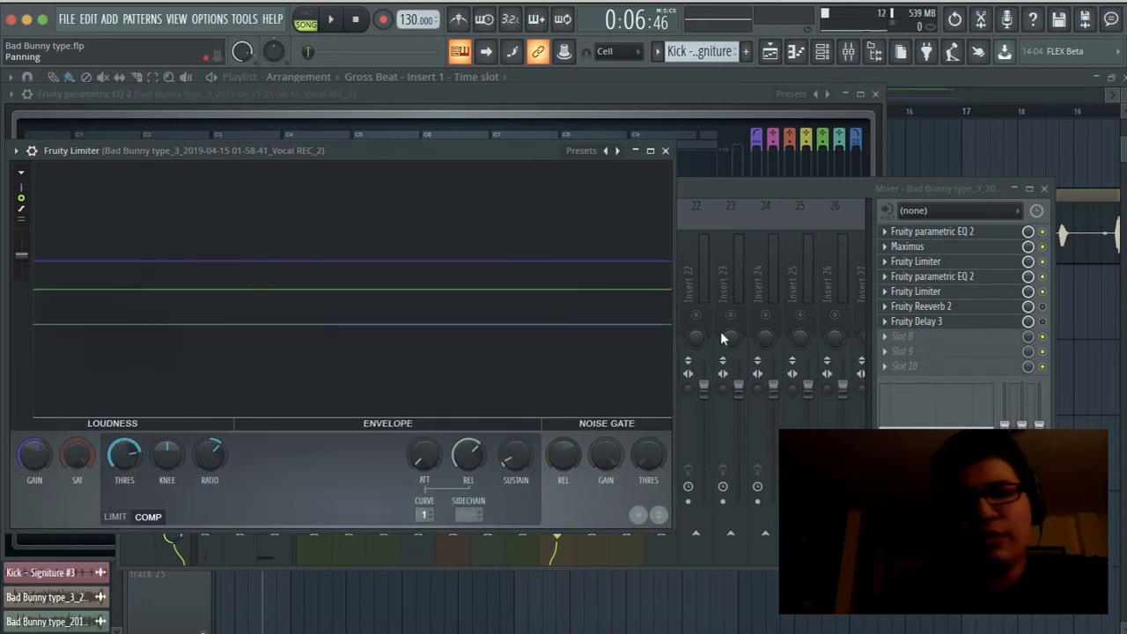
left_click(979, 257)
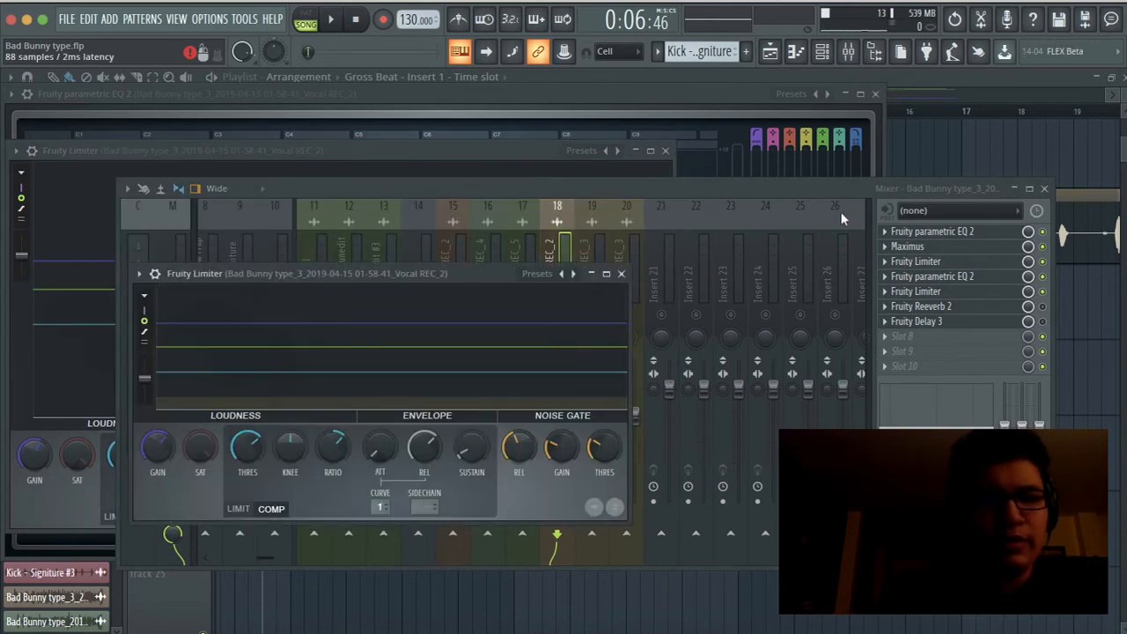
left_click(372, 152)
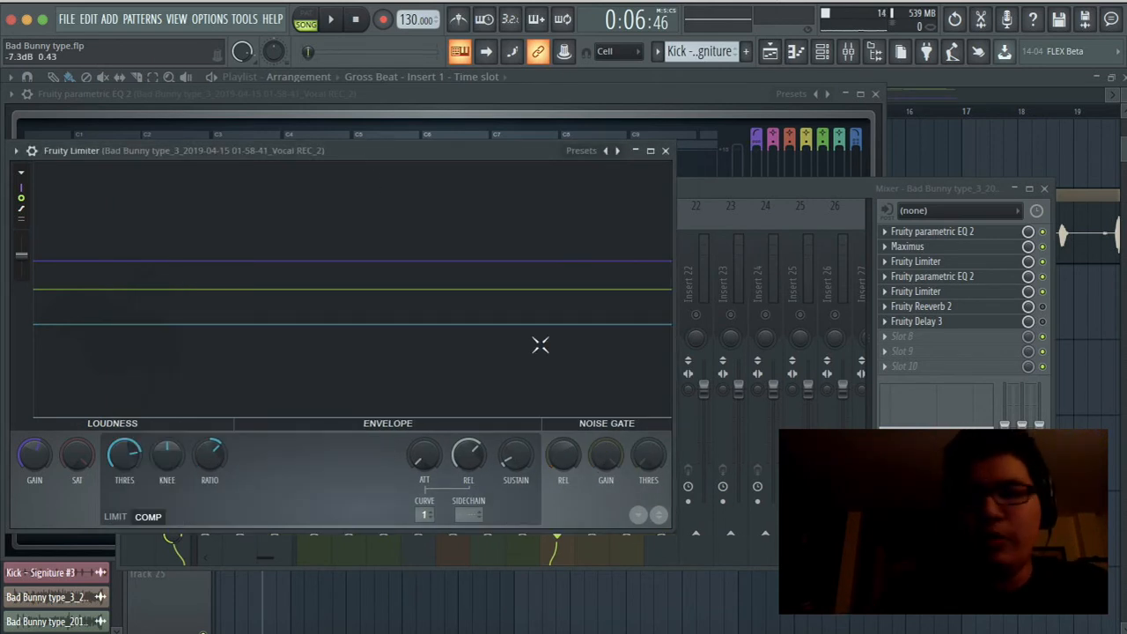
Re-enable Fruity Reeverb 2 on mixer track 18, open its settings and play the soloed vocal briefly.
left_click(1026, 304)
left_click(1001, 306)
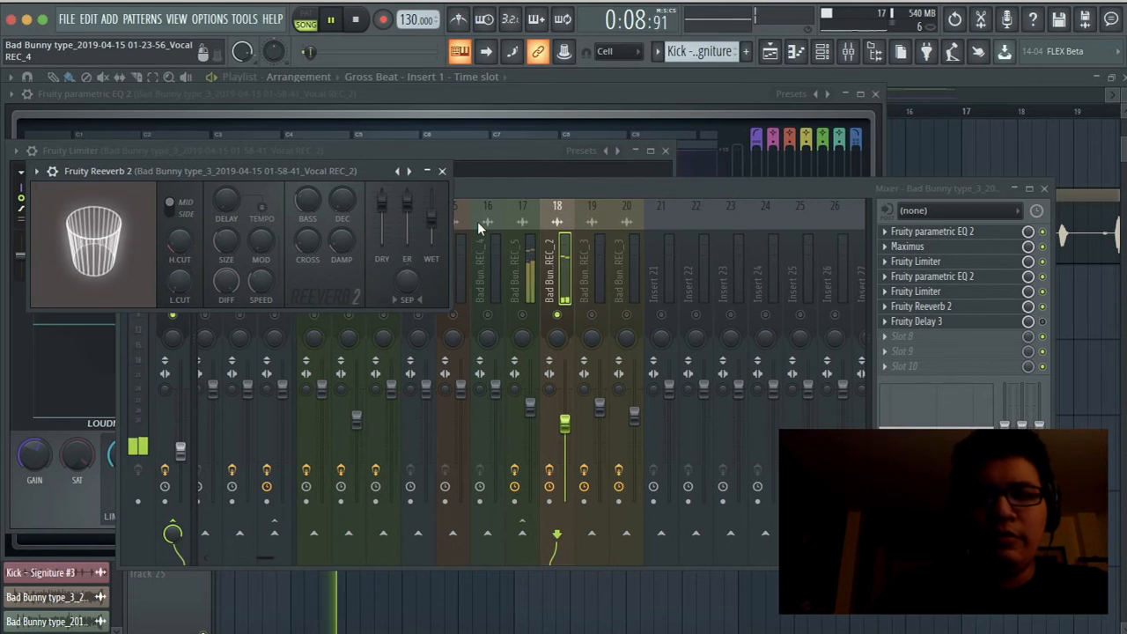
key("space")
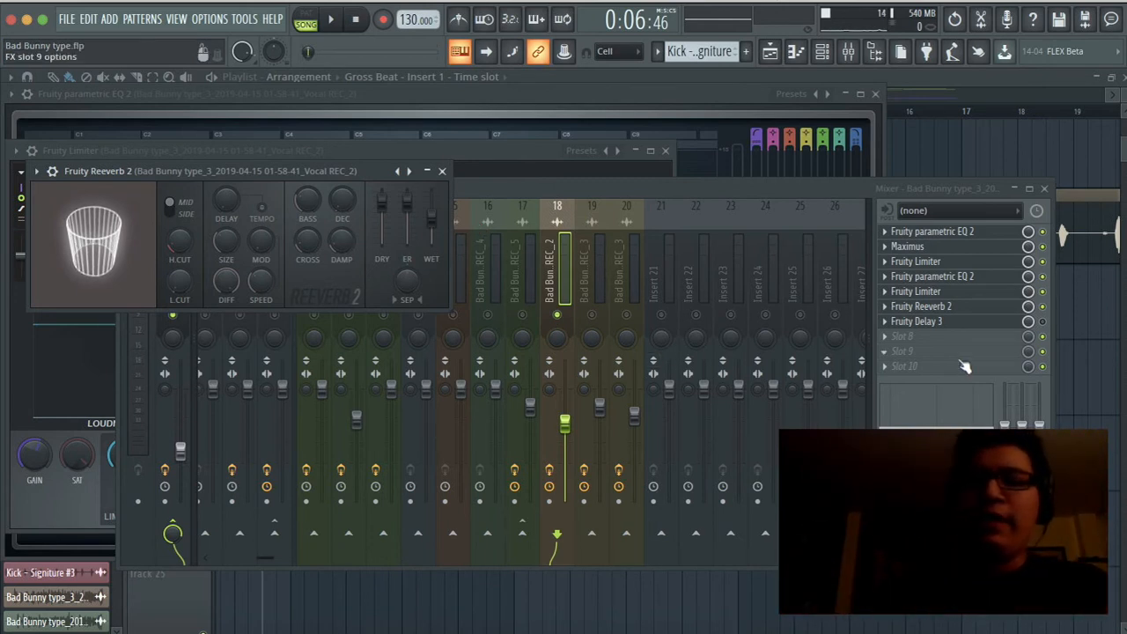
Keep Fruity Delay 3 on mixer track 18 bypassed, unmute tracks 15, 16 and 17, and play all four vocal tracks together.
left_click(982, 321)
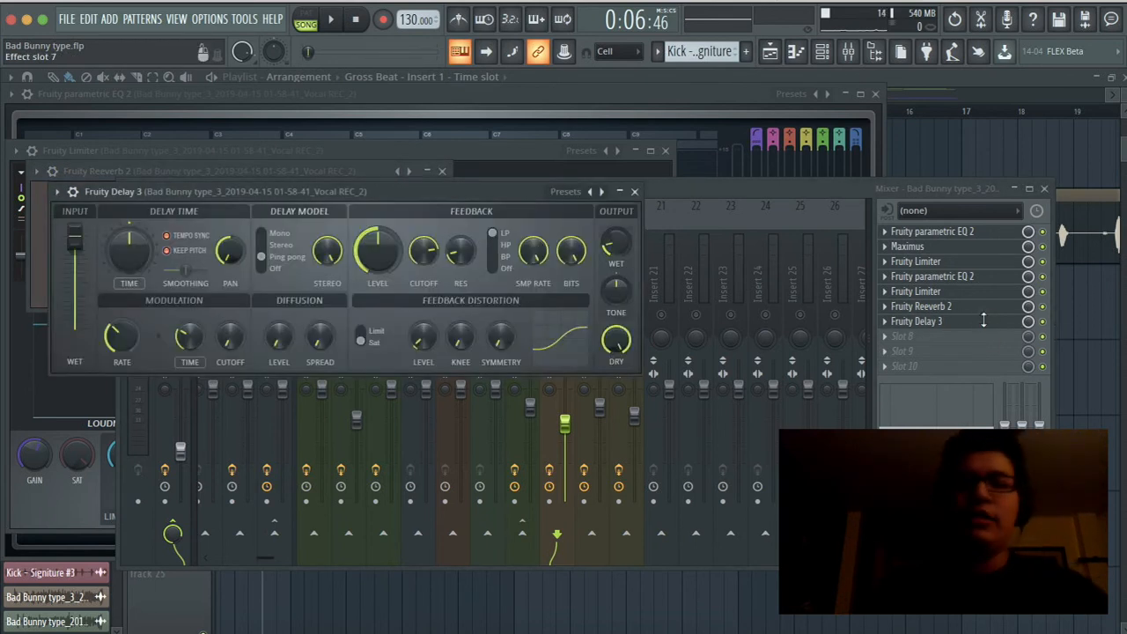
left_click(1045, 324)
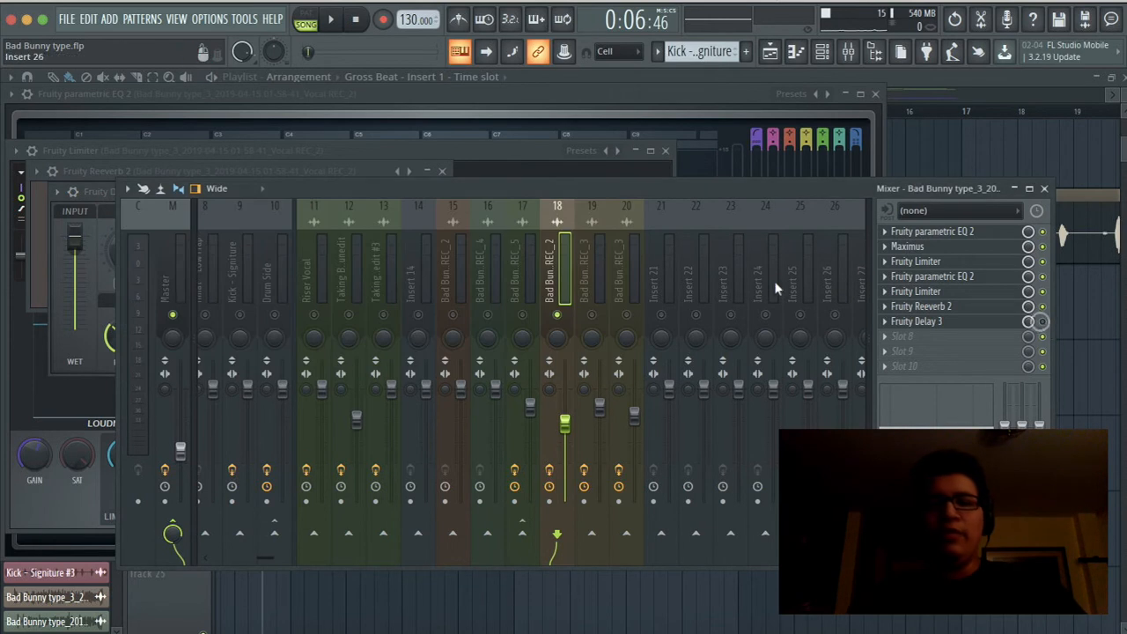
left_click(523, 315)
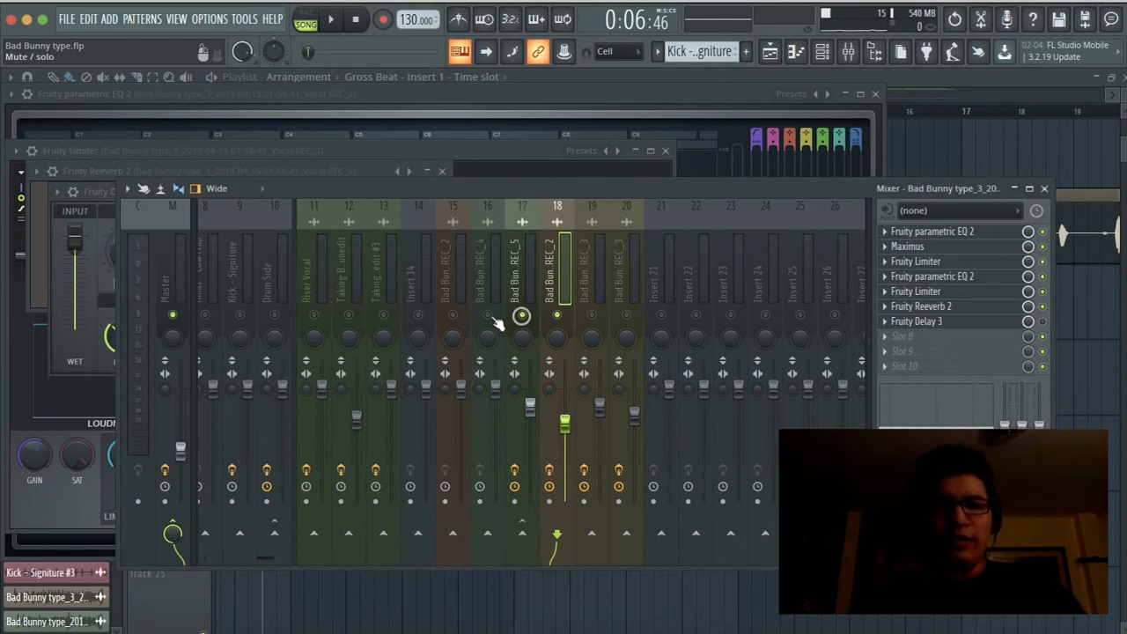
left_click(487, 315)
left_click(453, 315)
key("space")
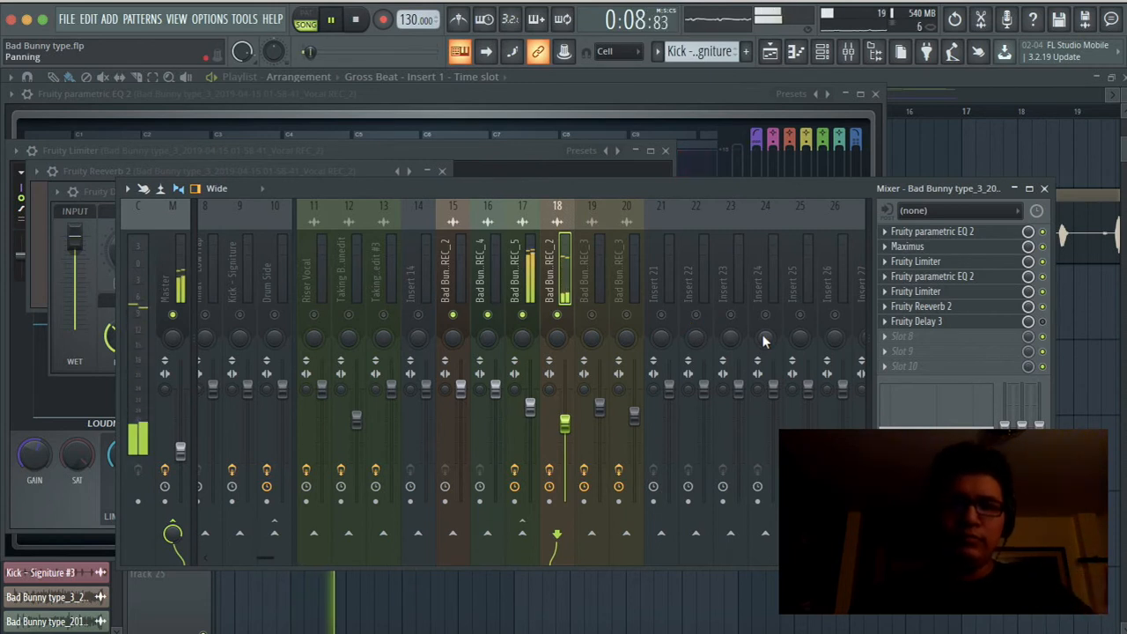
key("space")
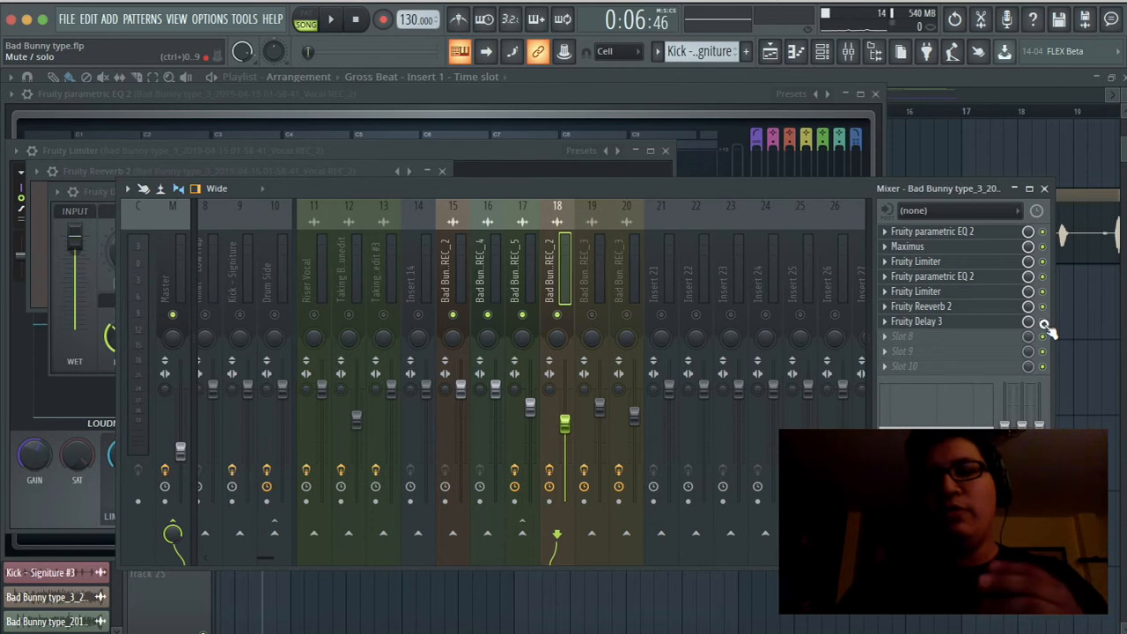
Re-enable Fruity Delay 3 on mixer track 18, then solo the track and briefly play it with the full effects chain.
left_click(982, 323)
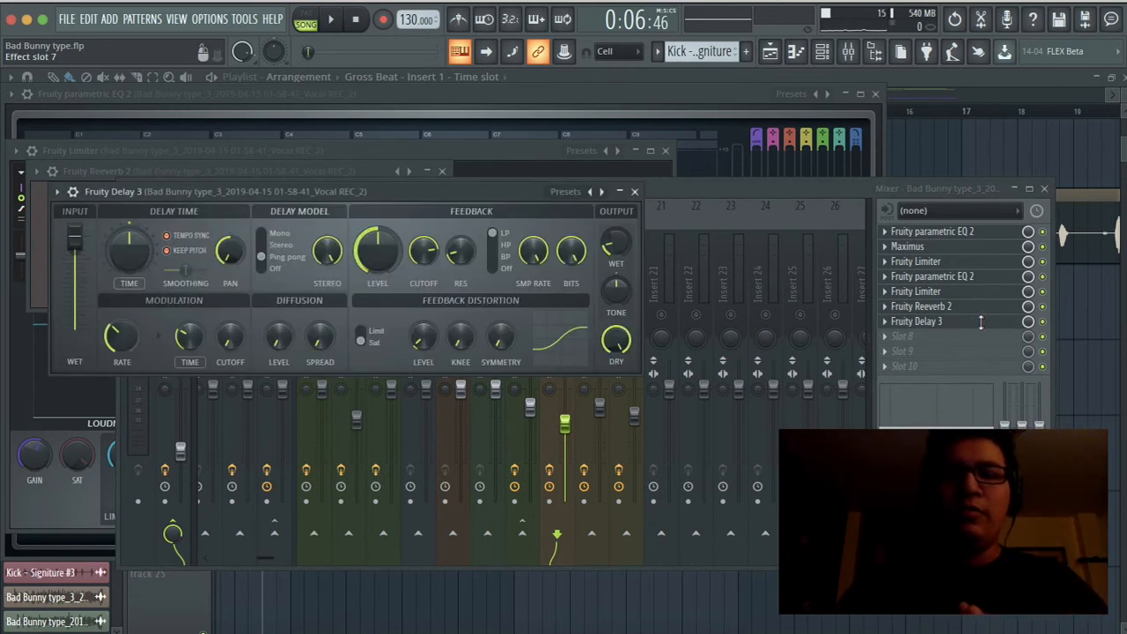
left_click(705, 198)
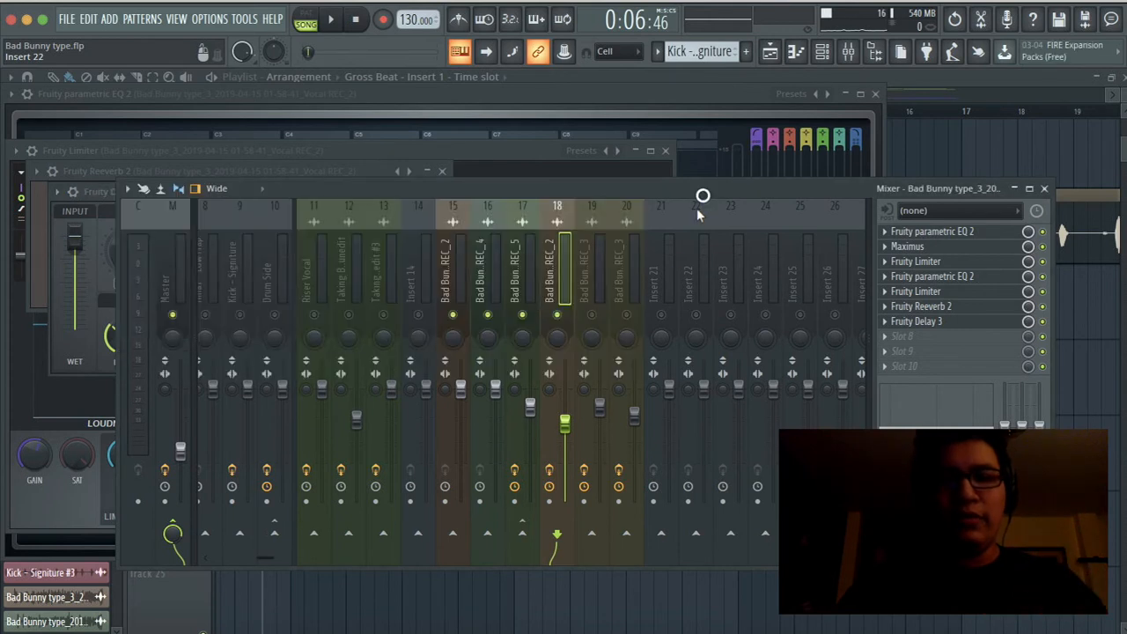
right_click(557, 315)
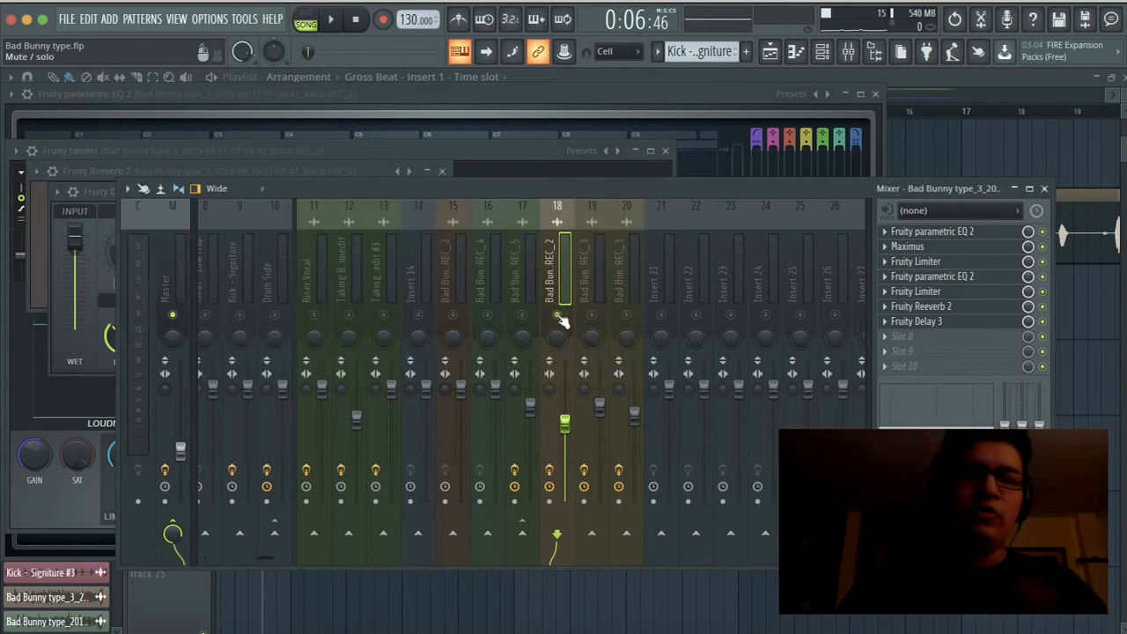
key("space")
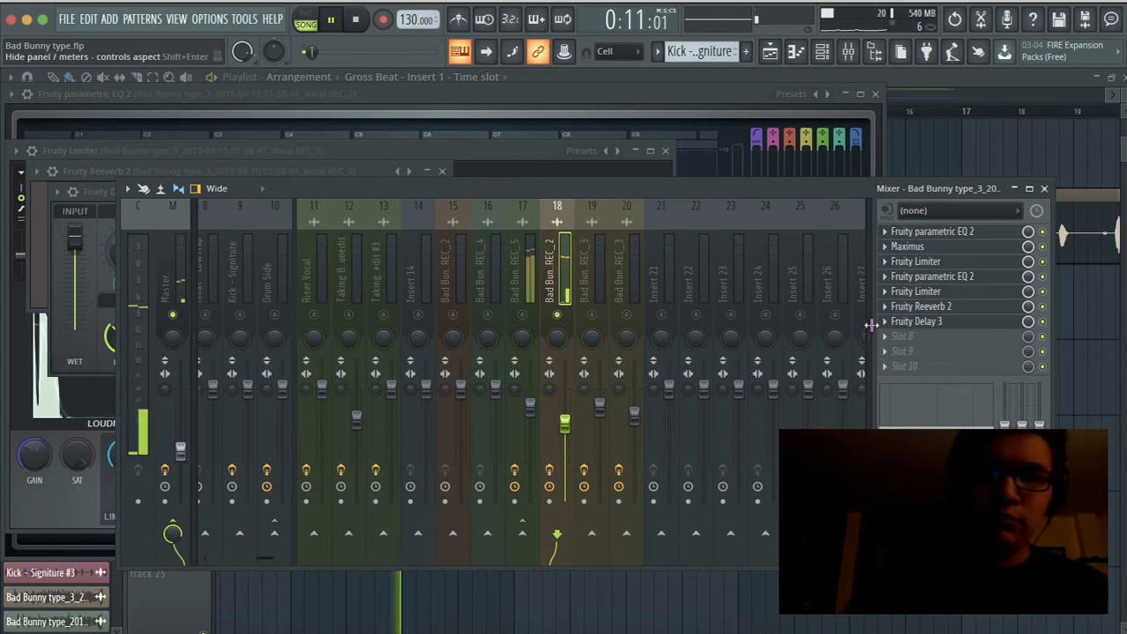
key("space")
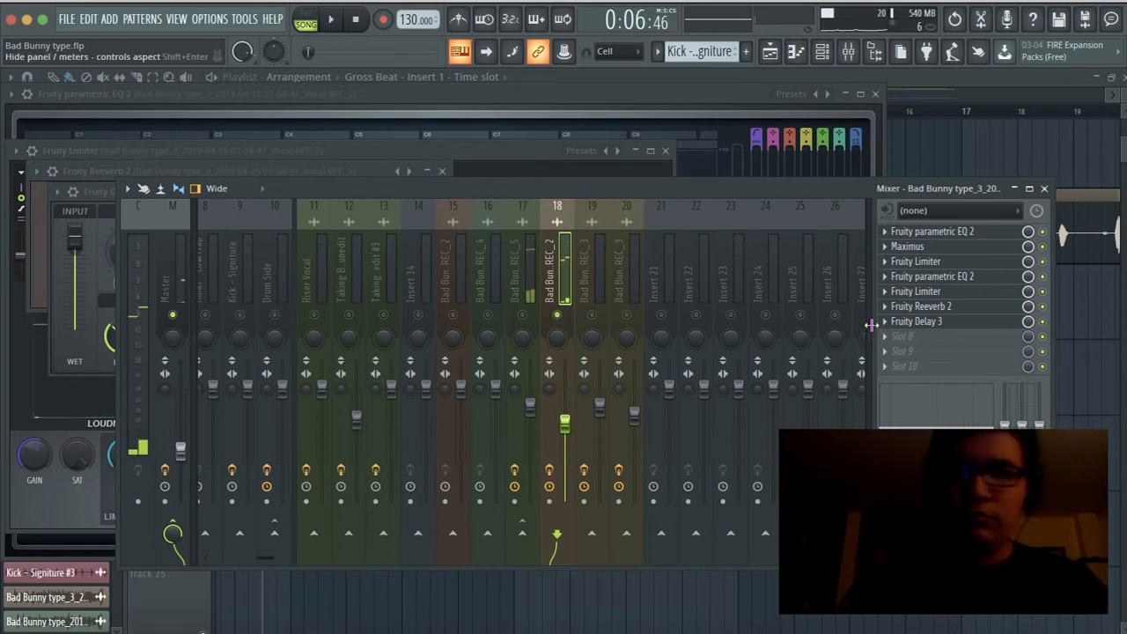
Examine the preset list and delay time of Fruity Delay 3 on mixer track 18, then play the vocal through it.
left_click(948, 320)
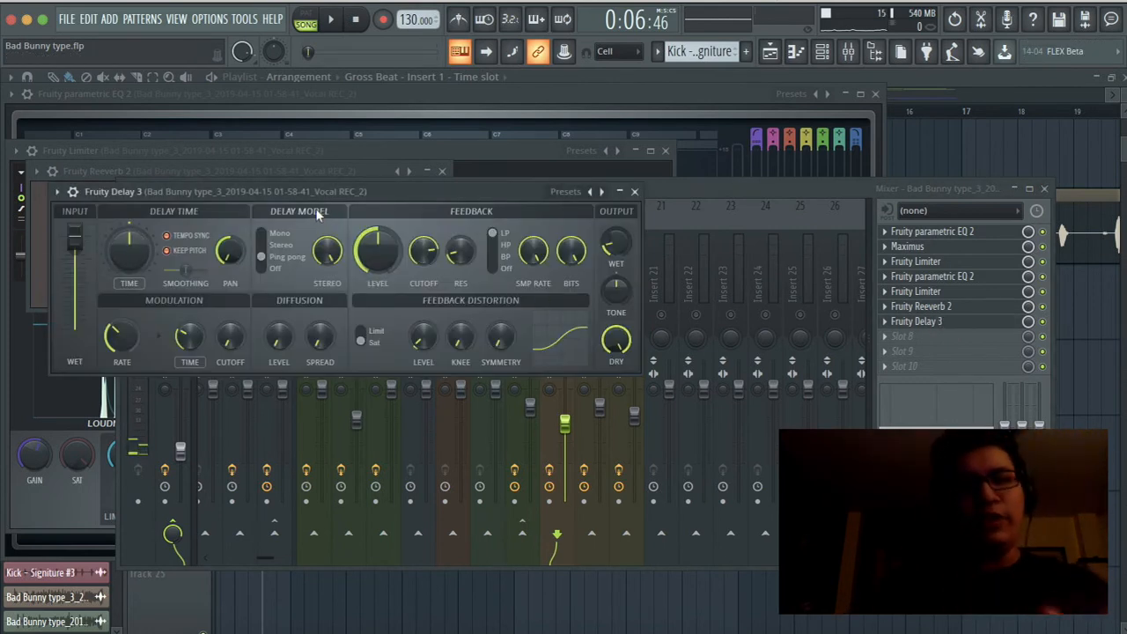
left_click(58, 193)
mouse_move(146, 254)
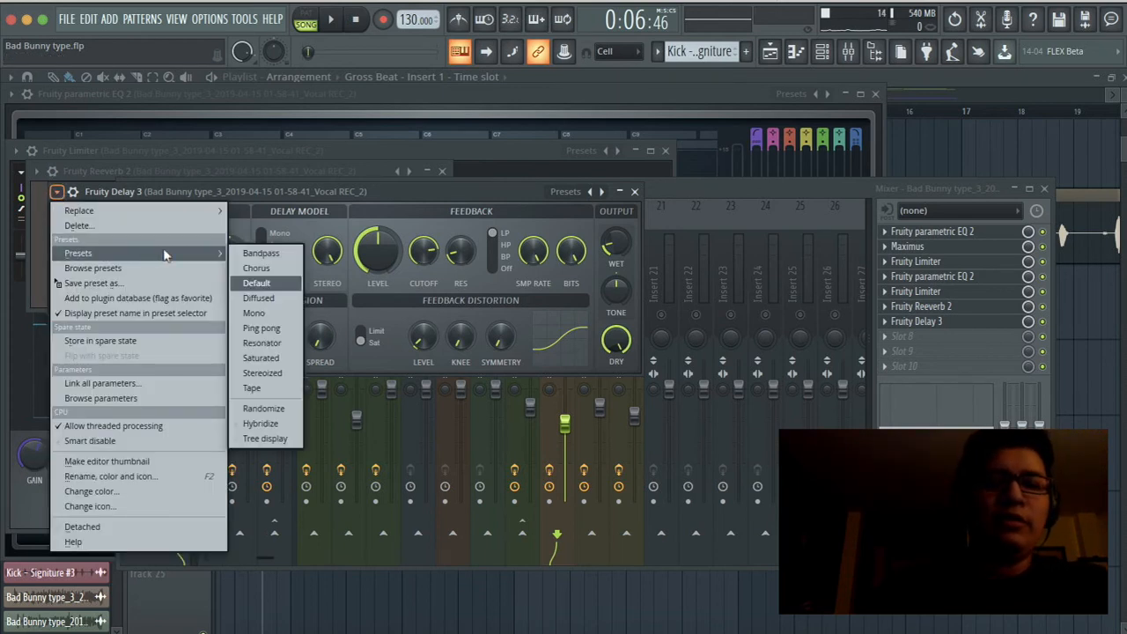
left_click(411, 192)
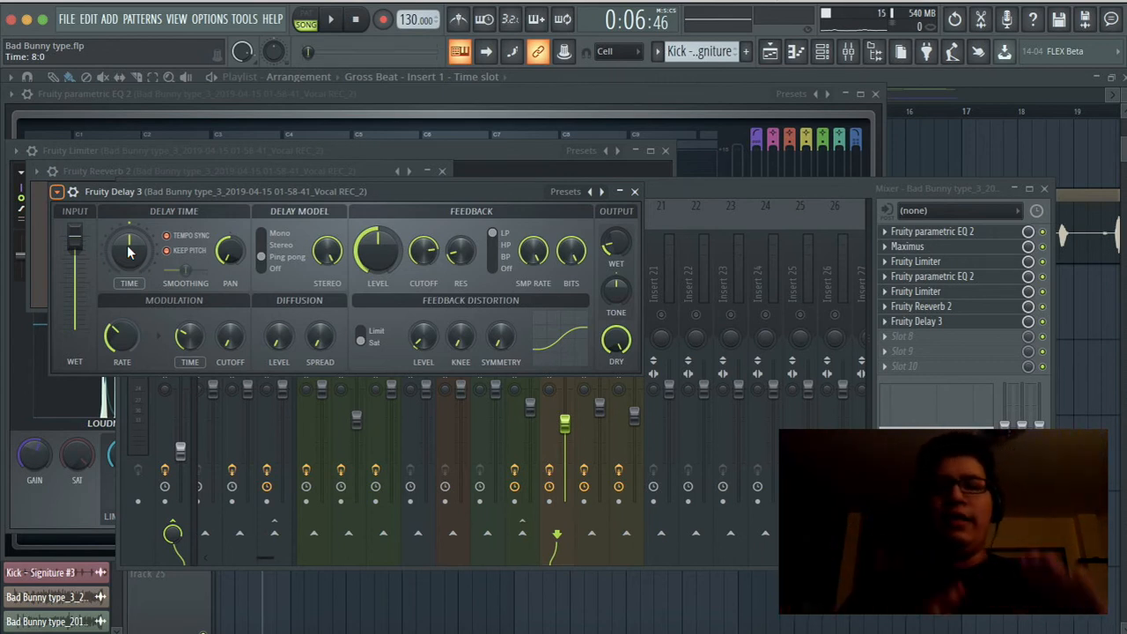
key("space")
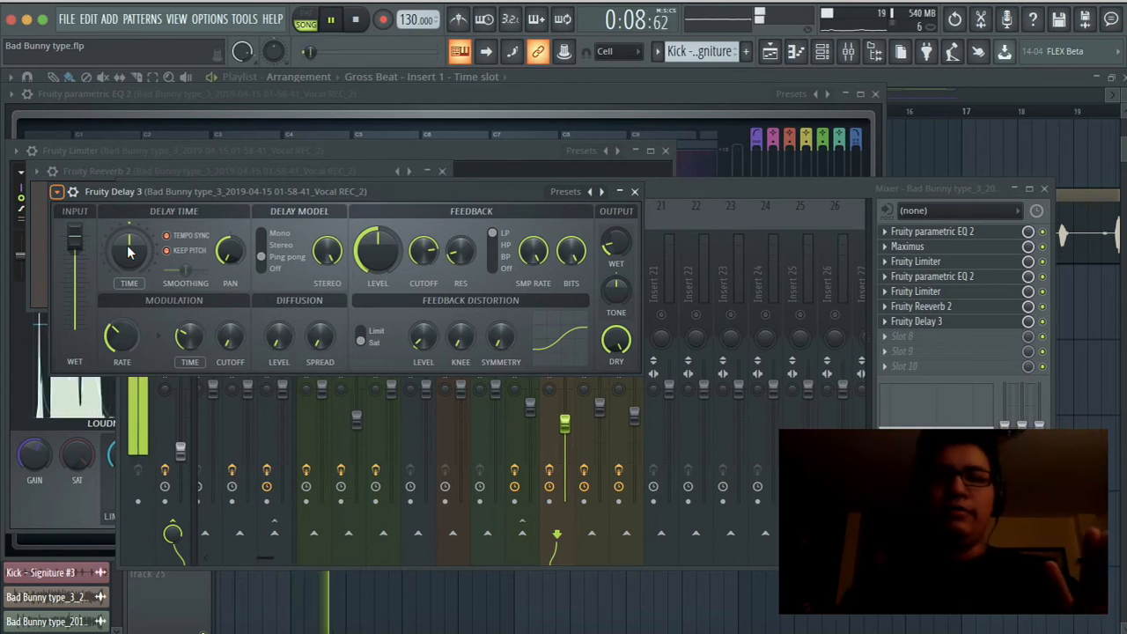
Play the vocal with Fruity Delay 3's output wet level raised, then set the wet level to 19.1%.
key("space")
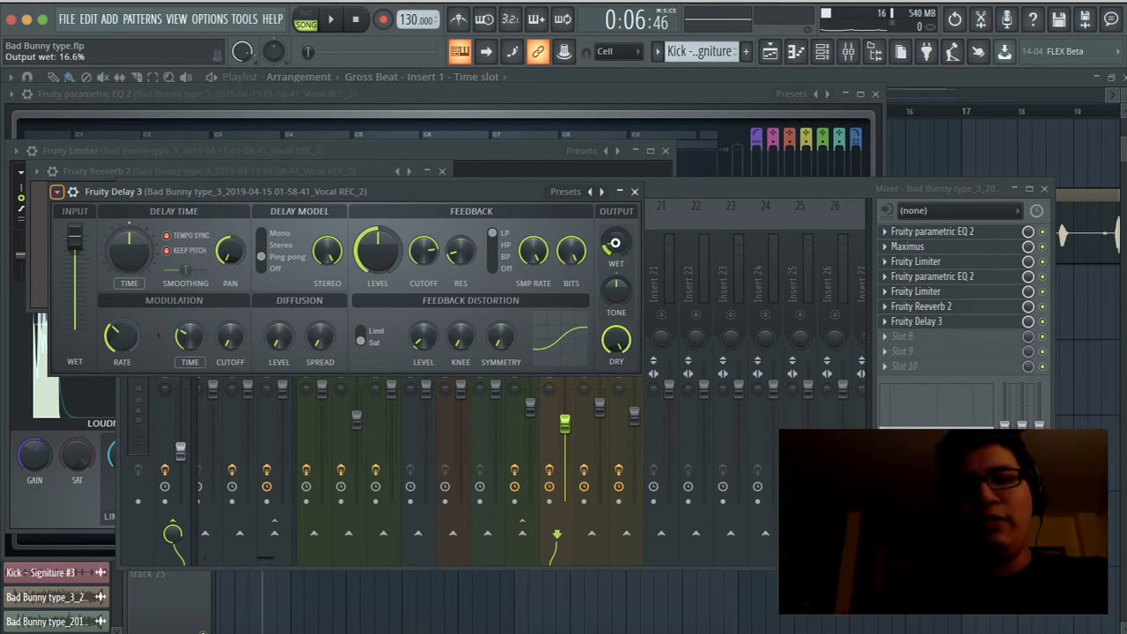
key("space")
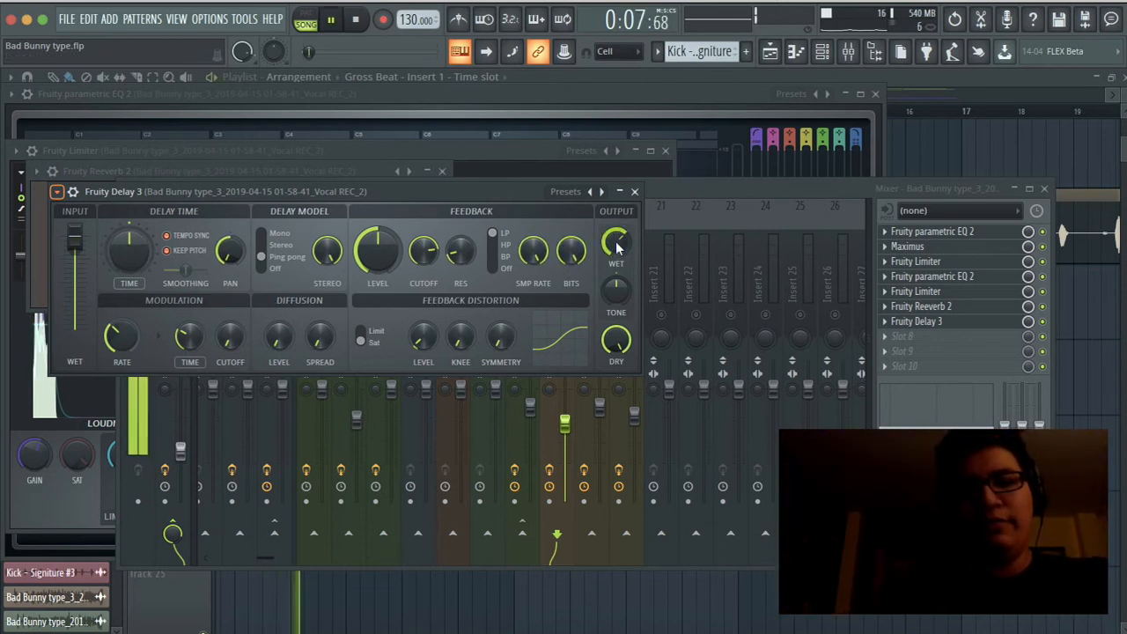
key("space")
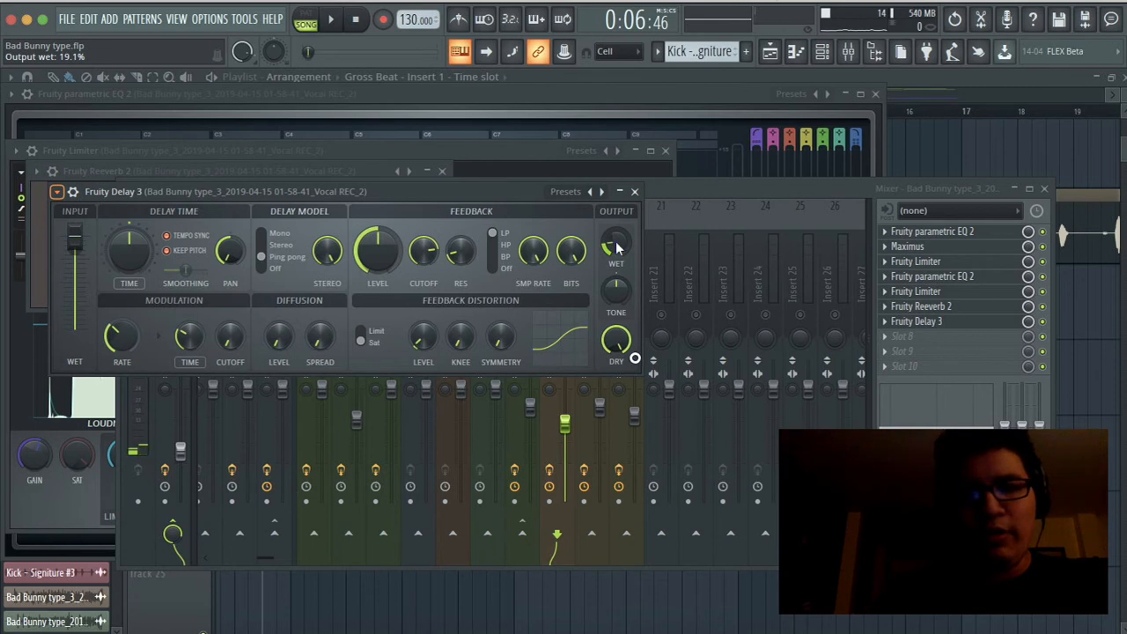
Unmute mixer track 17 and play it together with track 18, then unmute all tracks and play the full mix.
left_click(693, 186)
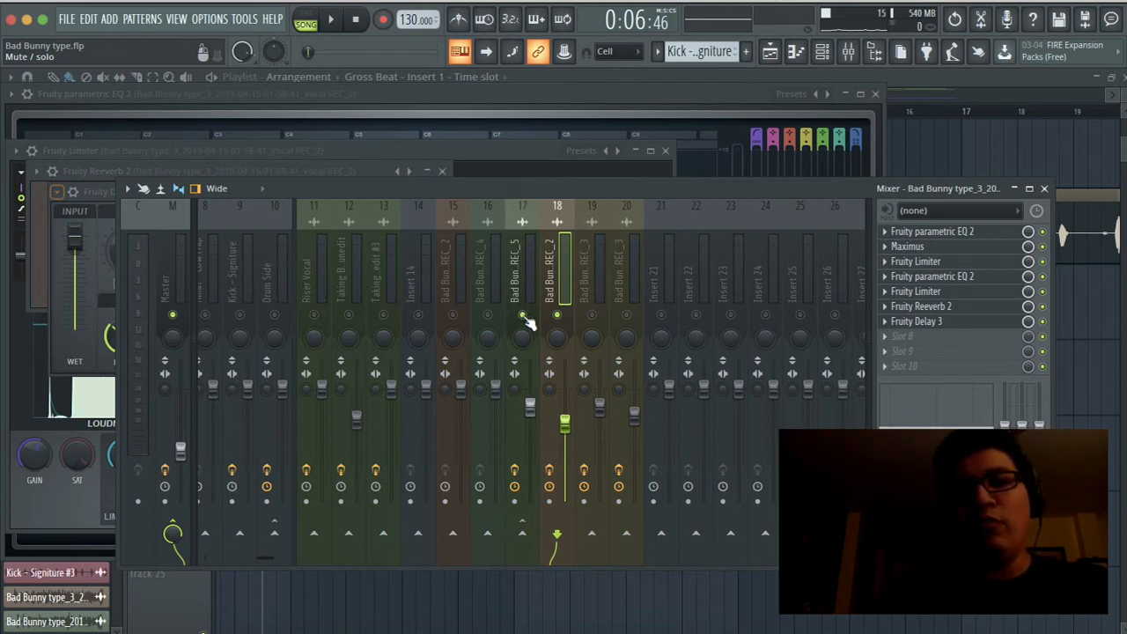
key("space")
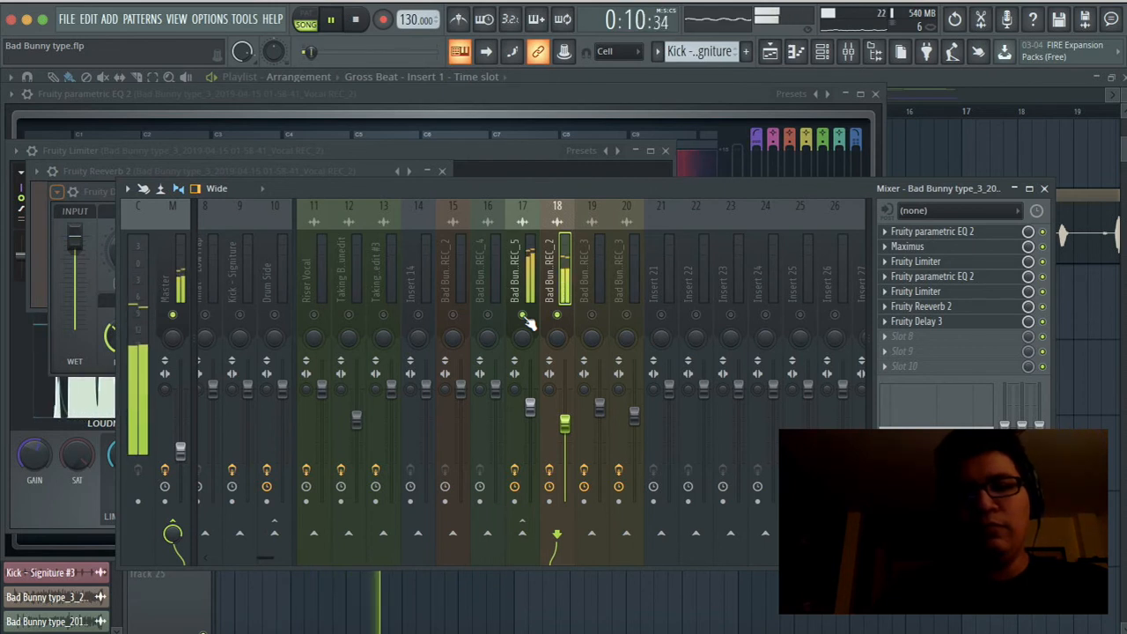
key("space")
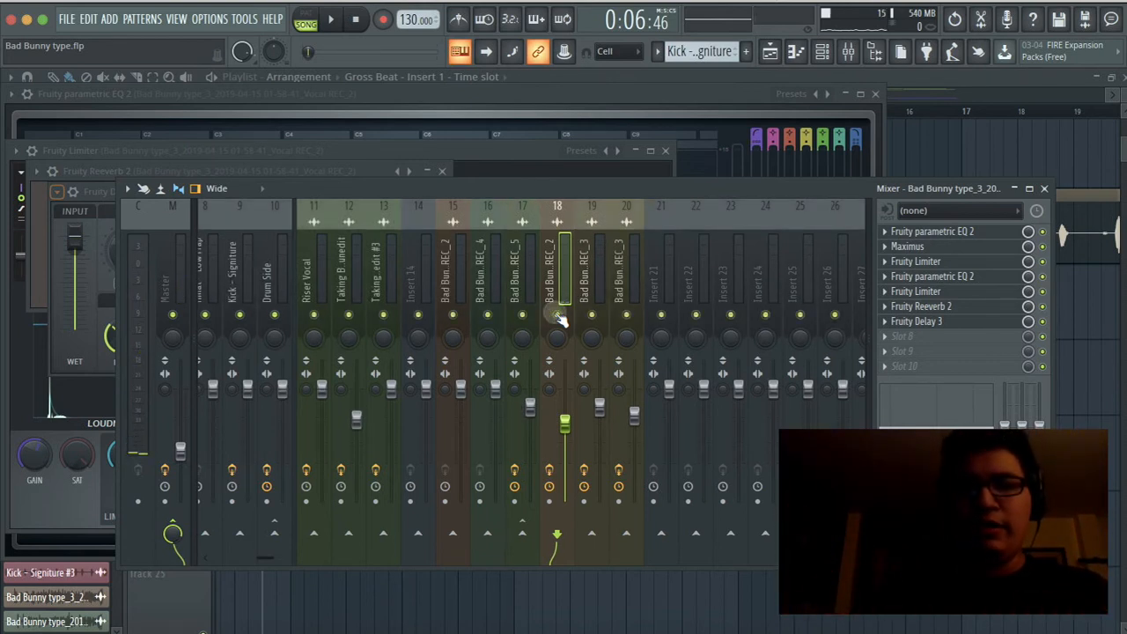
key("space")
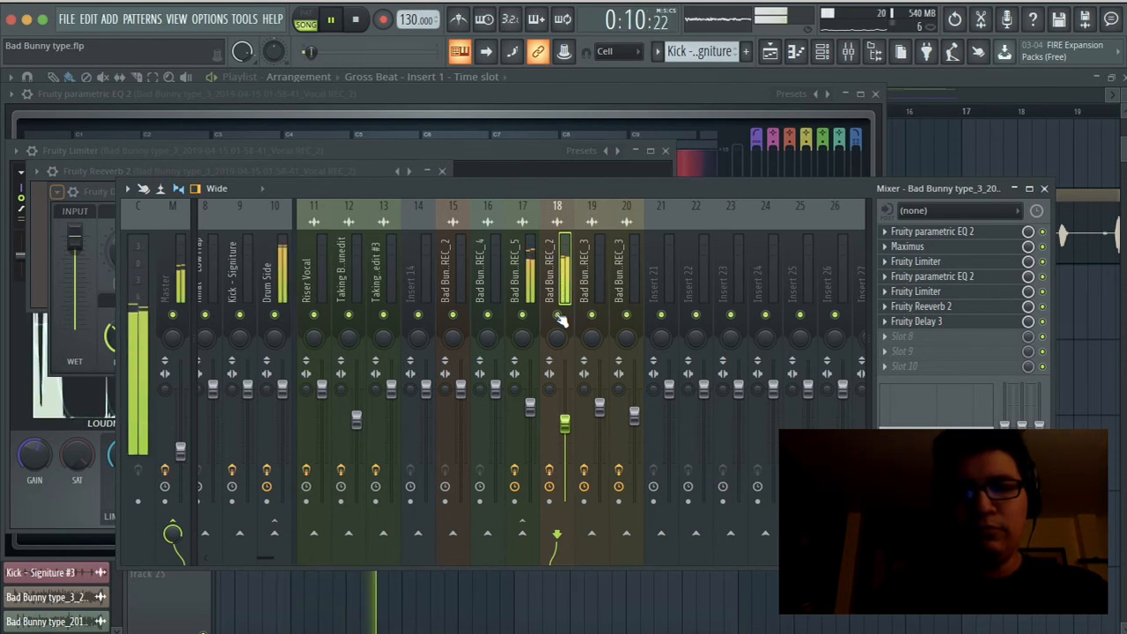
key("space")
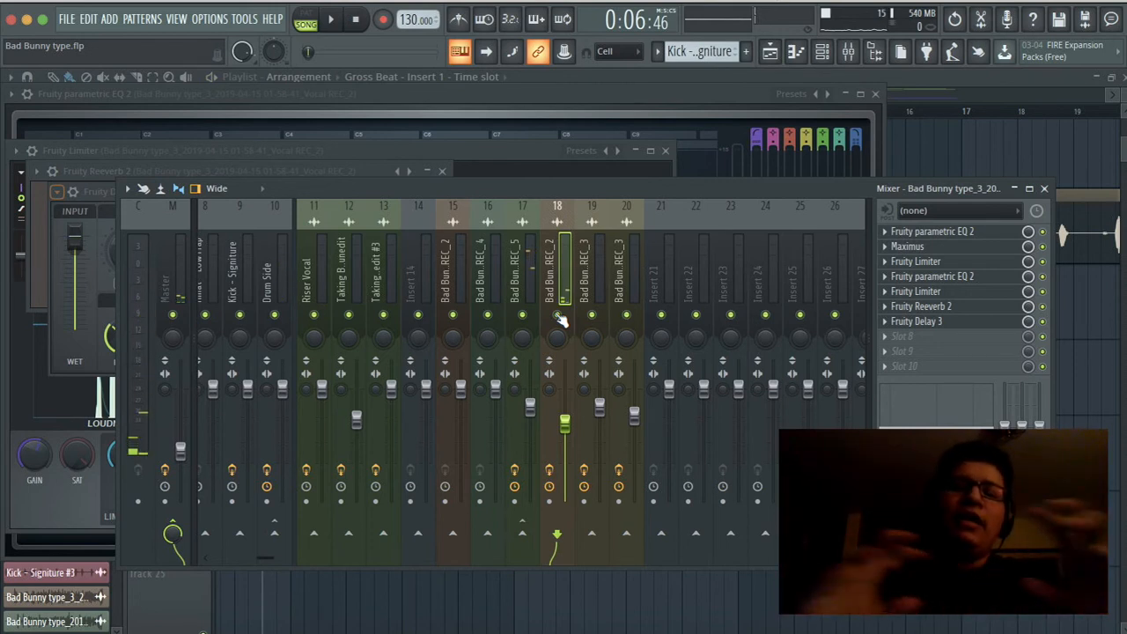
Solo mixer track 18, then mute it, select track 19 and bring the playlist to the front.
right_click(557, 315)
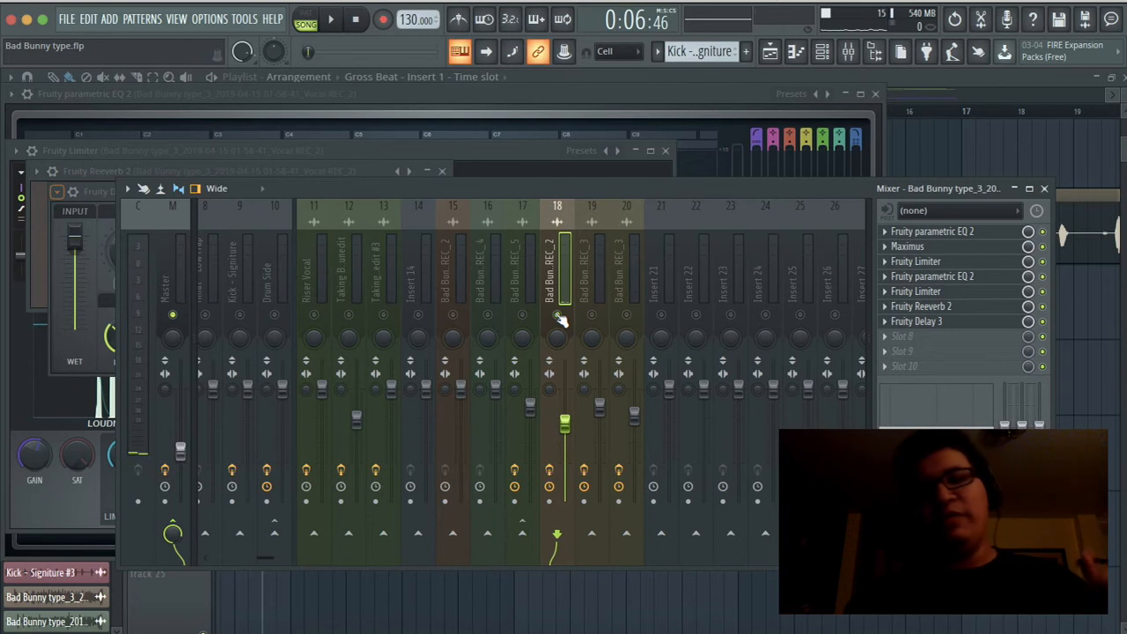
left_click(599, 281)
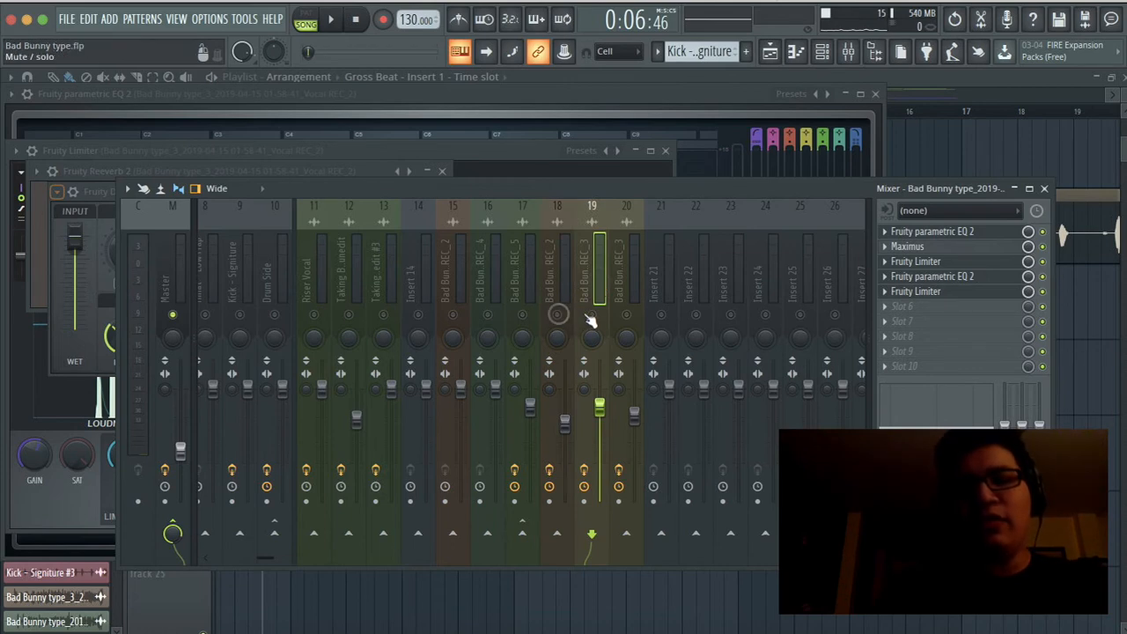
left_click(590, 74)
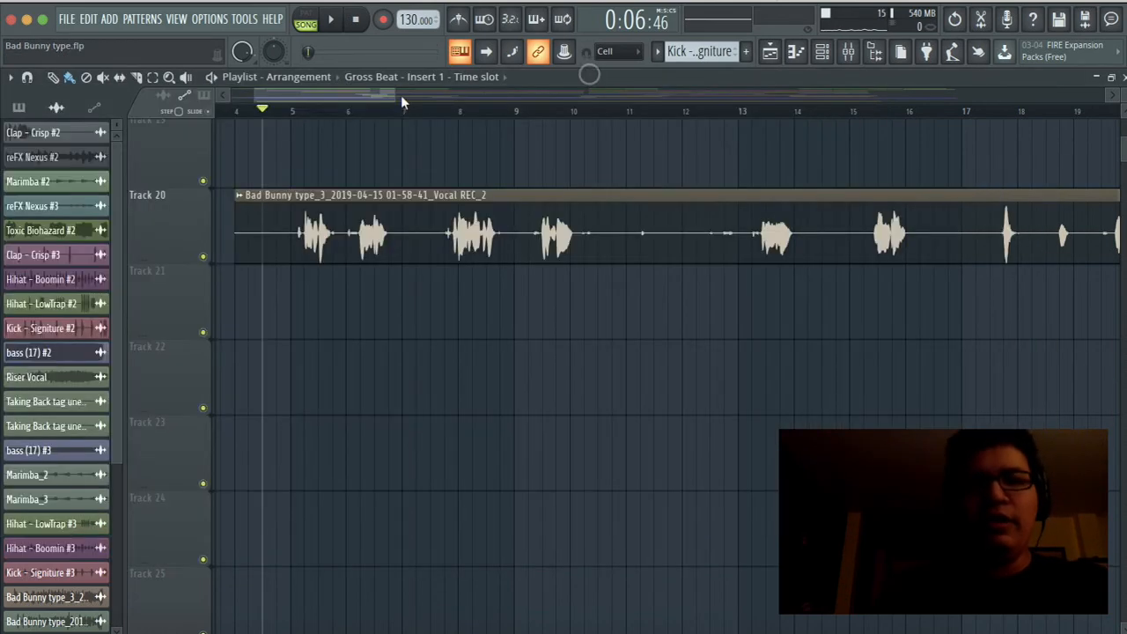
Examine the vocal clips on playlist tracks 12, 13, 14 and 20, then select the 00-40-01 recording on track 12.
left_click_drag(402, 103, 496, 106)
scroll(584, 249, "up", 5)
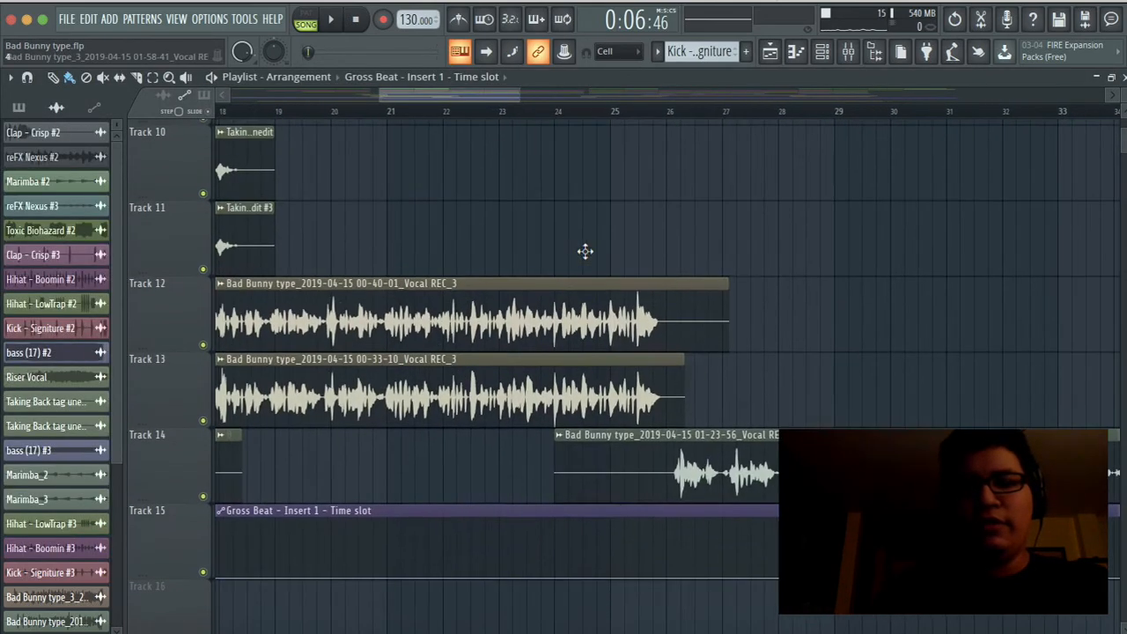
scroll(584, 249, "down", 4)
scroll(584, 249, "left", 3)
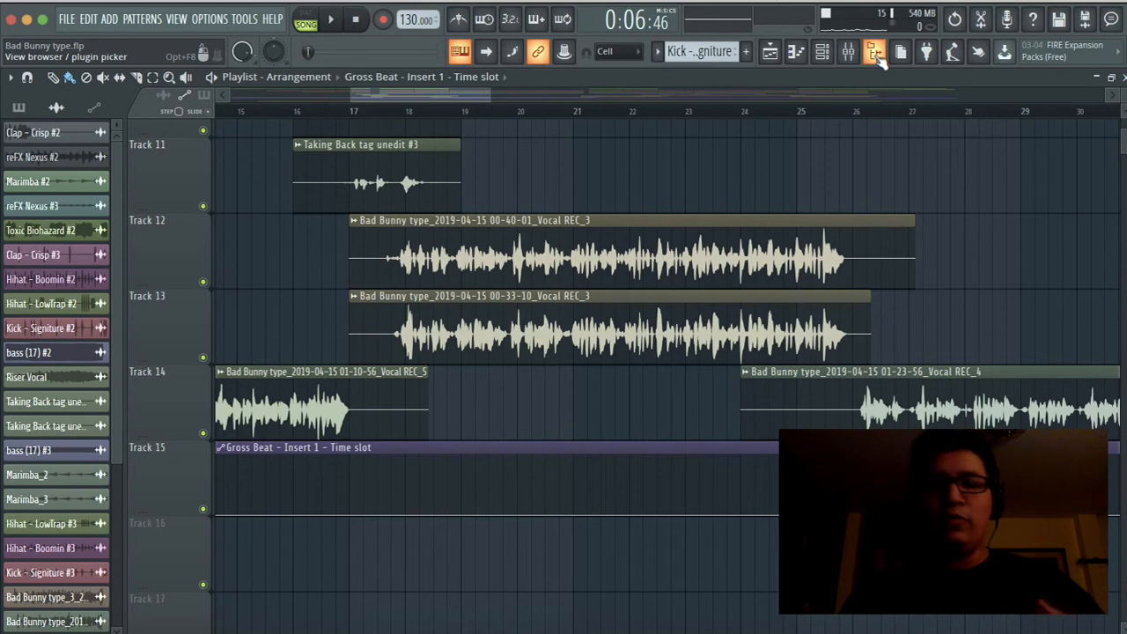
scroll(785, 305, "down", 5)
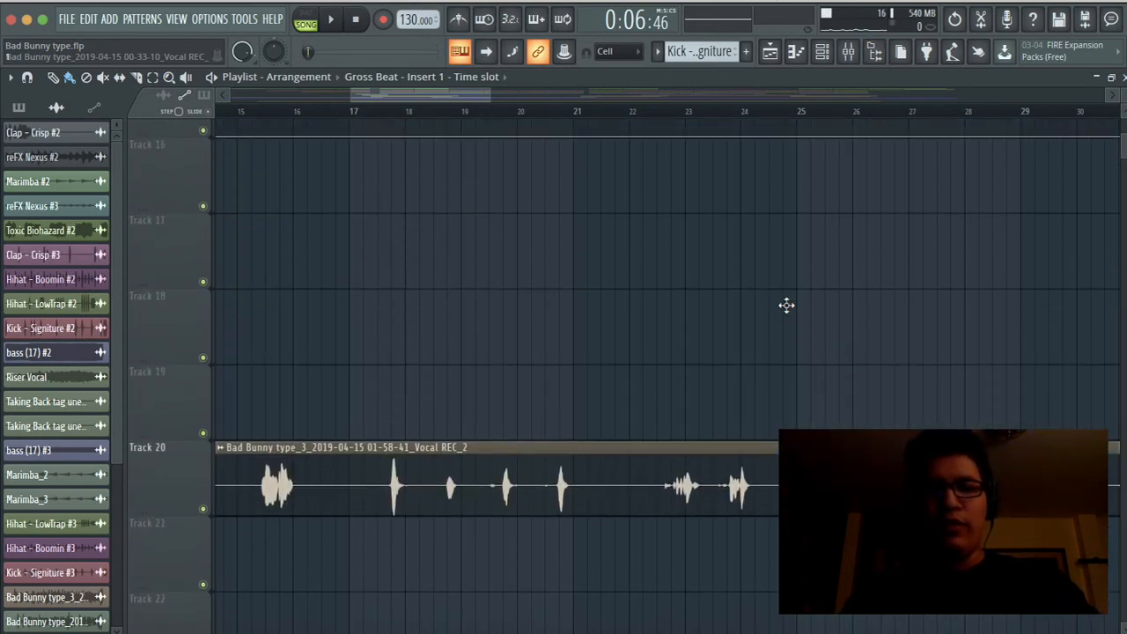
scroll(786, 304, "up", 5)
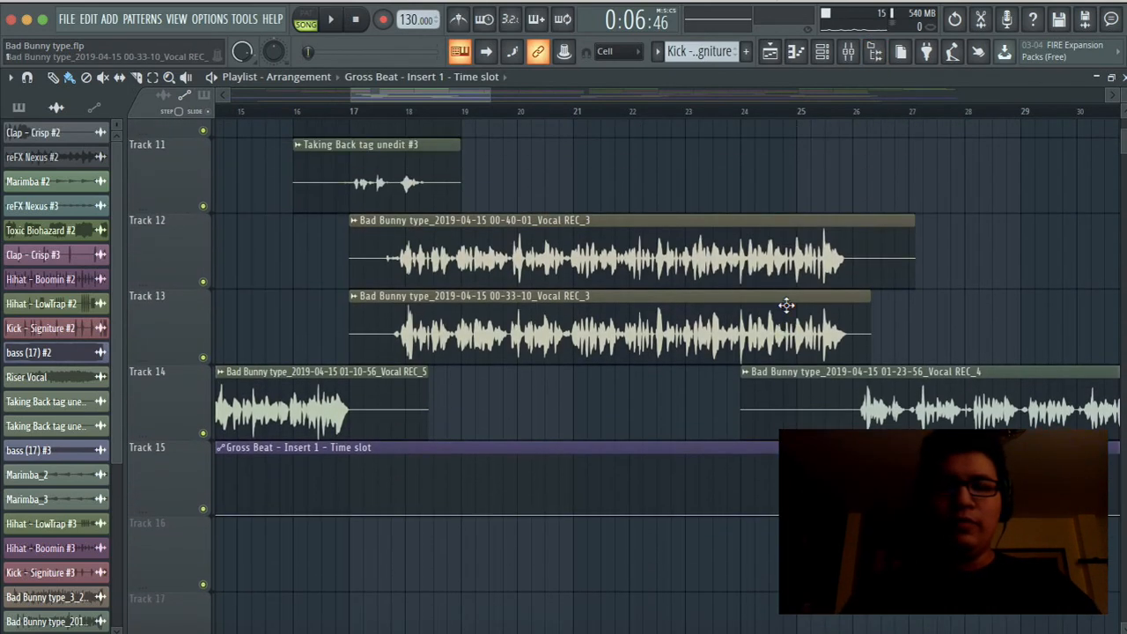
scroll(786, 305, "down", 6)
scroll(786, 305, "up", 1)
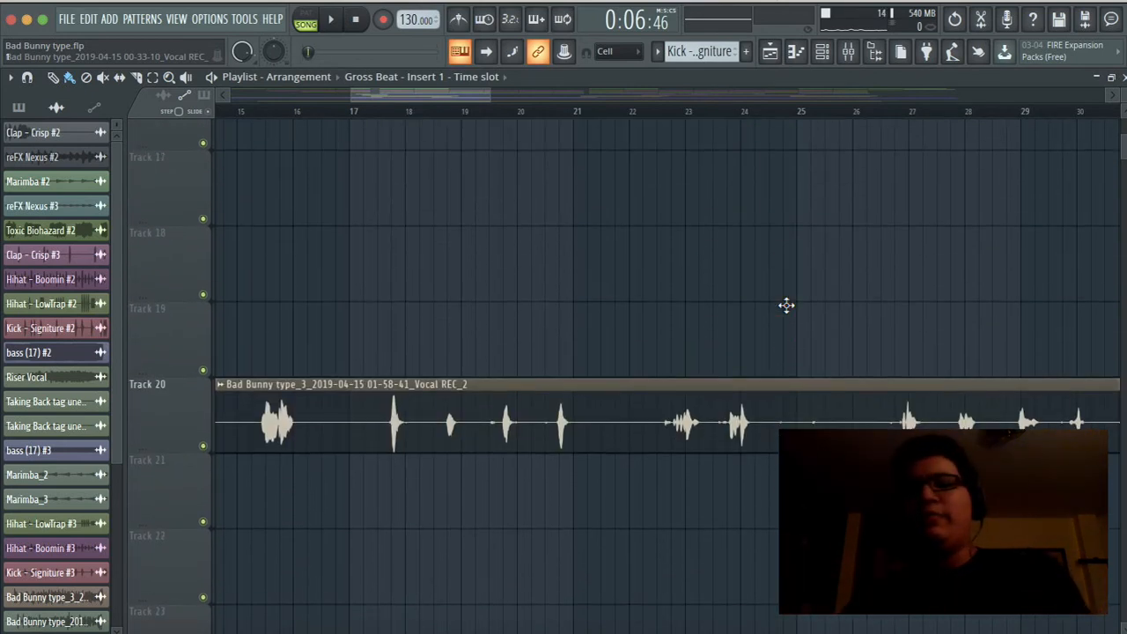
scroll(786, 304, "up", 8)
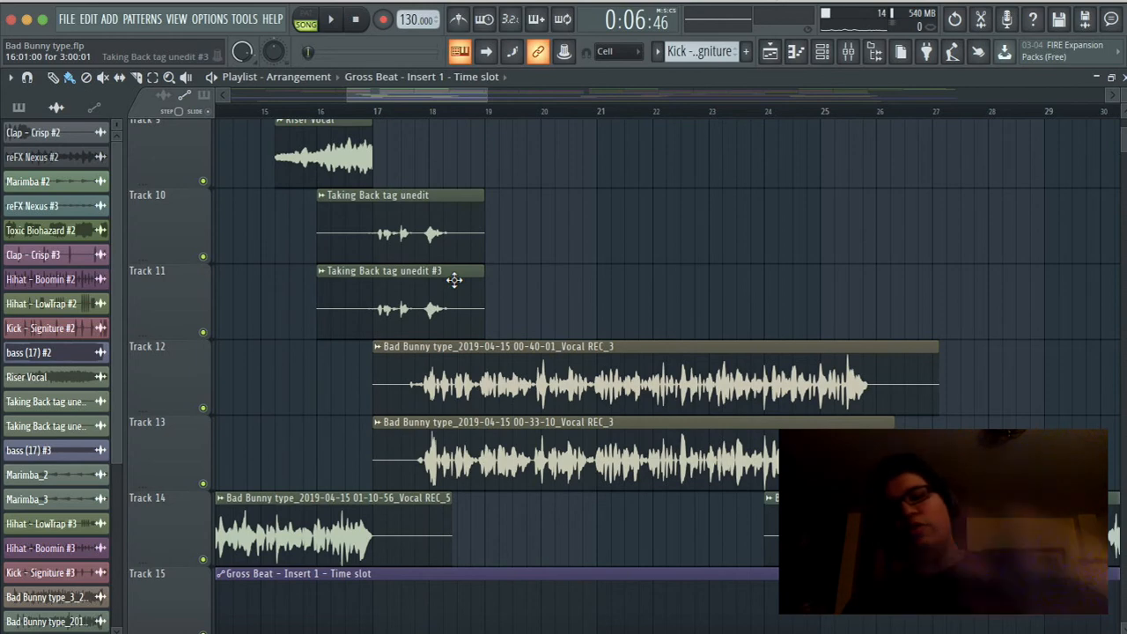
scroll(568, 387, "down", 3)
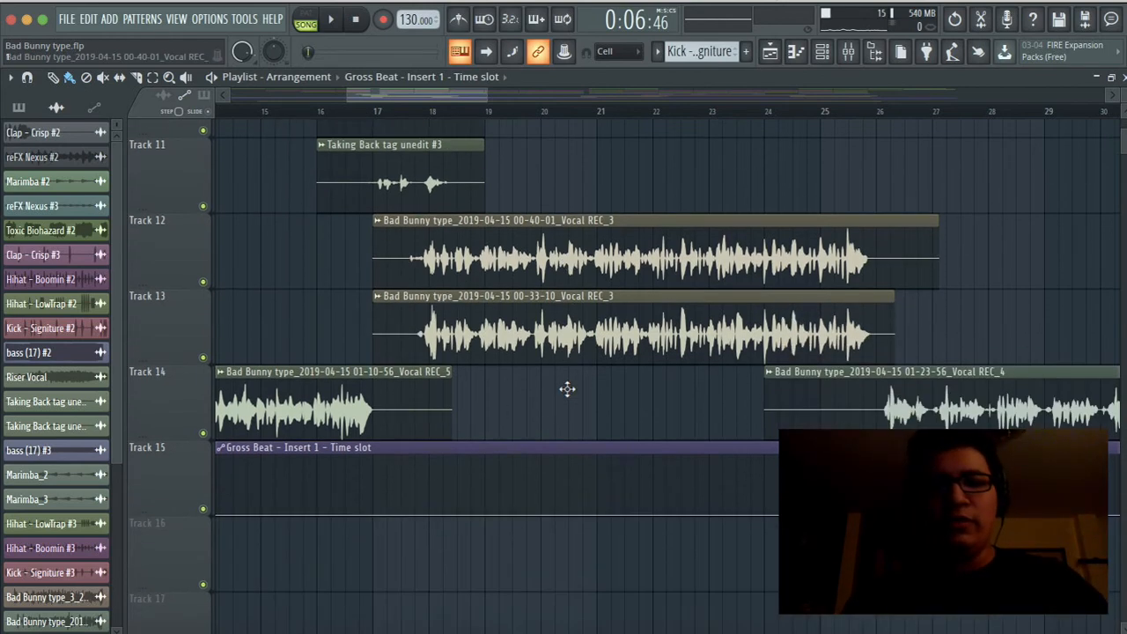
left_click(568, 278)
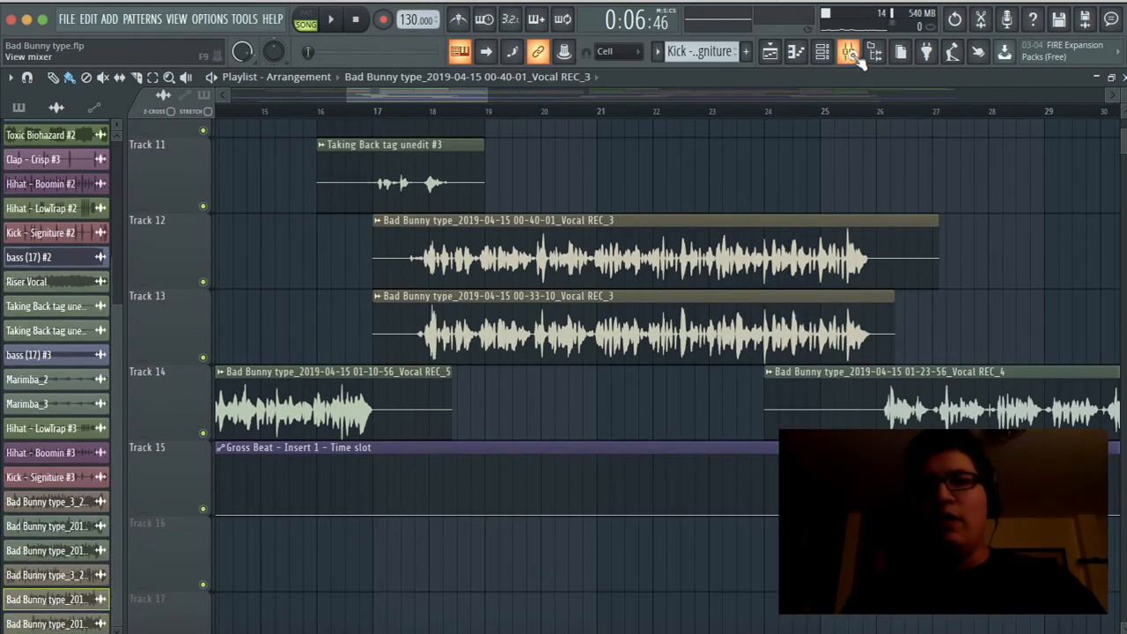
Open the effects on mixer track 19 one after another: Fruity parametric EQ 2, Maximus, Fruity Limiter, the second EQ and the second limiter.
left_click(861, 56)
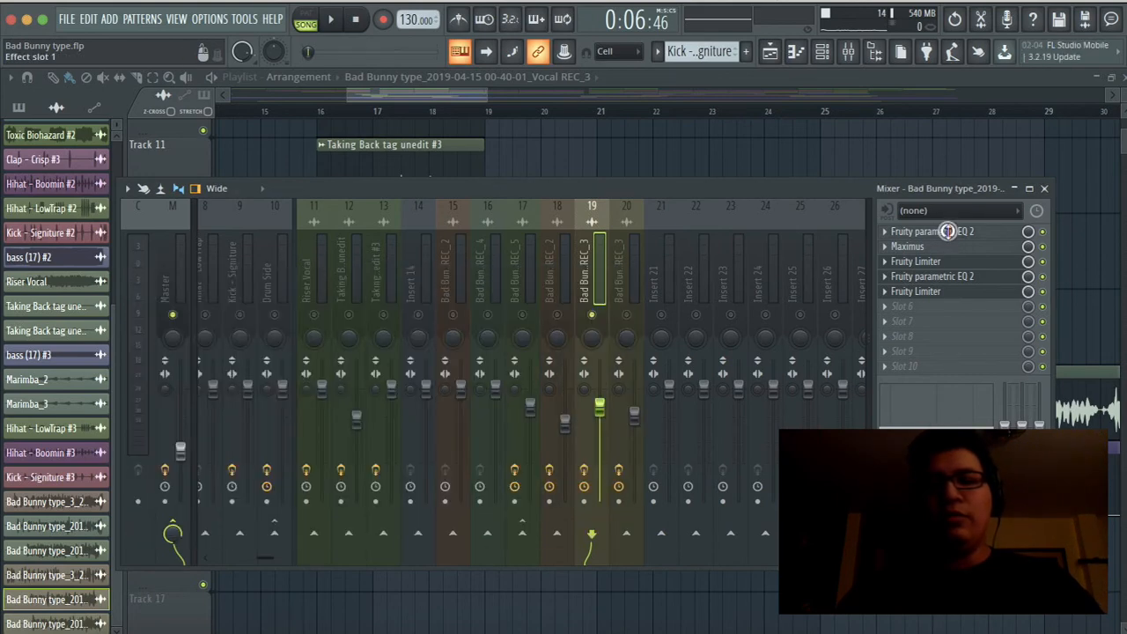
left_click(949, 235)
left_click(955, 251)
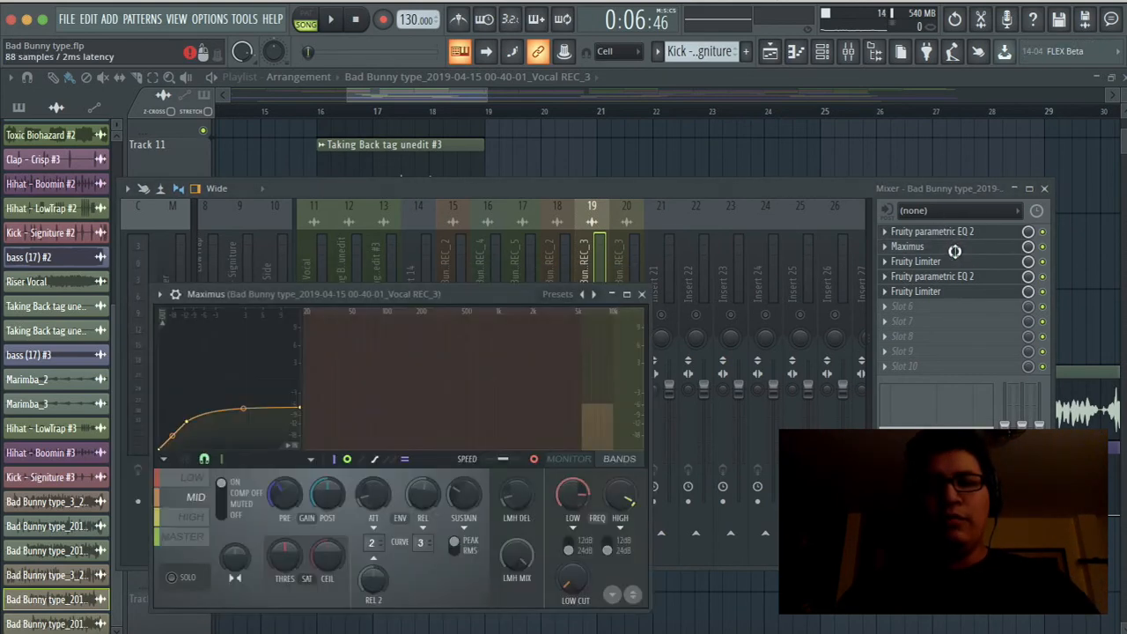
left_click(960, 263)
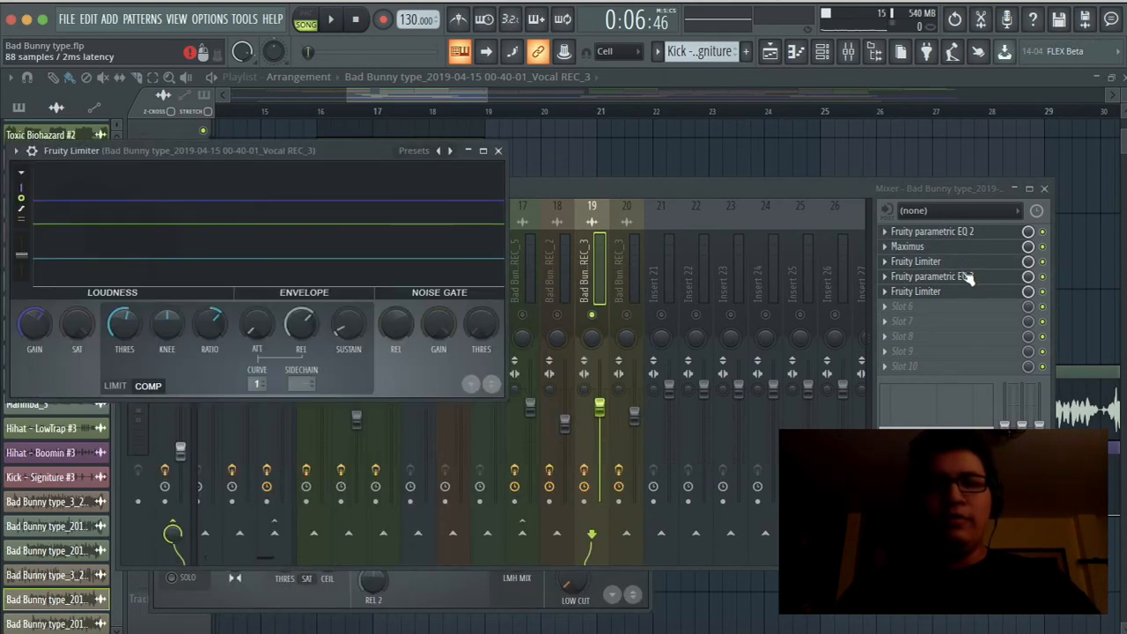
left_click(960, 278)
left_click(958, 292)
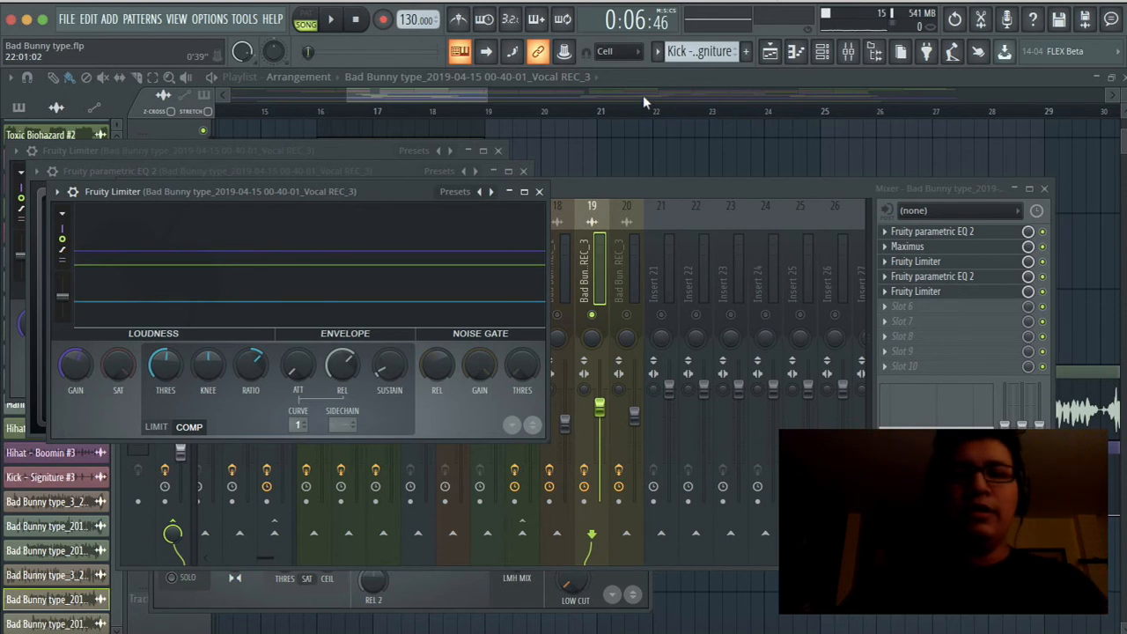
Select and unmute mixer track 20, then play tracks 19 and 20 together from bar 17 of the playlist.
left_click(630, 274)
left_click(628, 312)
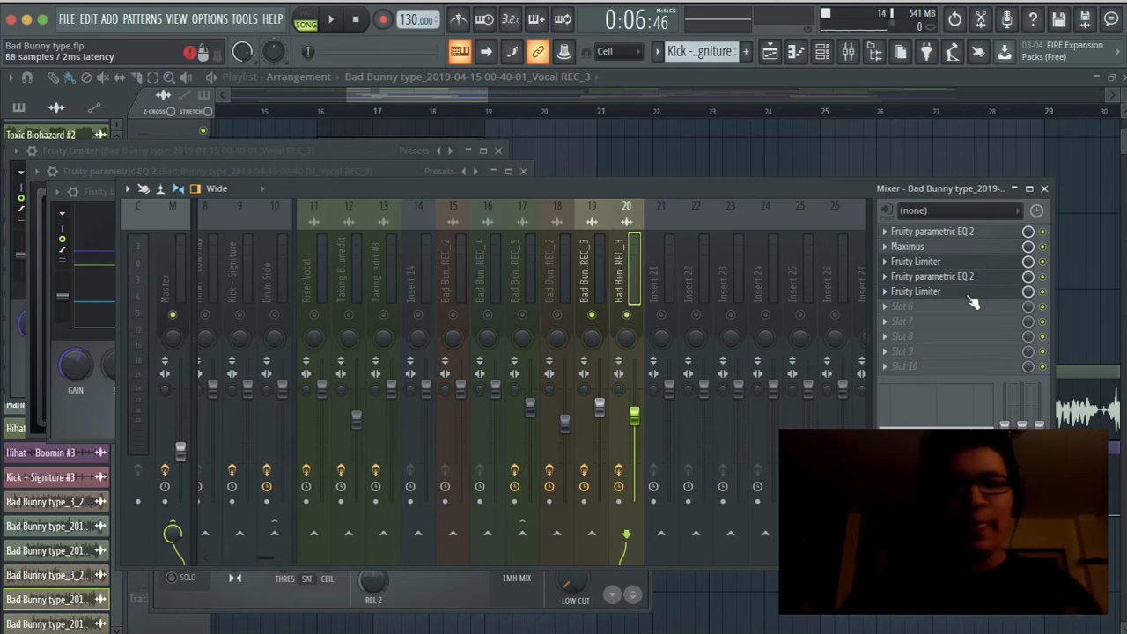
left_click(627, 81)
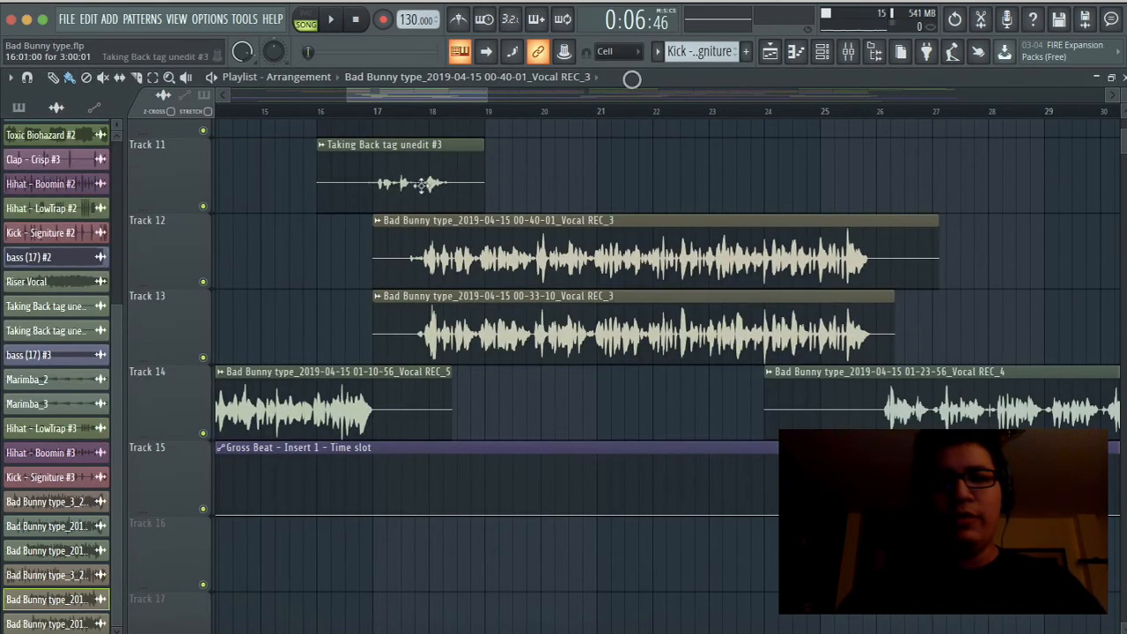
left_click(381, 113)
key("space")
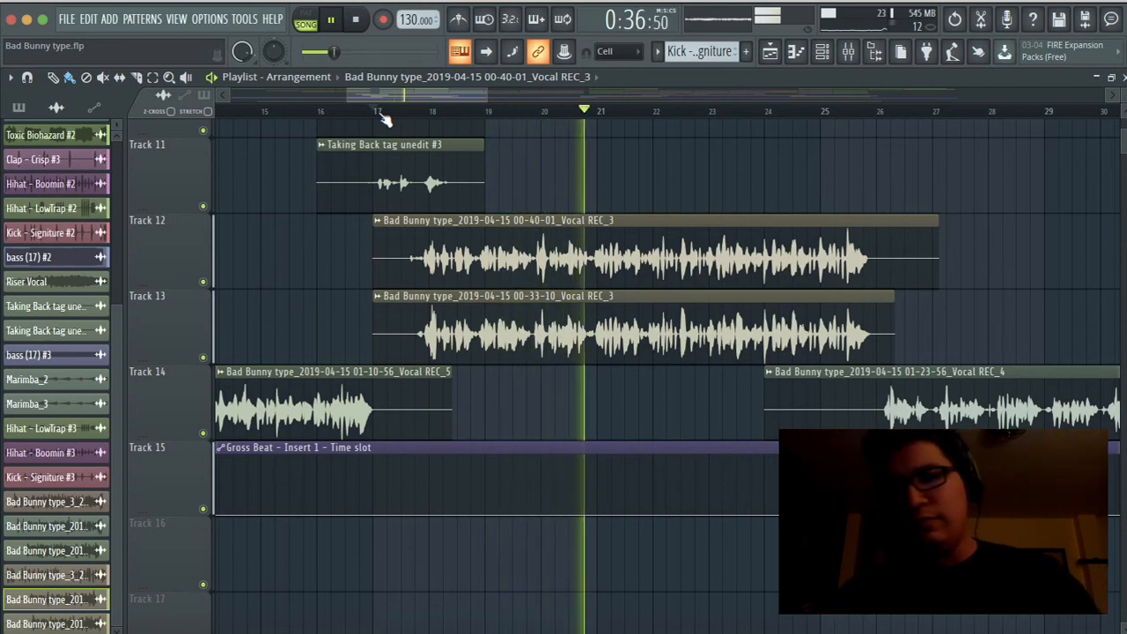
key("space")
Open the first Fruity parametric EQ 2 on mixer track 20, then the one on track 19.
key("F9")
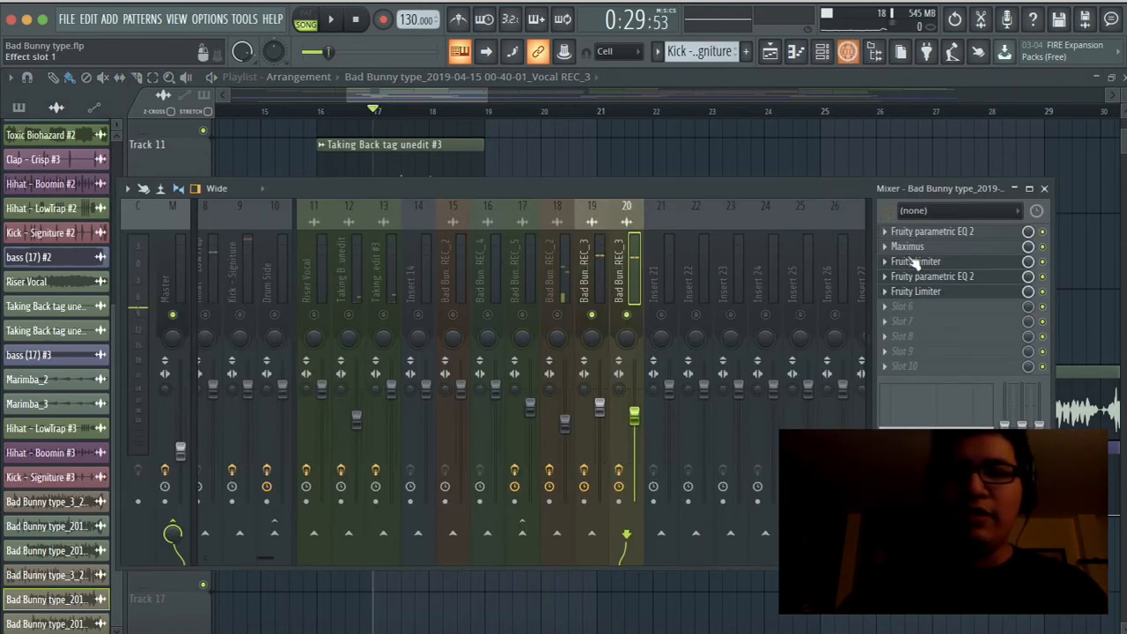
left_click(920, 231)
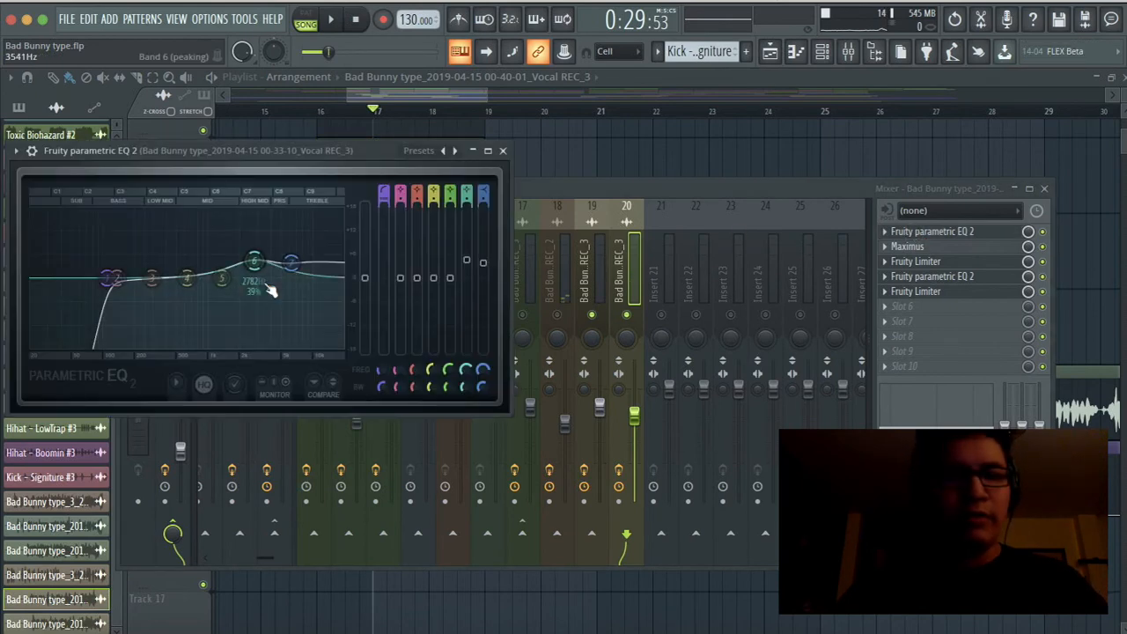
left_click(592, 272)
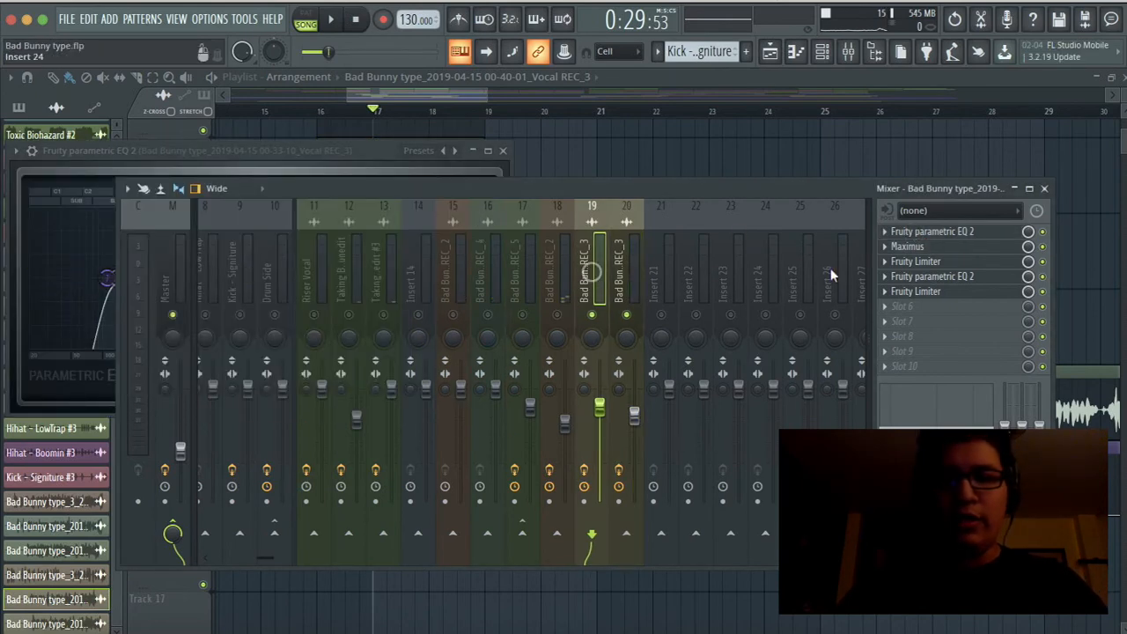
left_click(943, 230)
Enlarge both Fruity parametric EQ 2 windows and arrange them side by side to compare the curves of tracks 20 and 19.
left_click(226, 150)
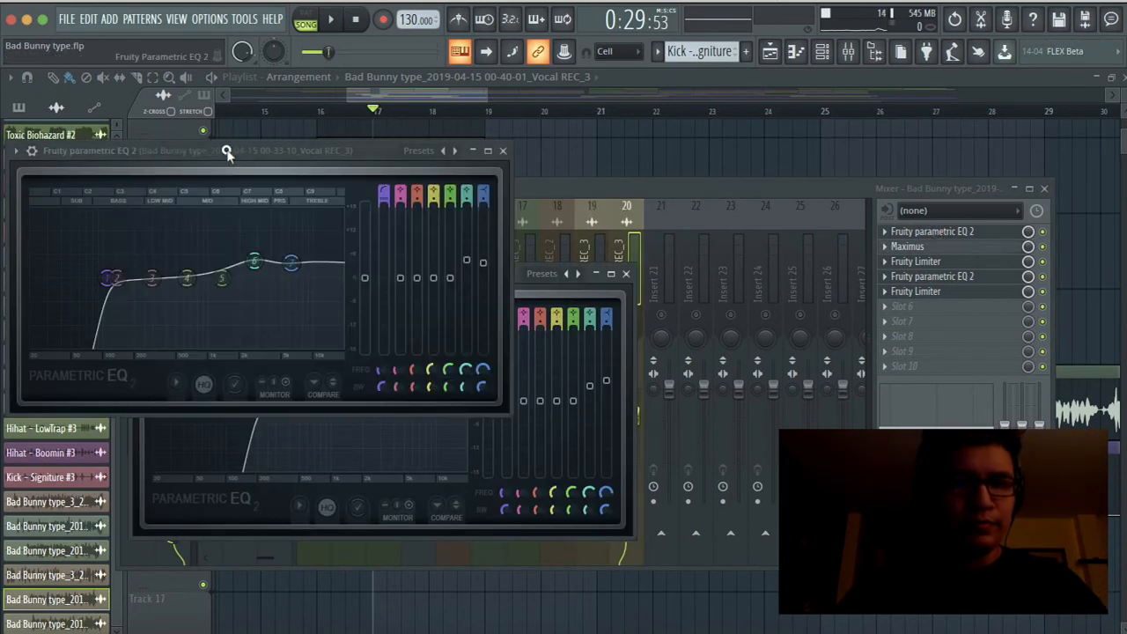
left_click_drag(226, 150, 207, 67)
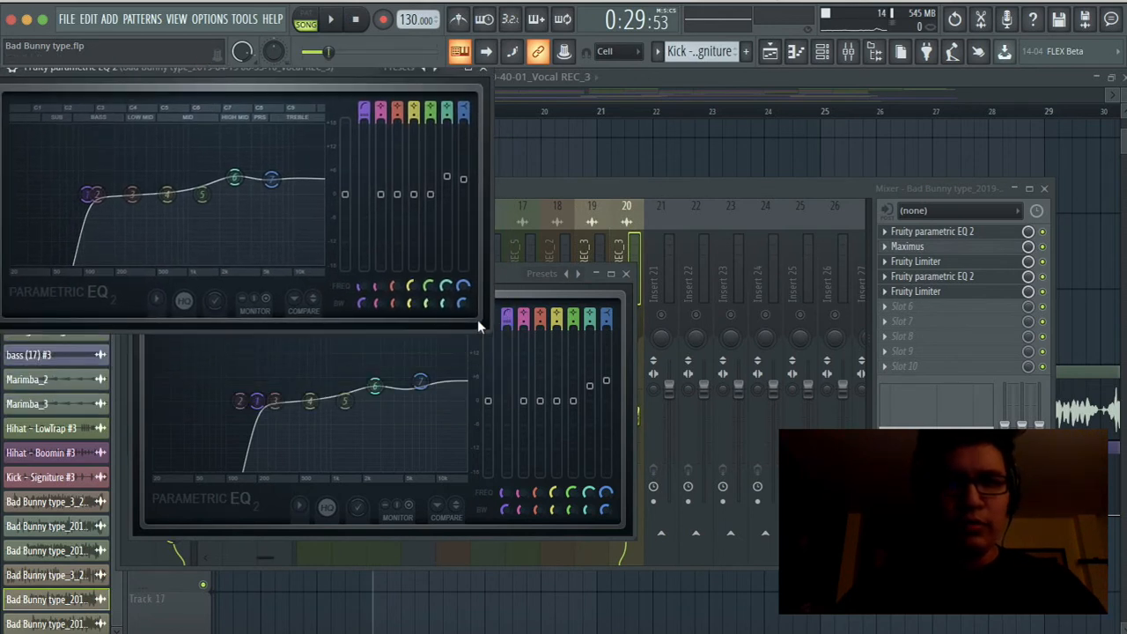
left_click_drag(490, 331, 552, 509)
left_click(626, 470)
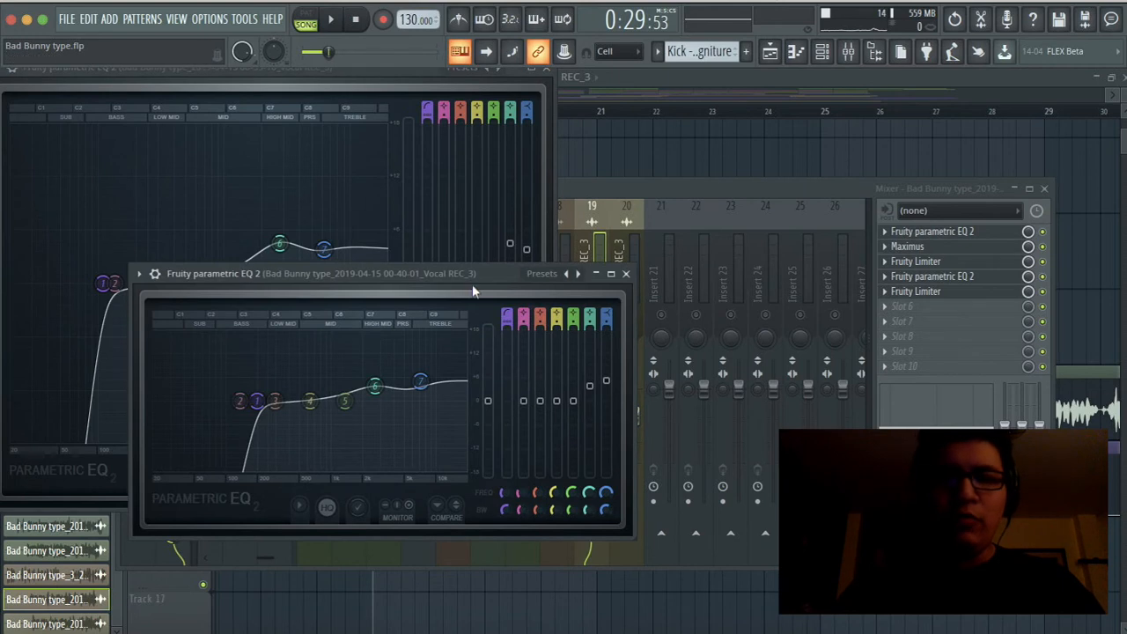
left_click_drag(473, 274, 800, 115)
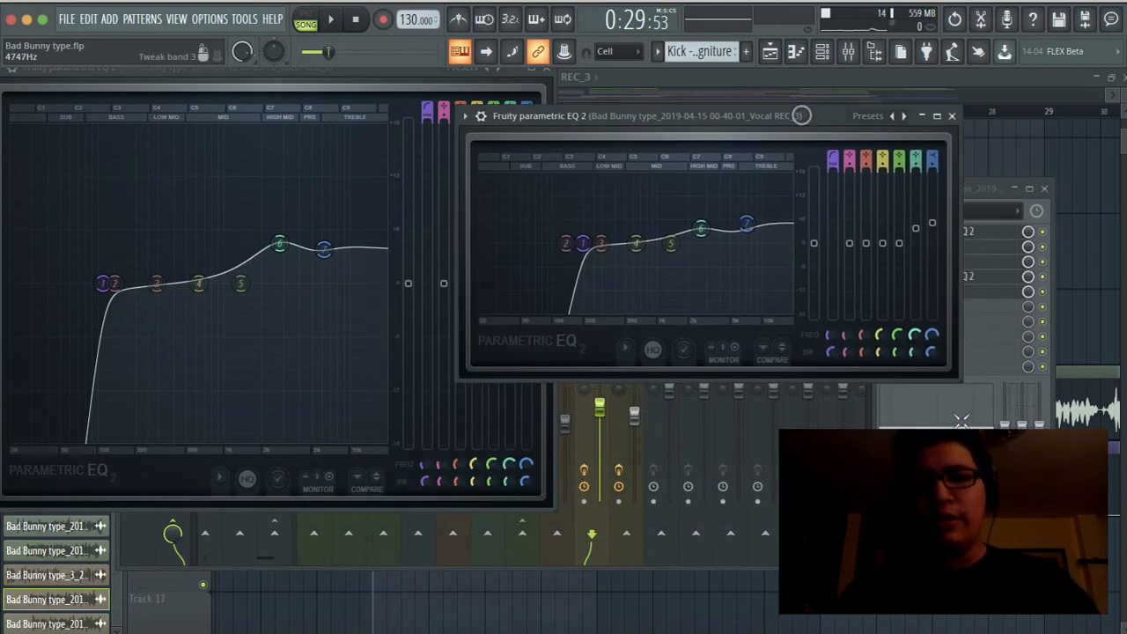
left_click_drag(962, 384, 1116, 583)
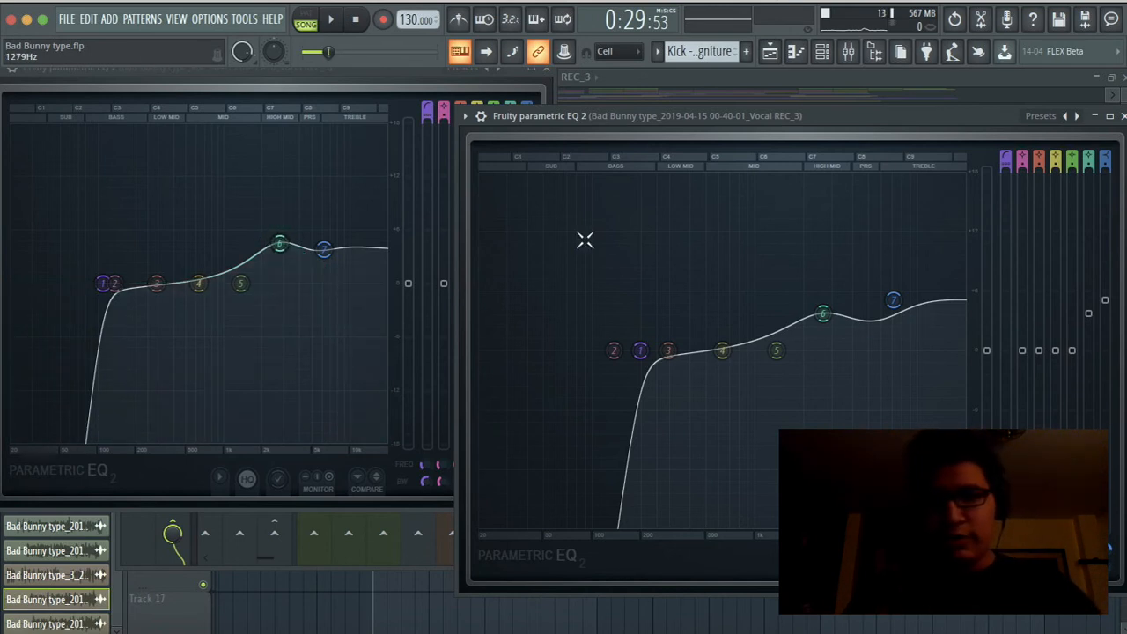
left_click_drag(352, 79, 348, 110)
left_click(613, 118)
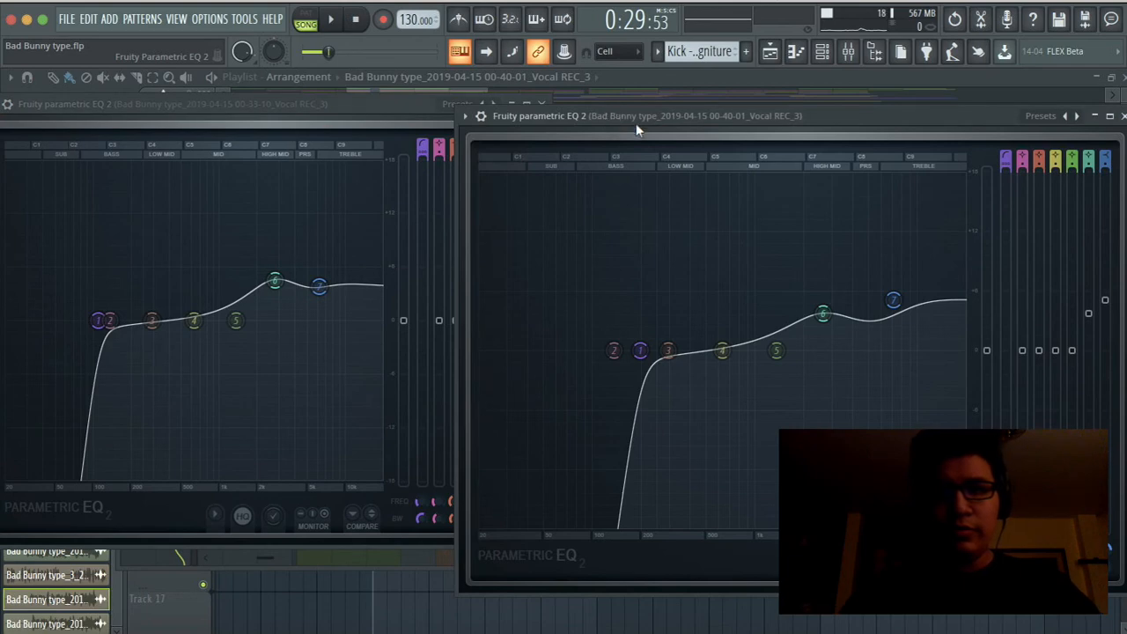
Close the Fruity parametric EQ 2 windows of tracks 19 and 20, then select track 20 in the mixer.
left_click(357, 104)
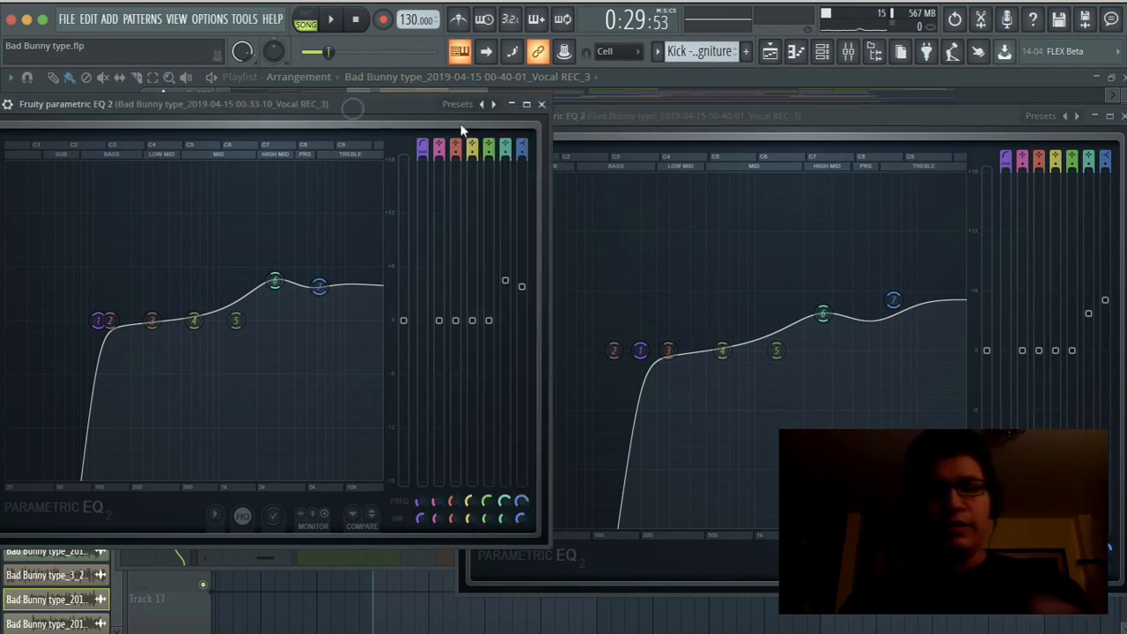
left_click(541, 105)
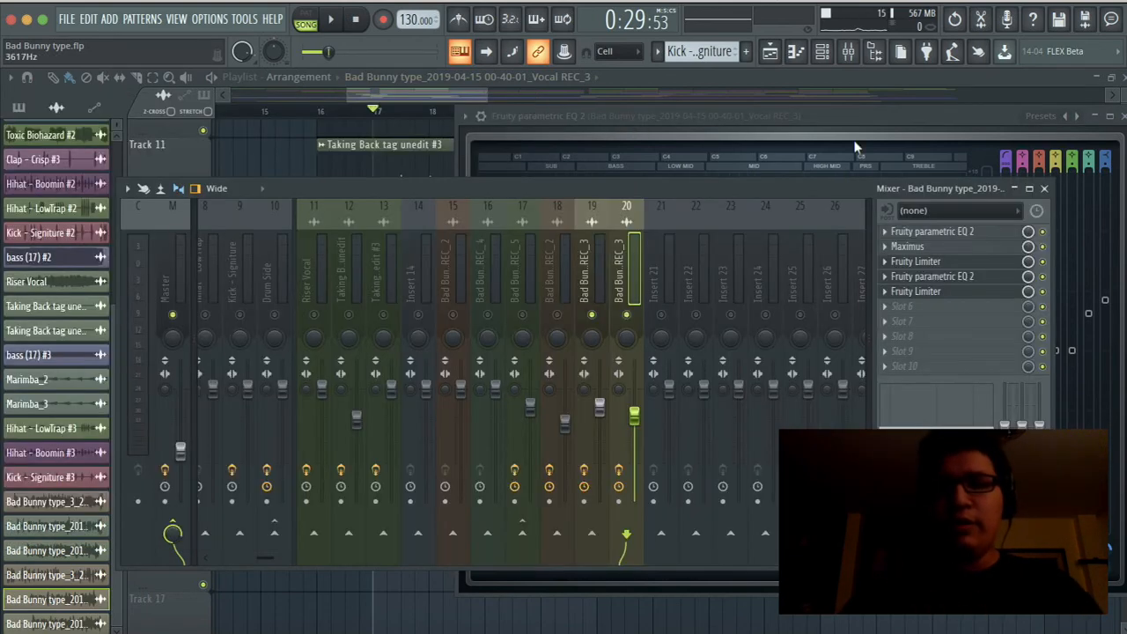
left_click_drag(886, 120, 770, 101)
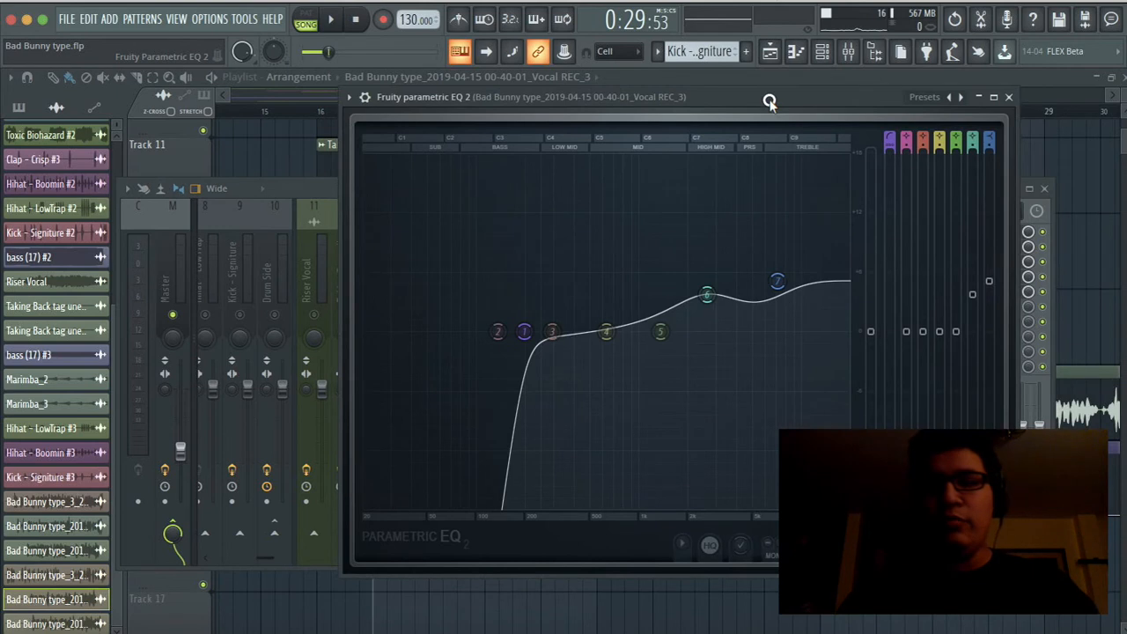
left_click(1010, 98)
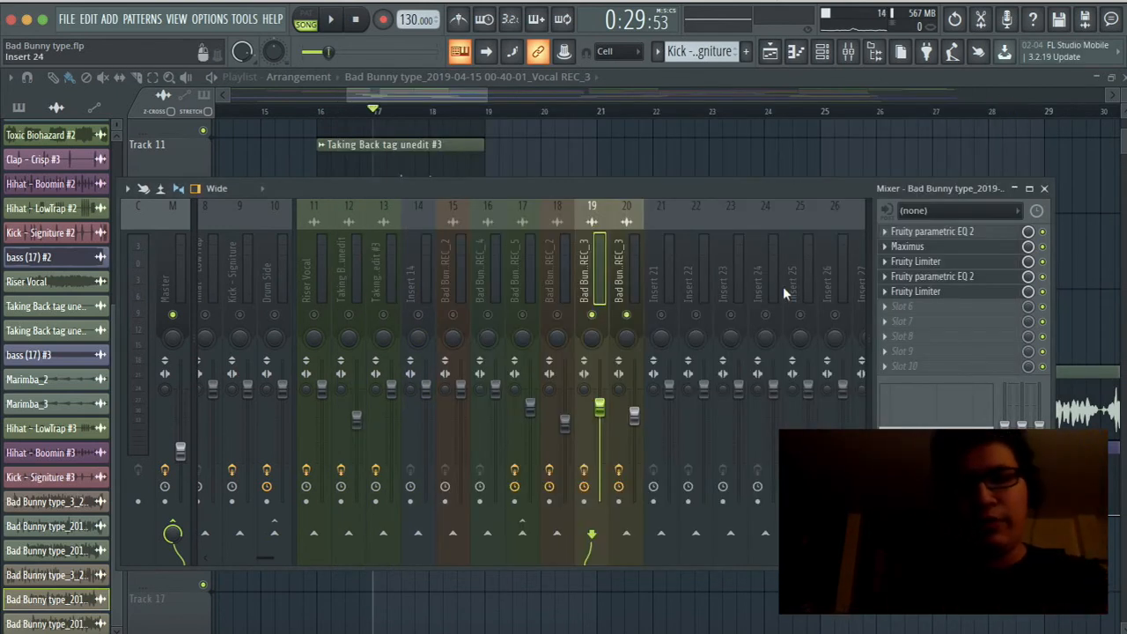
left_click(620, 280)
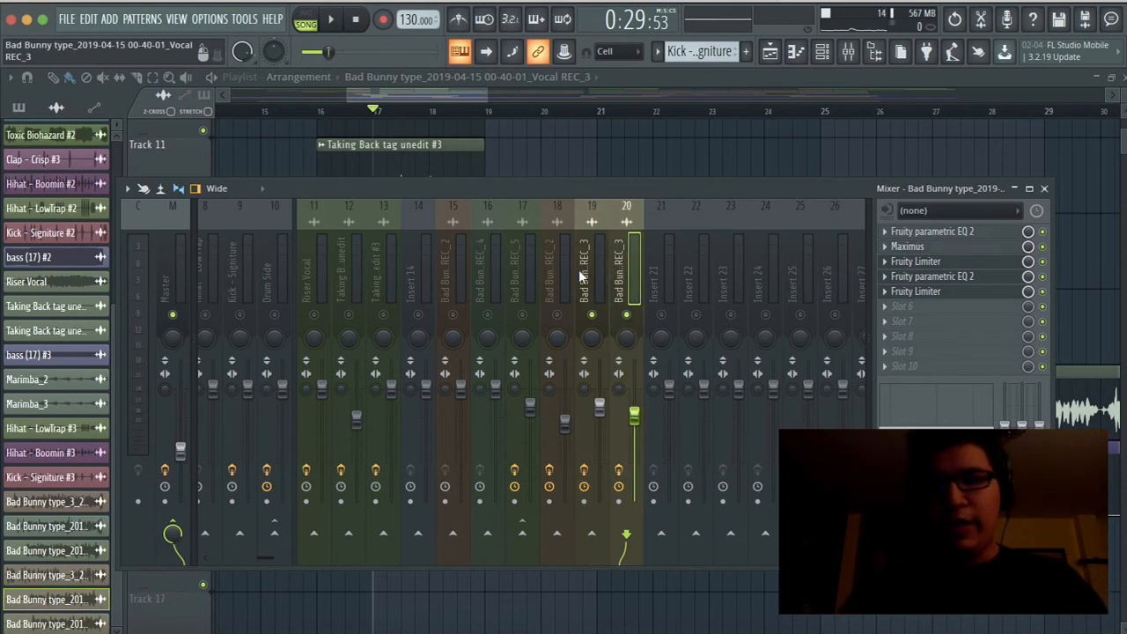
Play tracks 19 and 20 from bar 17 of the playlist and find the vocal clip on playlist track 20.
left_click(632, 81)
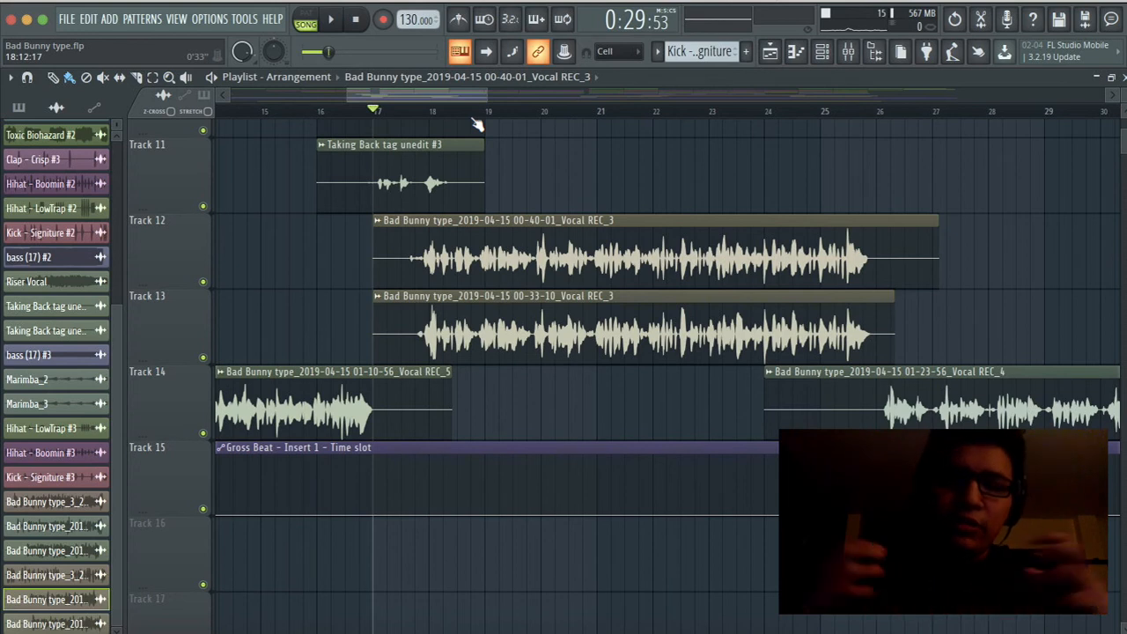
key("space")
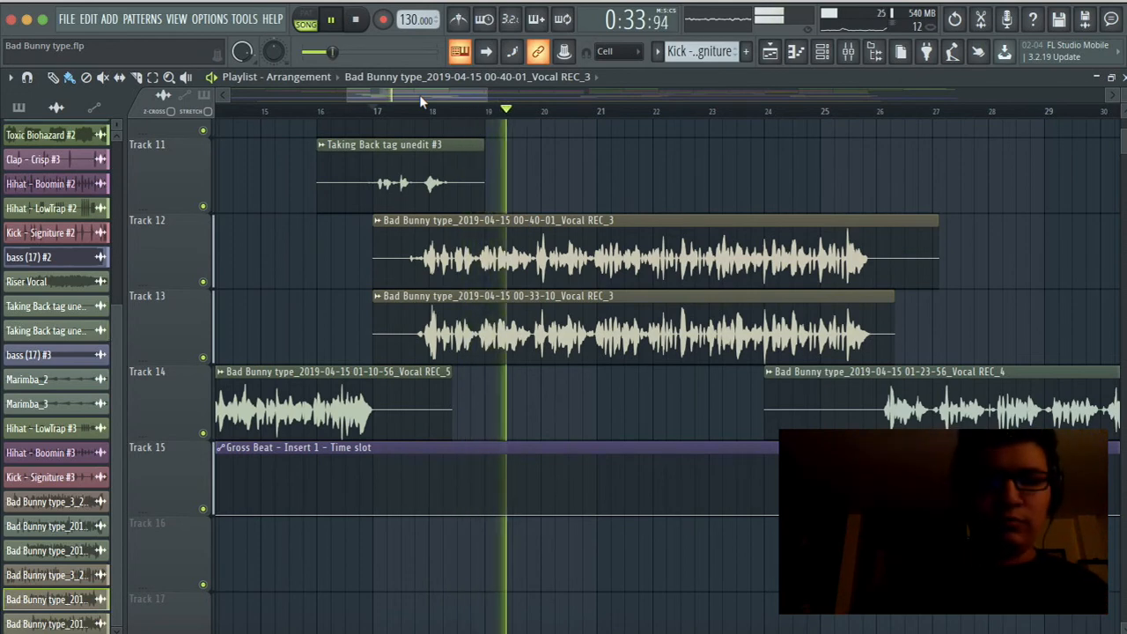
scroll(542, 435, "down", 3)
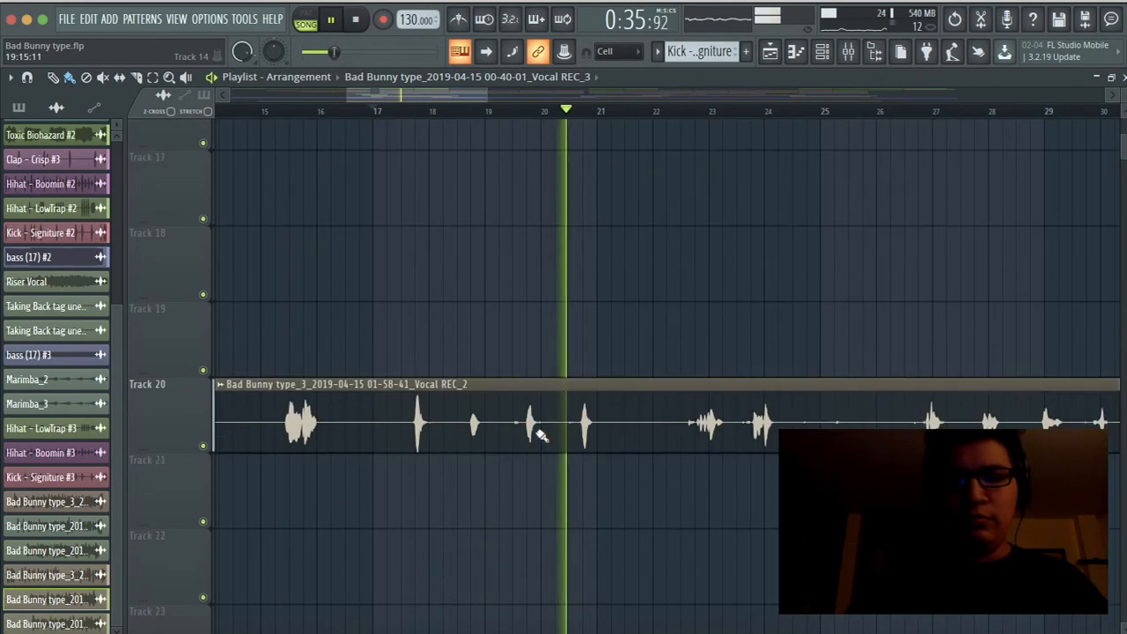
key("space")
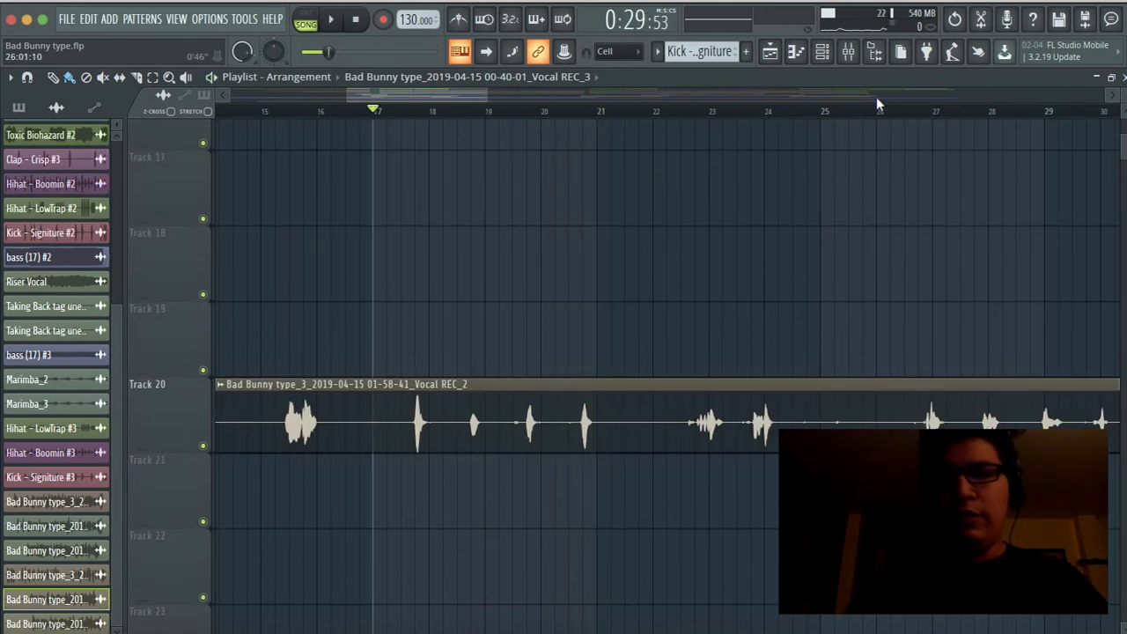
Unmute mixer track 18 and play it together with tracks 19 and 20 from bar 17.
left_click(848, 51)
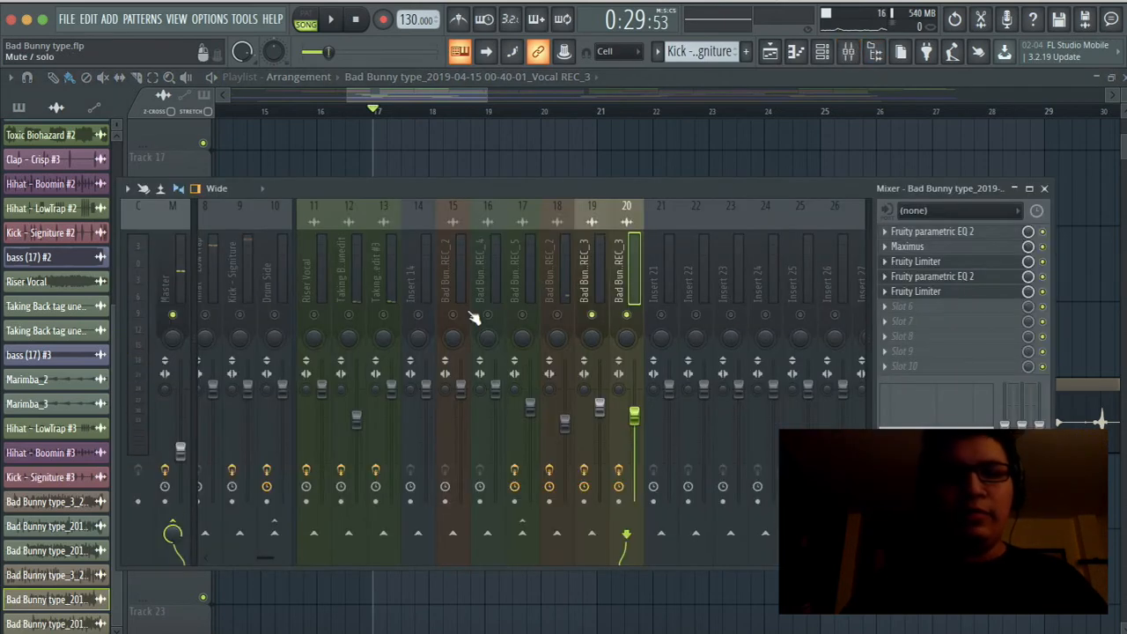
left_click(563, 78)
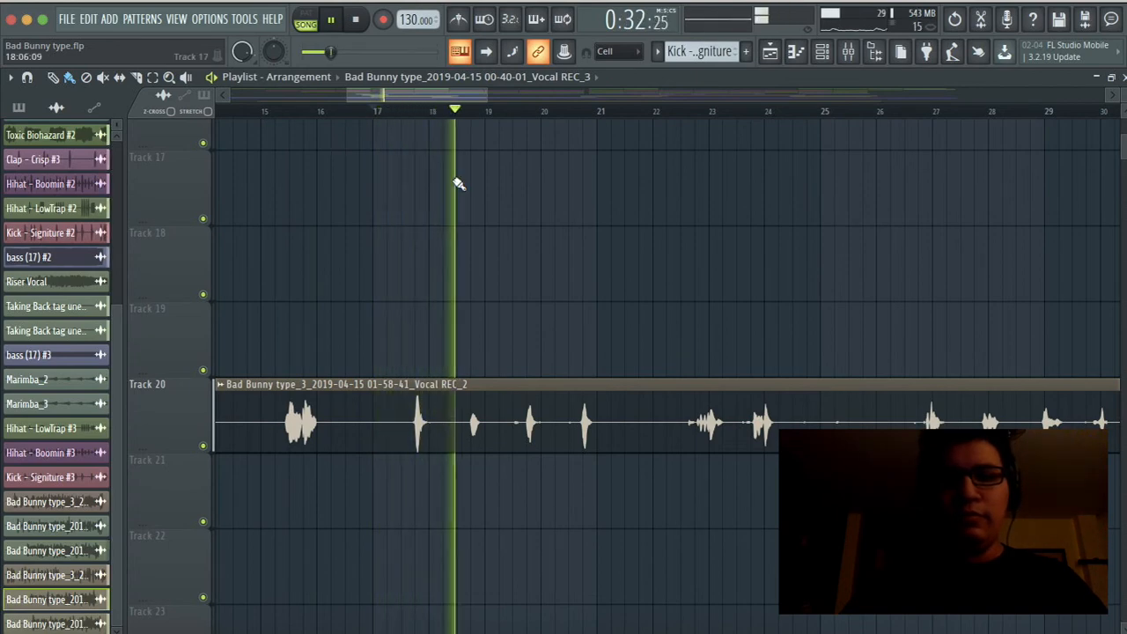
scroll(459, 186, "up", 4)
scroll(459, 186, "up", 2)
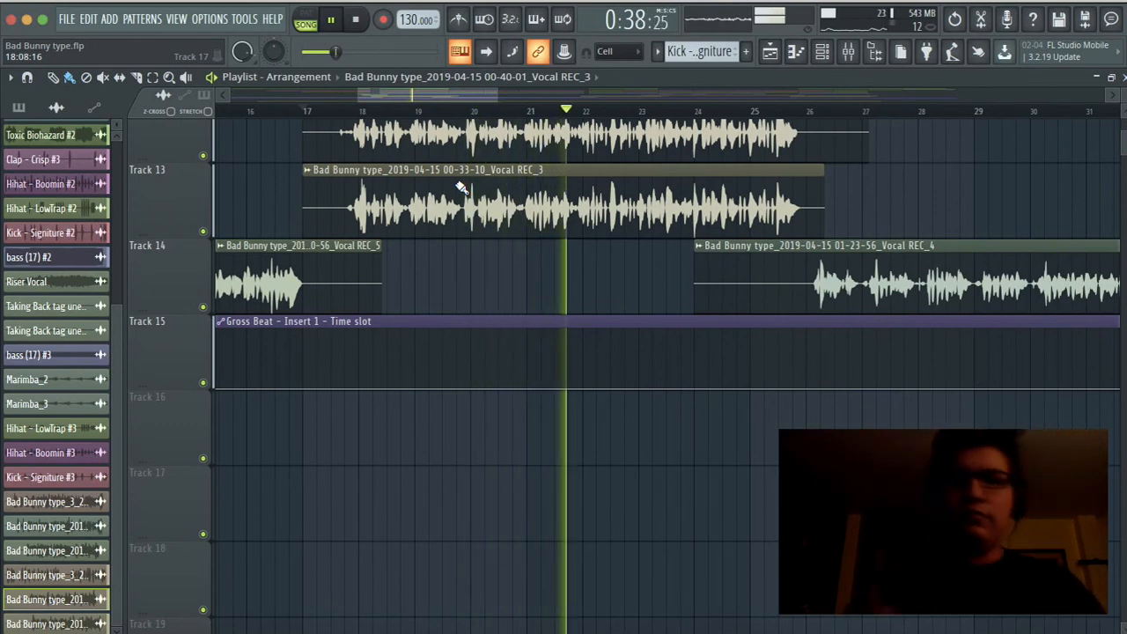
key("space")
Play the three vocal tracks from shortly after bar 22 to hear the ad-libs on playlist track 20.
scroll(633, 411, "down", 6)
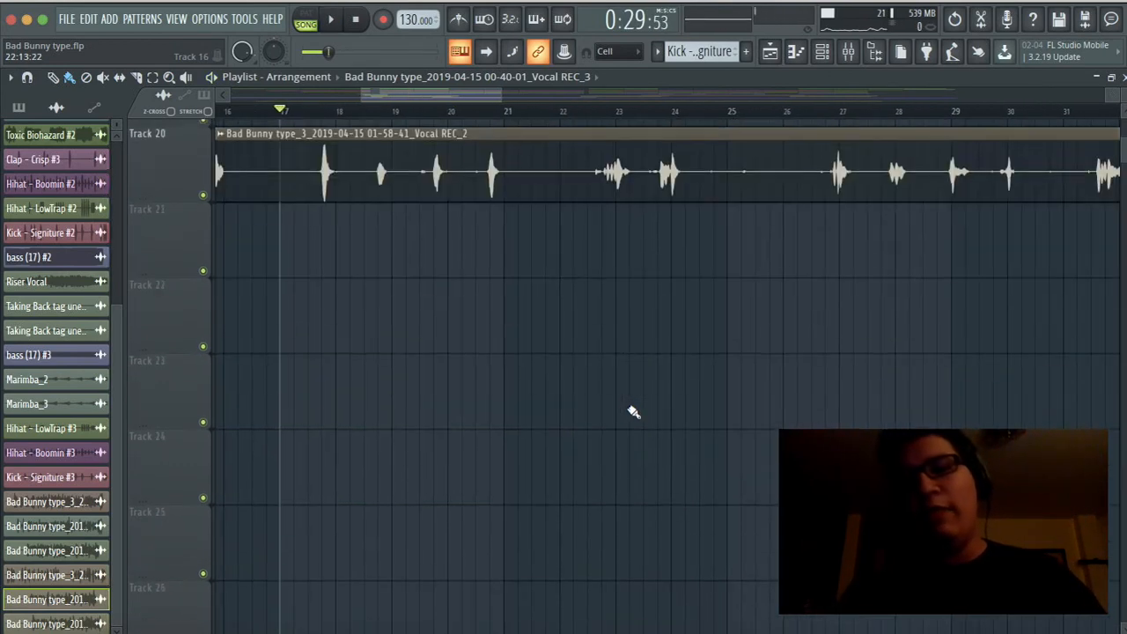
scroll(633, 412, "up", 4)
scroll(633, 411, "left", 1)
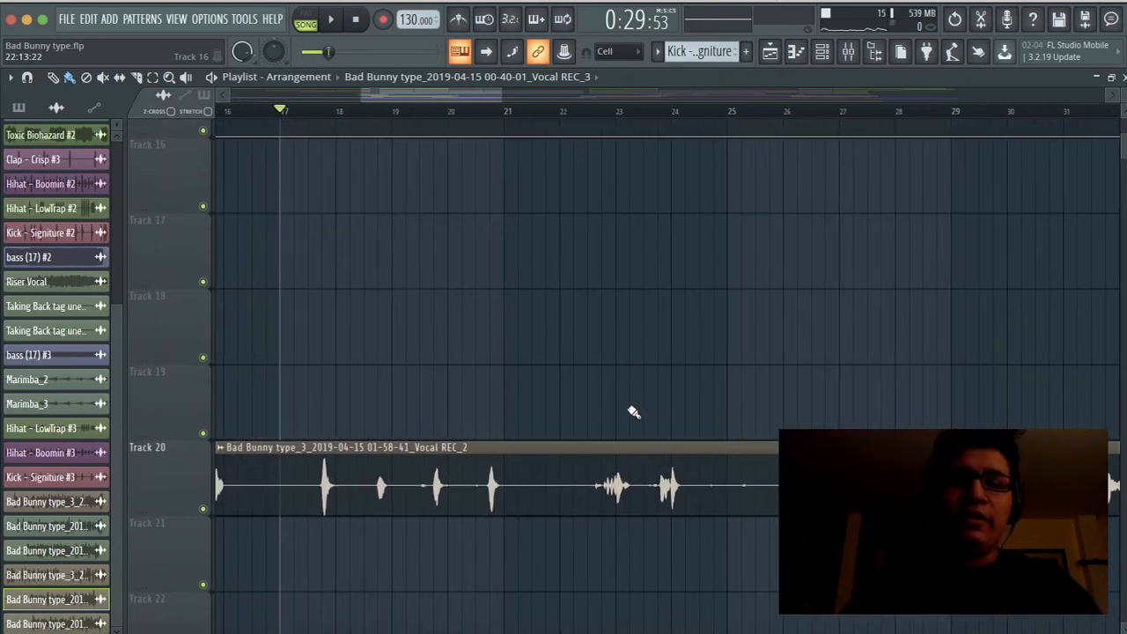
left_click(620, 112)
key("space")
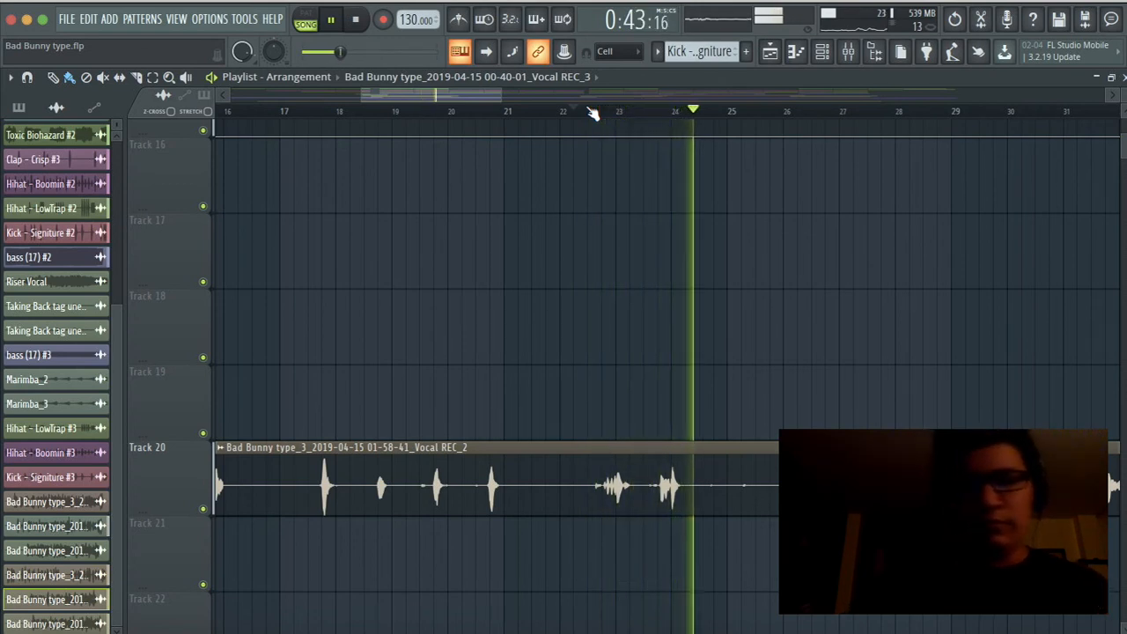
key("space")
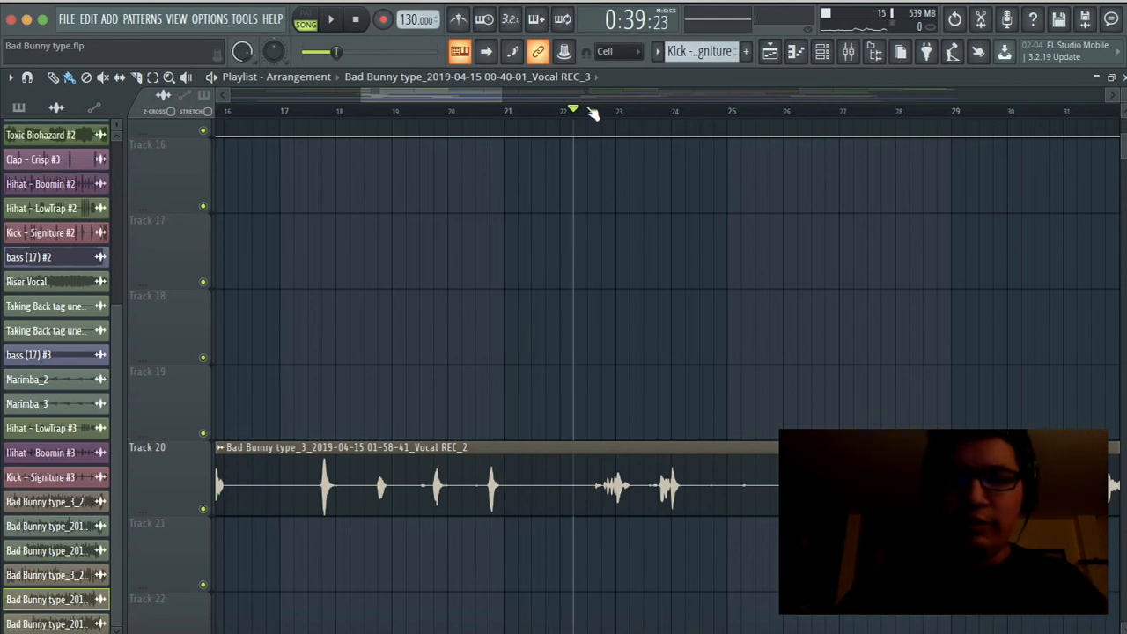
Unmute all mixer tracks and disable the effect slots on vocal tracks 17 to 20.
left_click(848, 53)
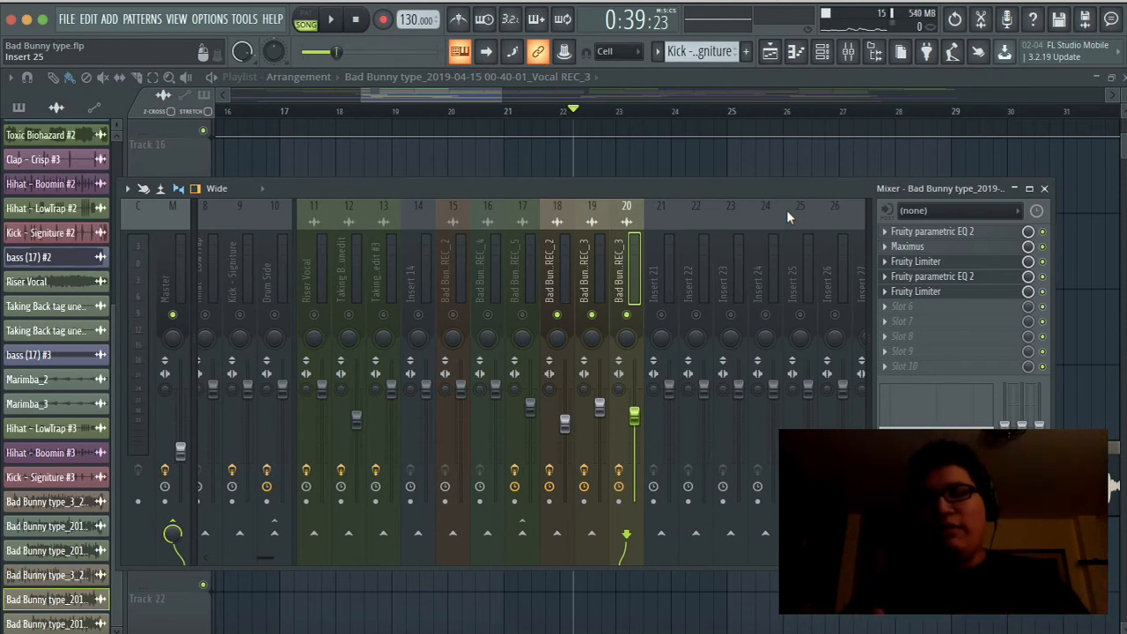
right_click(626, 315)
right_click(626, 315)
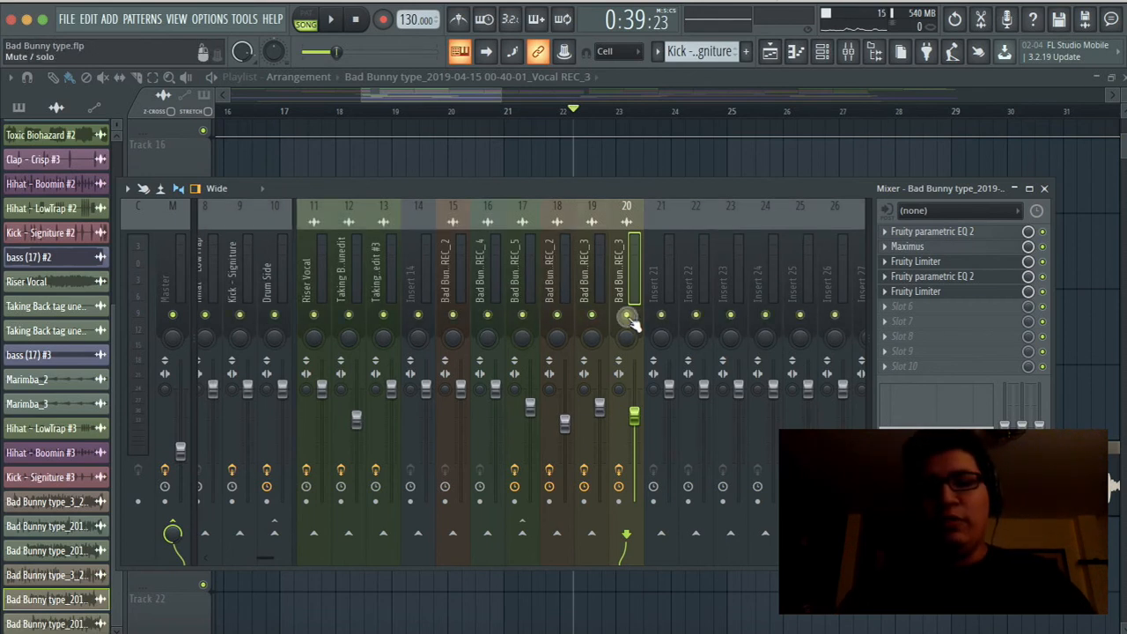
right_click(620, 489)
left_click(618, 471)
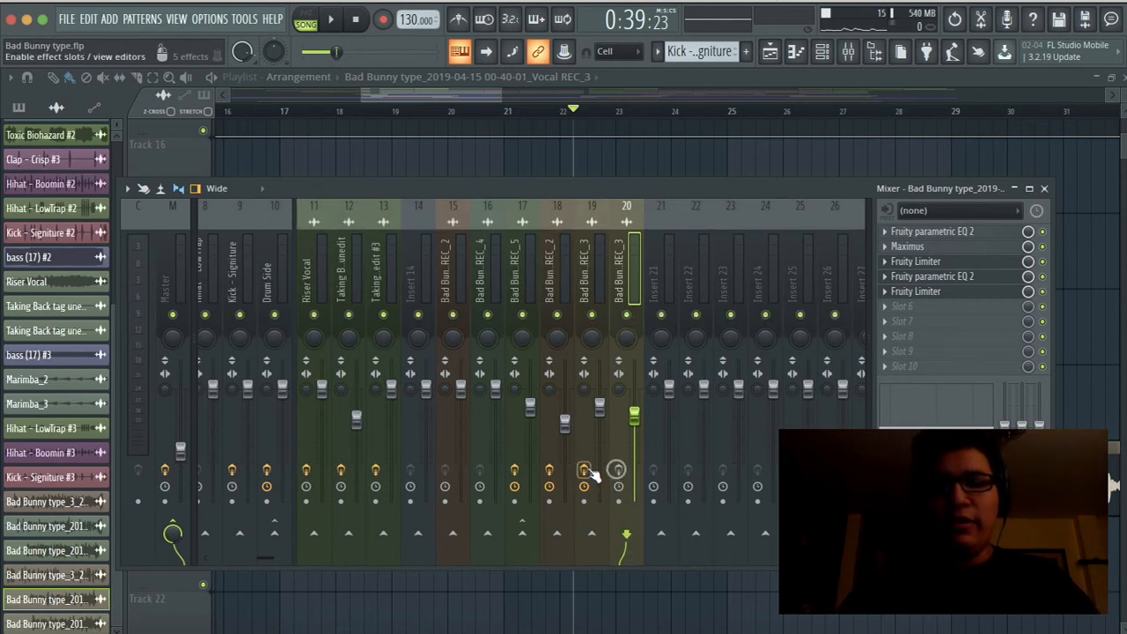
left_click(516, 470)
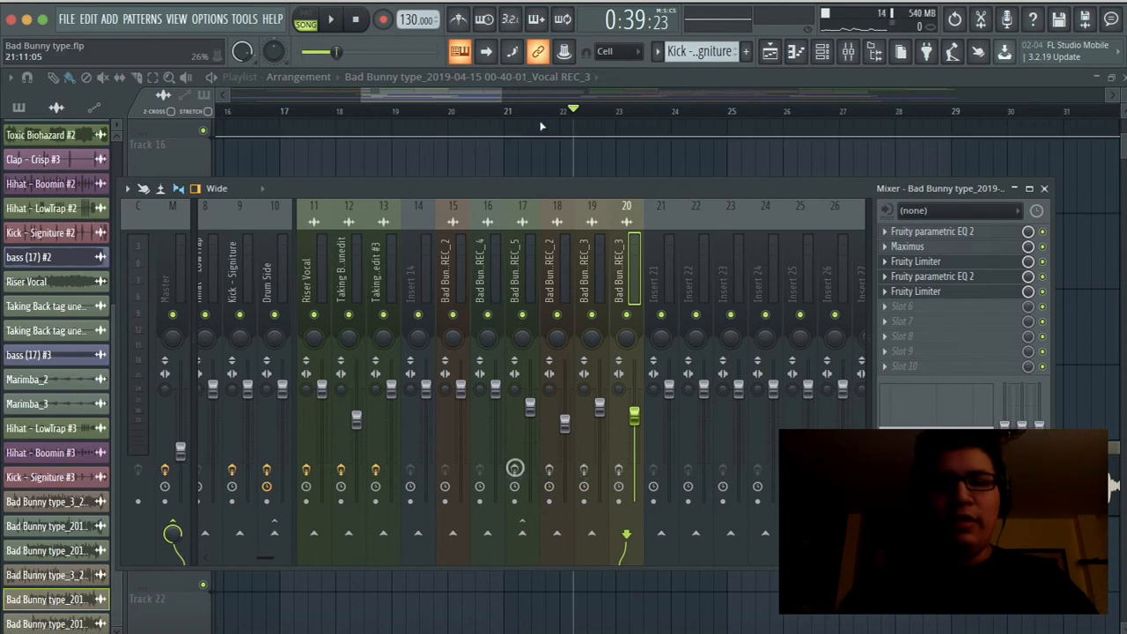
Play the song from bar 4 of the playlist to hear the opening vocals without their effects.
left_click(610, 77)
scroll(441, 232, "left", 8)
scroll(441, 233, "up", 4)
scroll(441, 232, "left", 2)
scroll(442, 233, "up", 3)
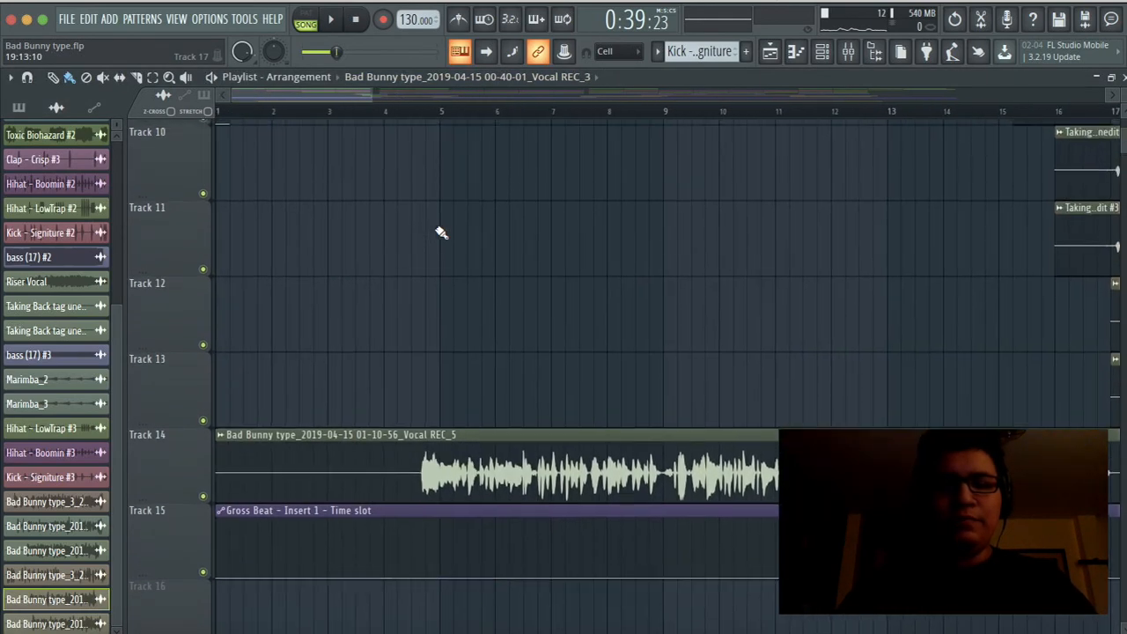
scroll(441, 233, "down", 3)
scroll(441, 232, "down", 3)
scroll(441, 233, "left", 1)
scroll(441, 233, "up", 2)
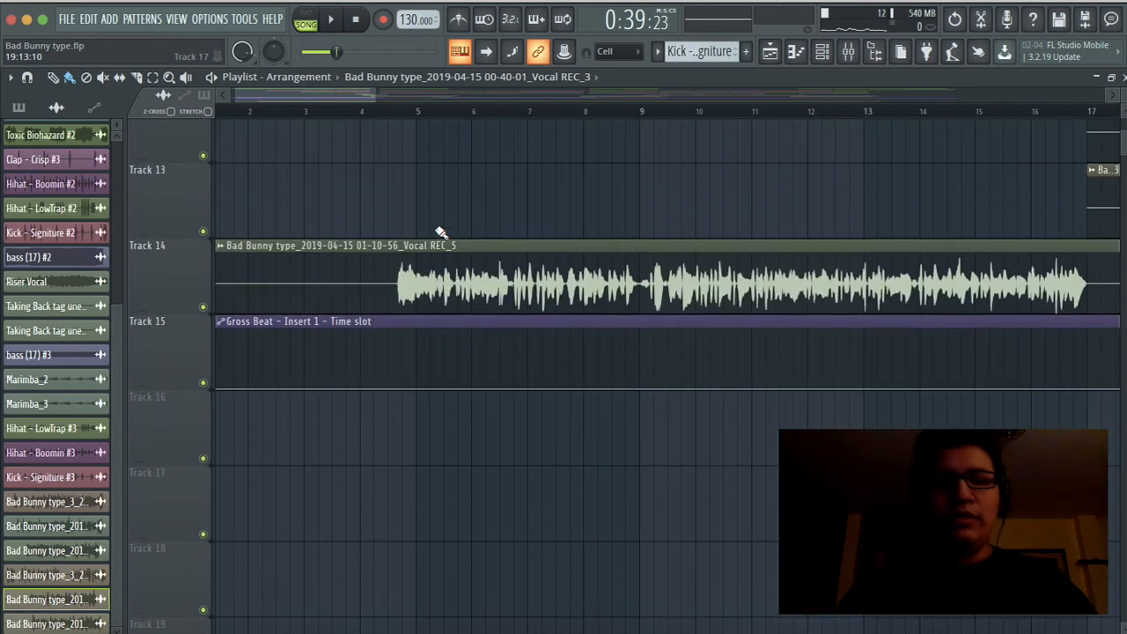
left_click(371, 112)
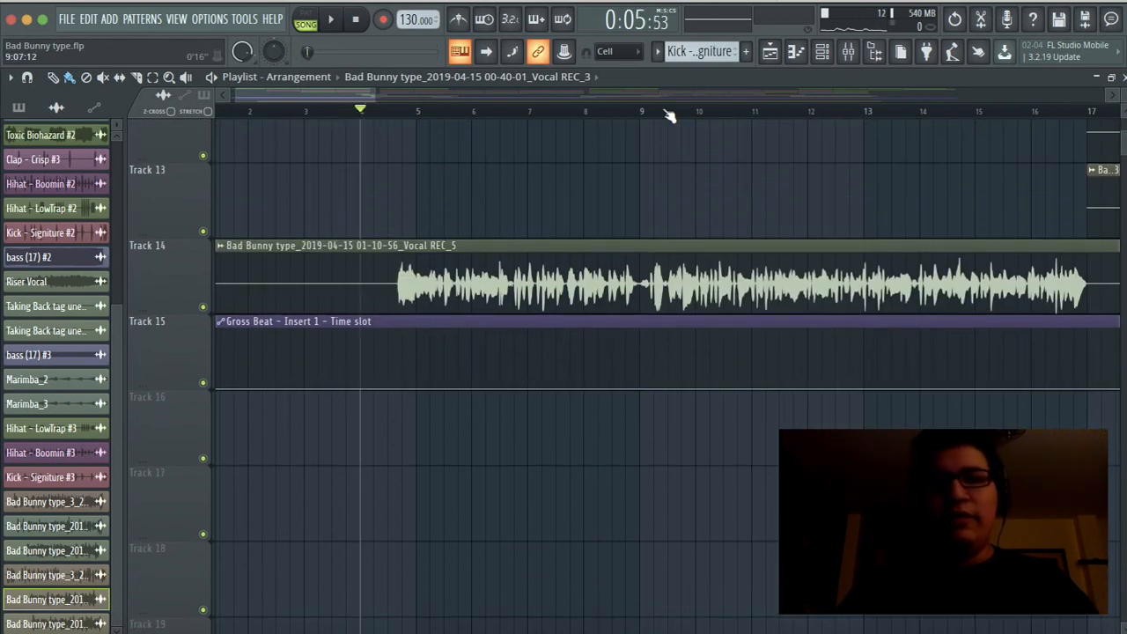
key("space")
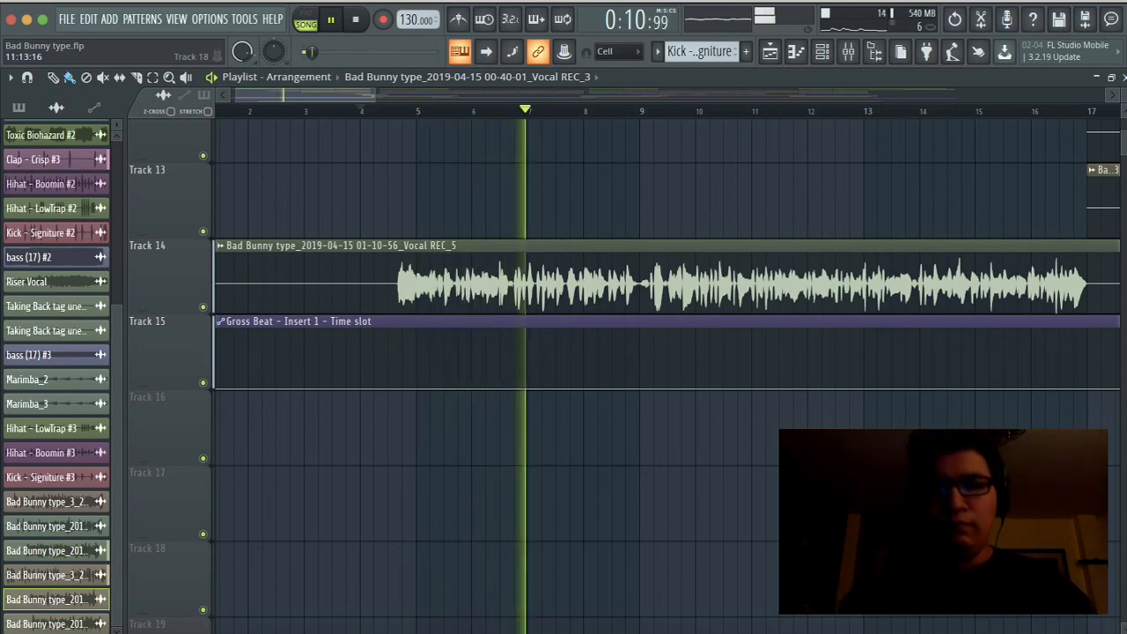
scroll(773, 264, "down", 4)
scroll(667, 376, "up", 2)
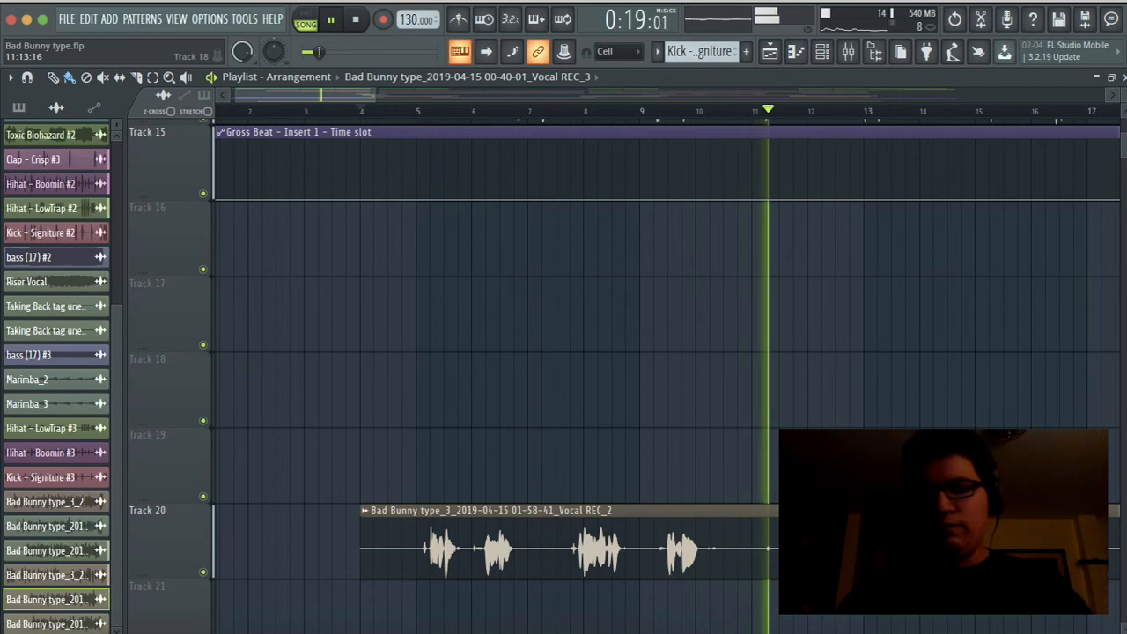
key("space")
Re-enable the effect slots on mixer tracks 17 to 20 and play the same section from bar 4.
left_click(848, 52)
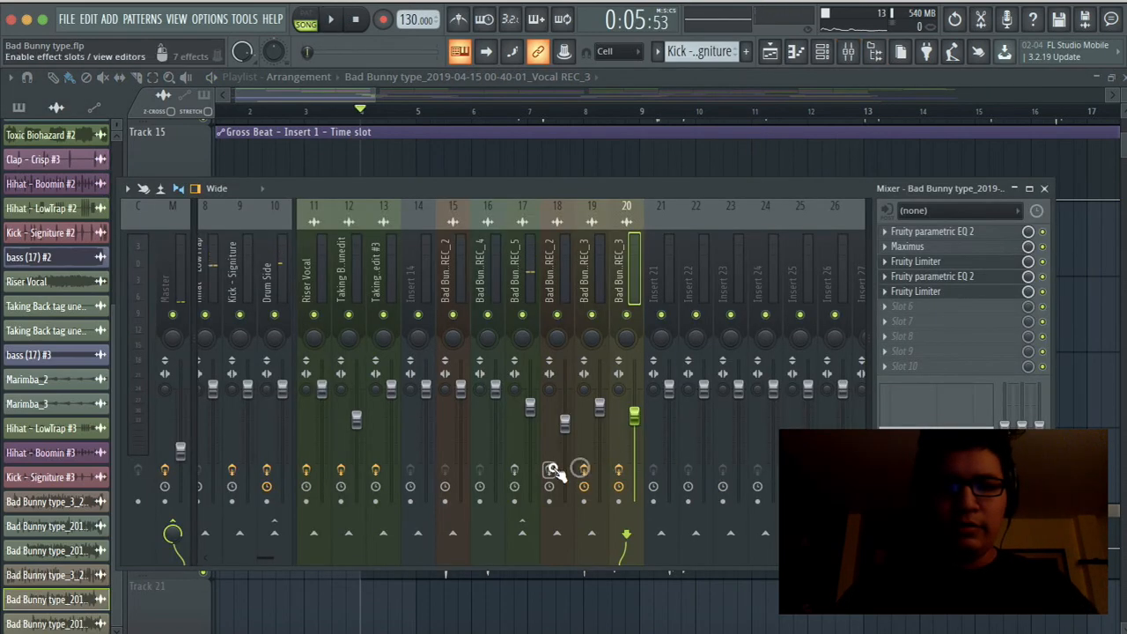
left_click(518, 473)
key("space")
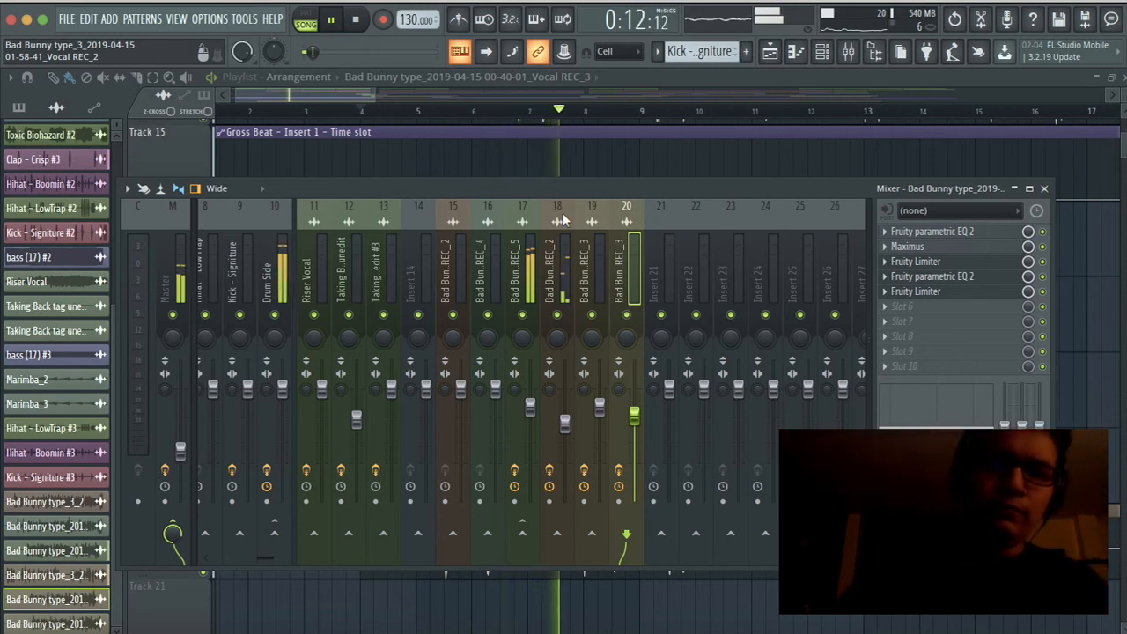
key("space")
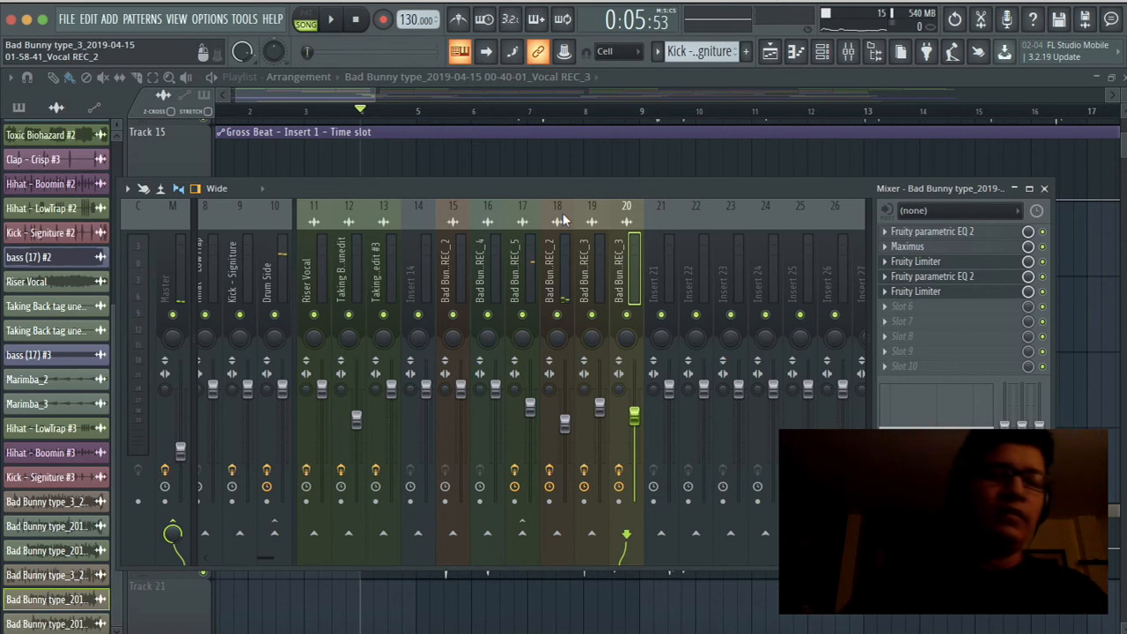
Return the mixer to its first tracks, then select the Vocal REC_5 clip on playlist track 14.
scroll(337, 304, "up", 1)
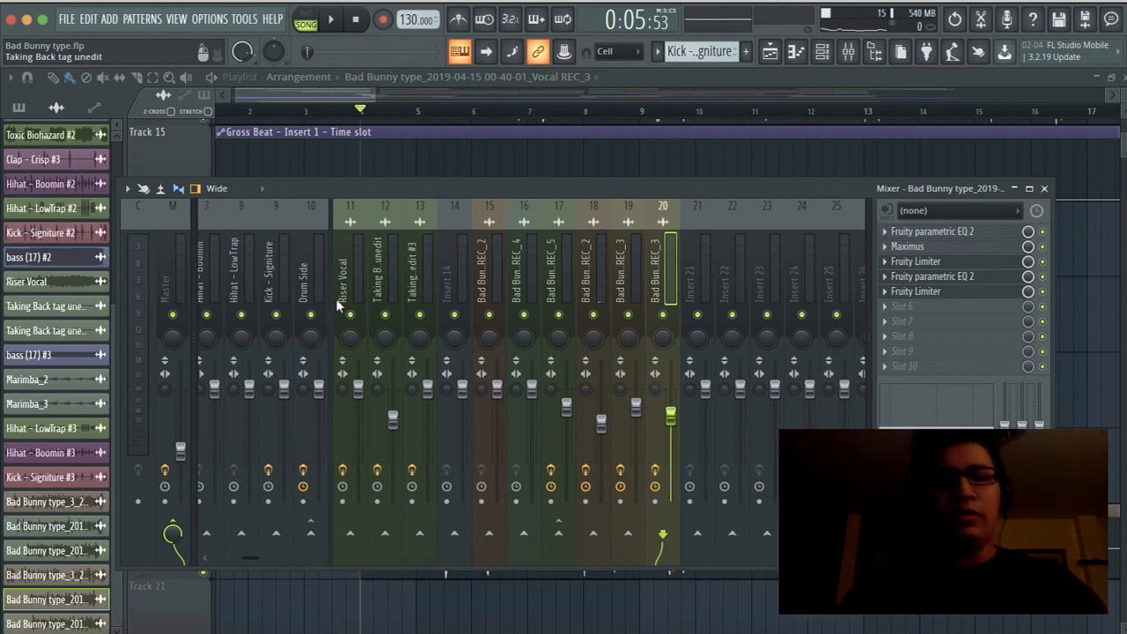
scroll(338, 304, "up", 6)
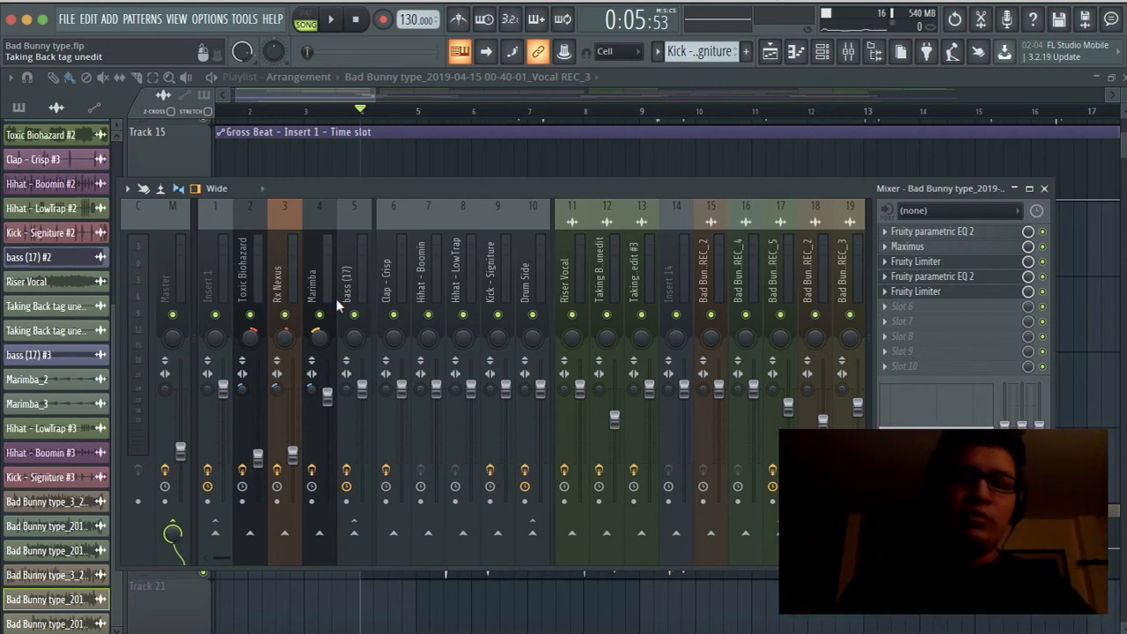
key("F9")
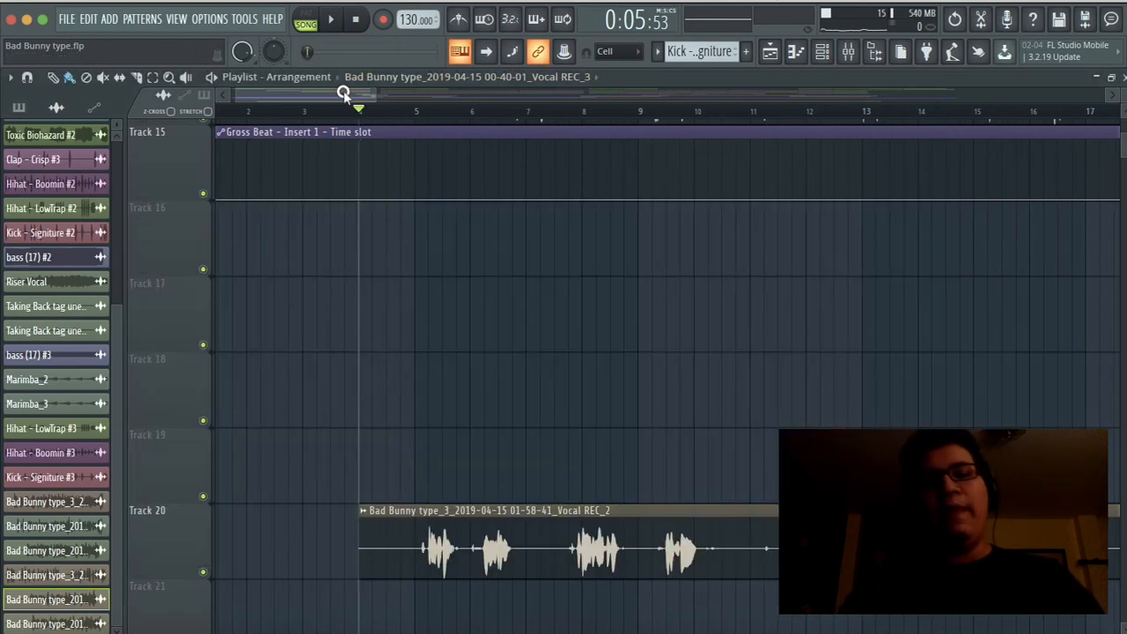
scroll(643, 433, "up", 5)
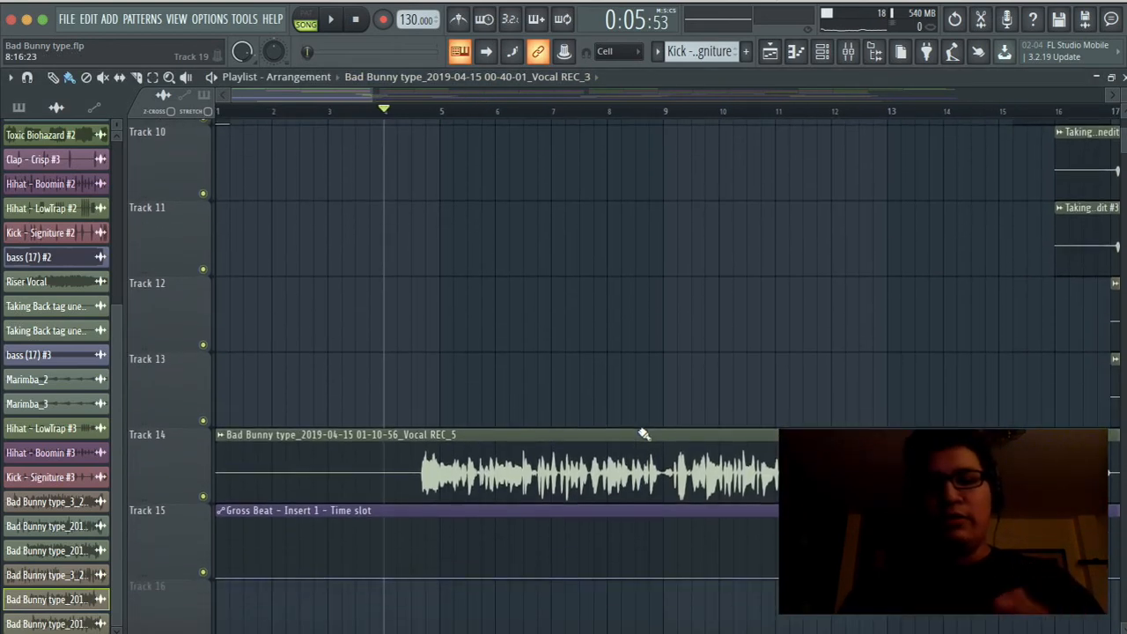
left_click(604, 454)
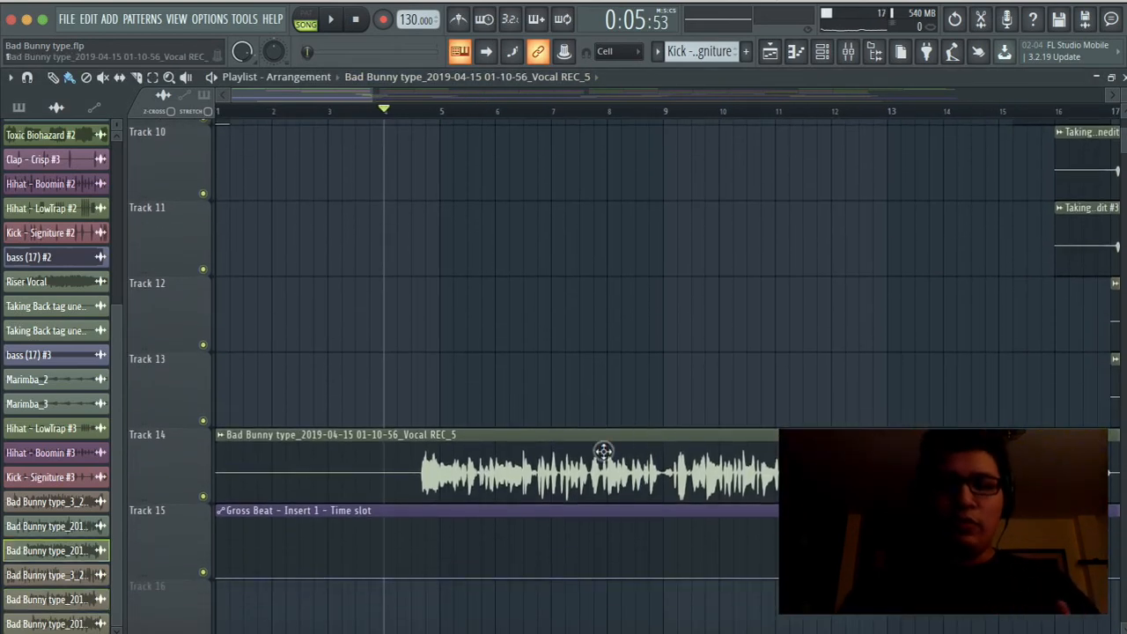
Bring the mixer back and open the Edison audio editor loaded on the master track.
left_click(850, 52)
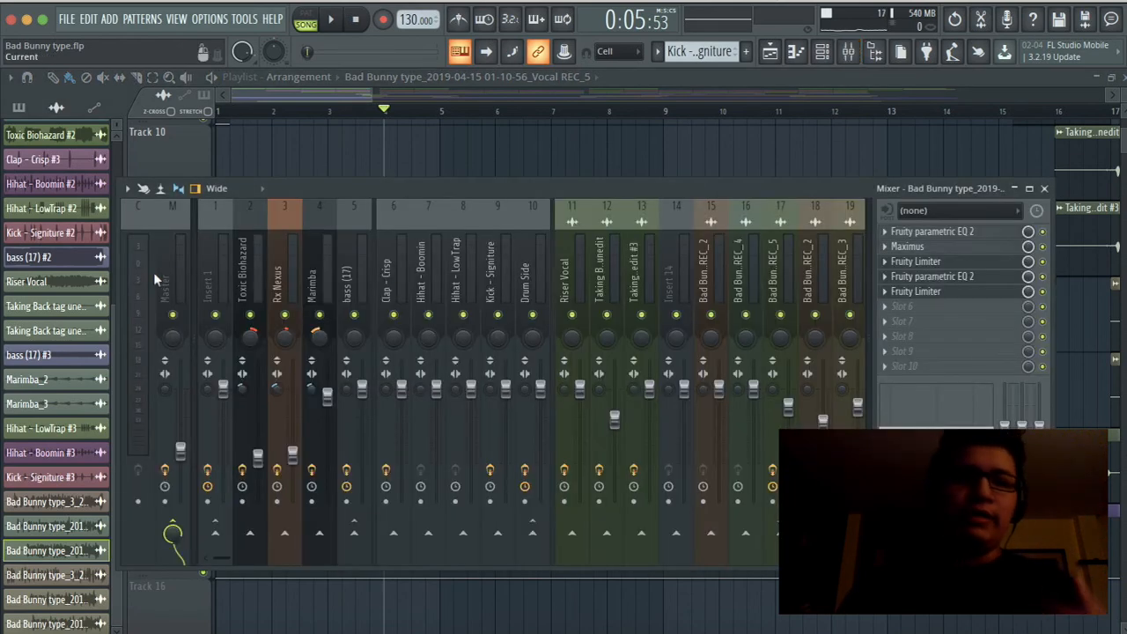
left_click(956, 234)
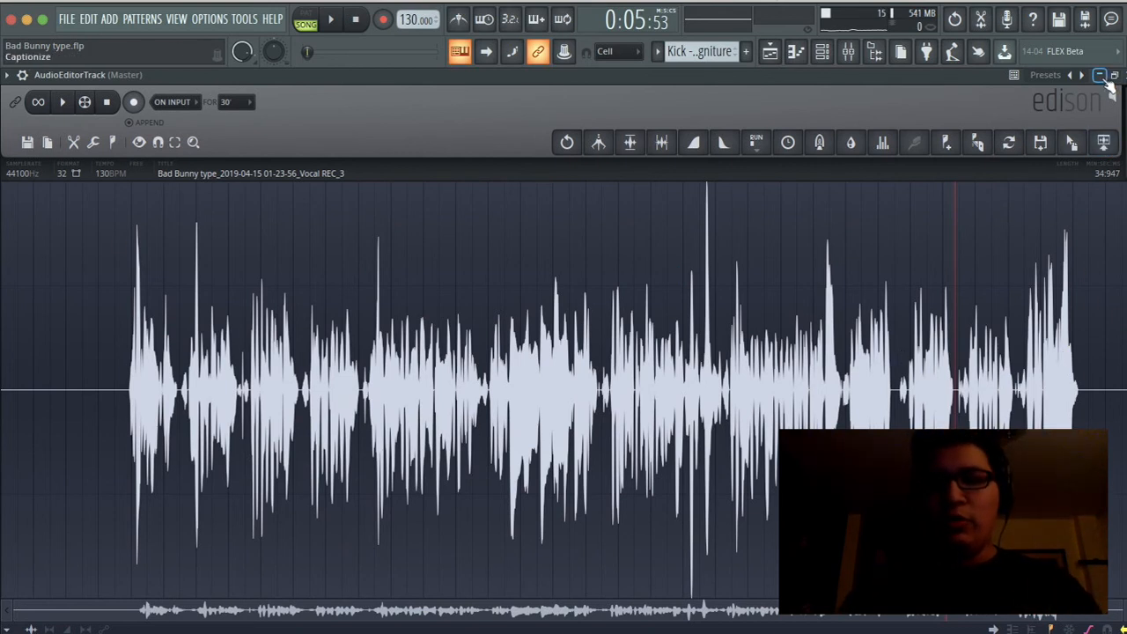
Show the browser, collapse its folder structure and expand the Recorded folder.
left_click(876, 53)
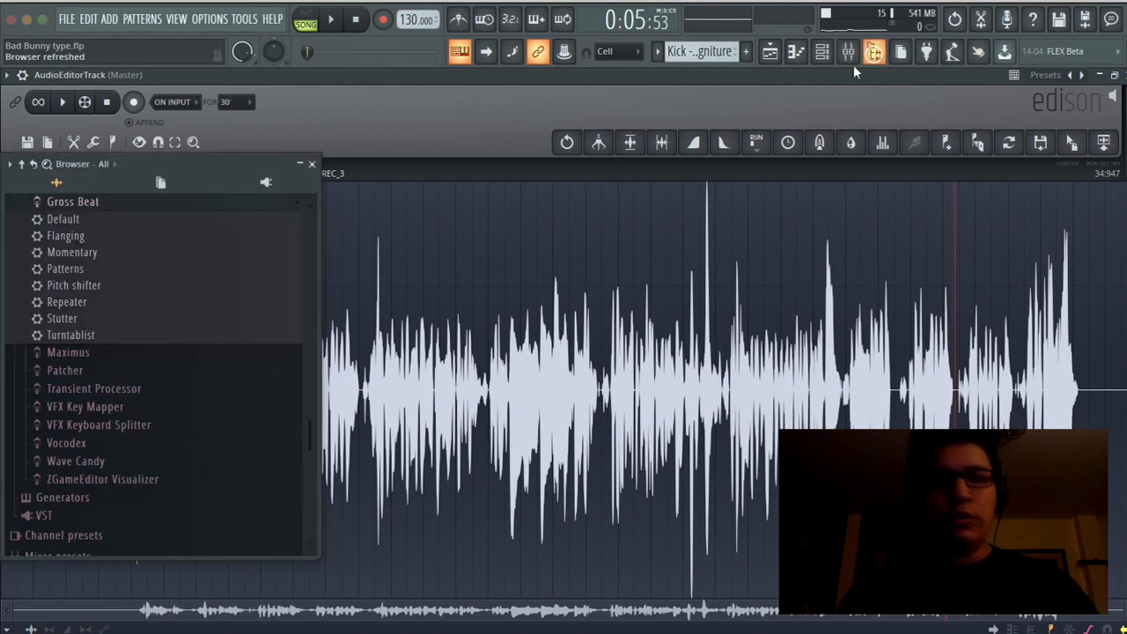
left_click(33, 164)
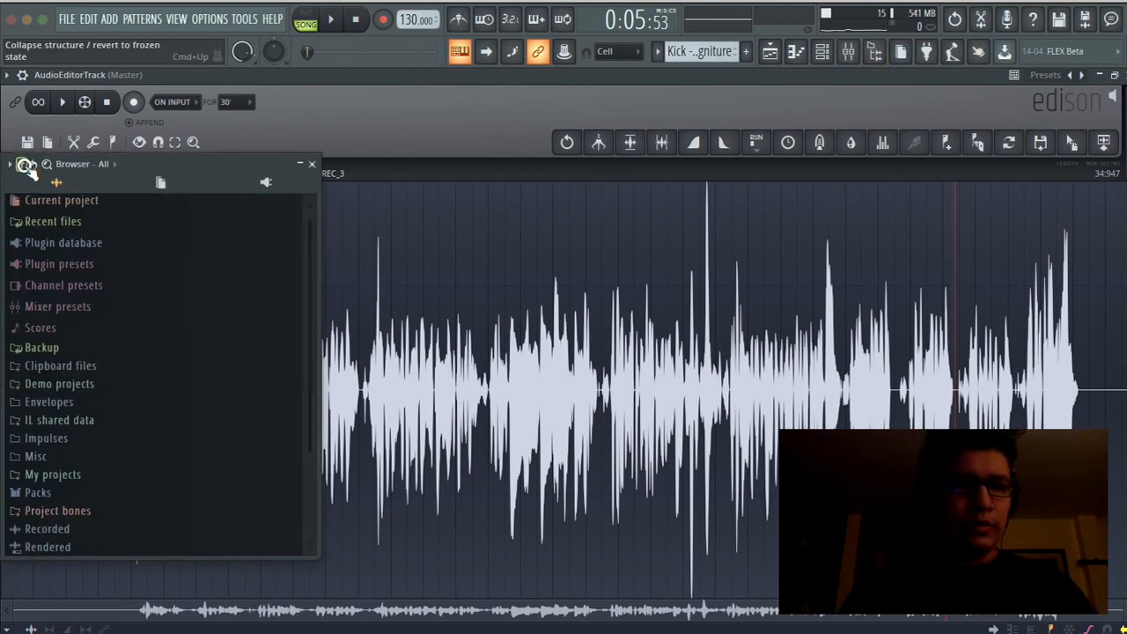
scroll(93, 369, "down", 2)
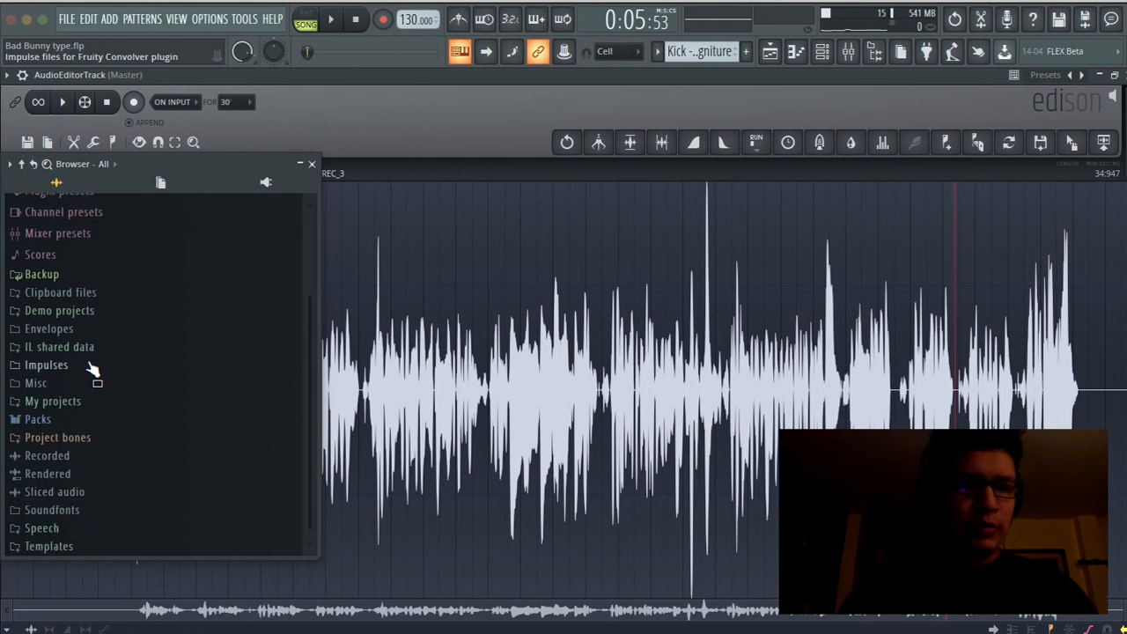
left_click(54, 455)
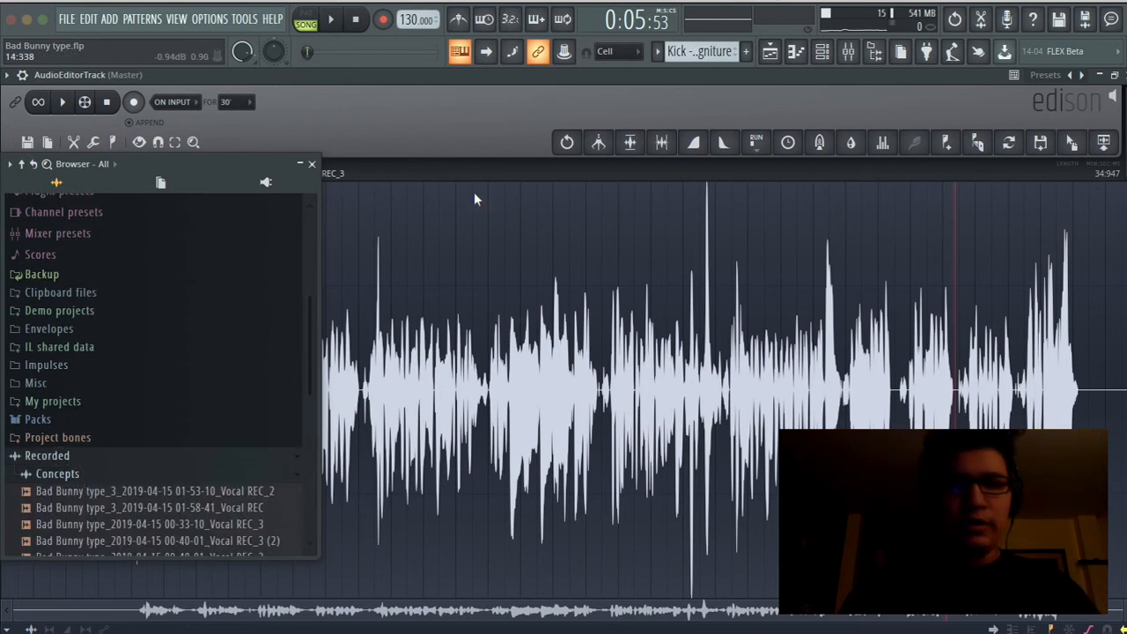
Select the entire Vocal REC_3 recording in Edison and cut it.
left_click(525, 306)
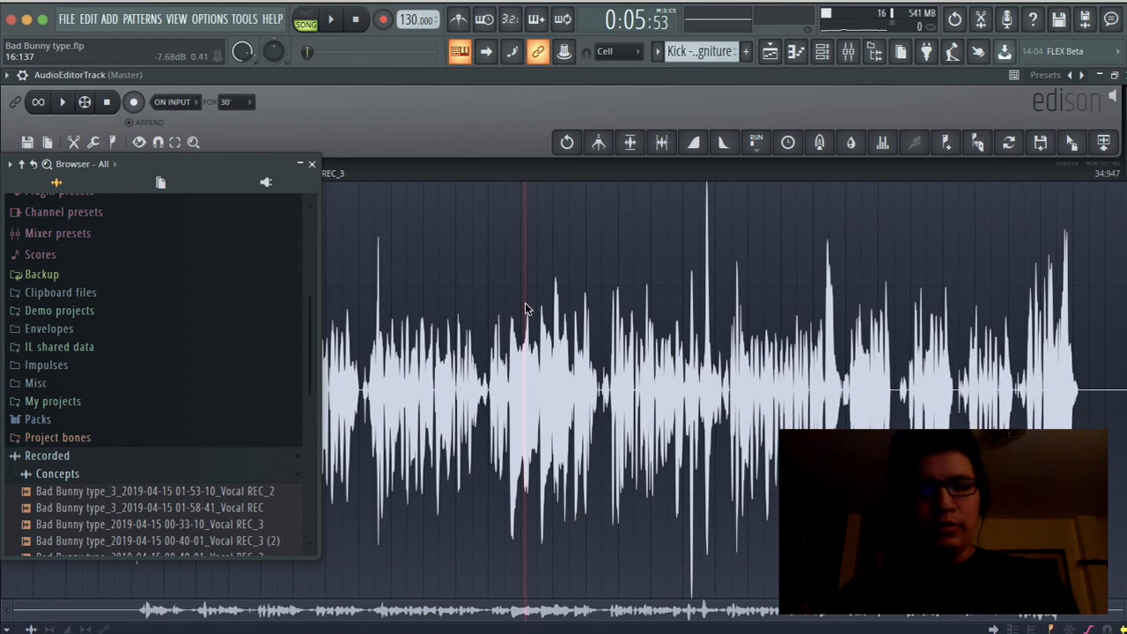
double_click(525, 308)
right_click(540, 312)
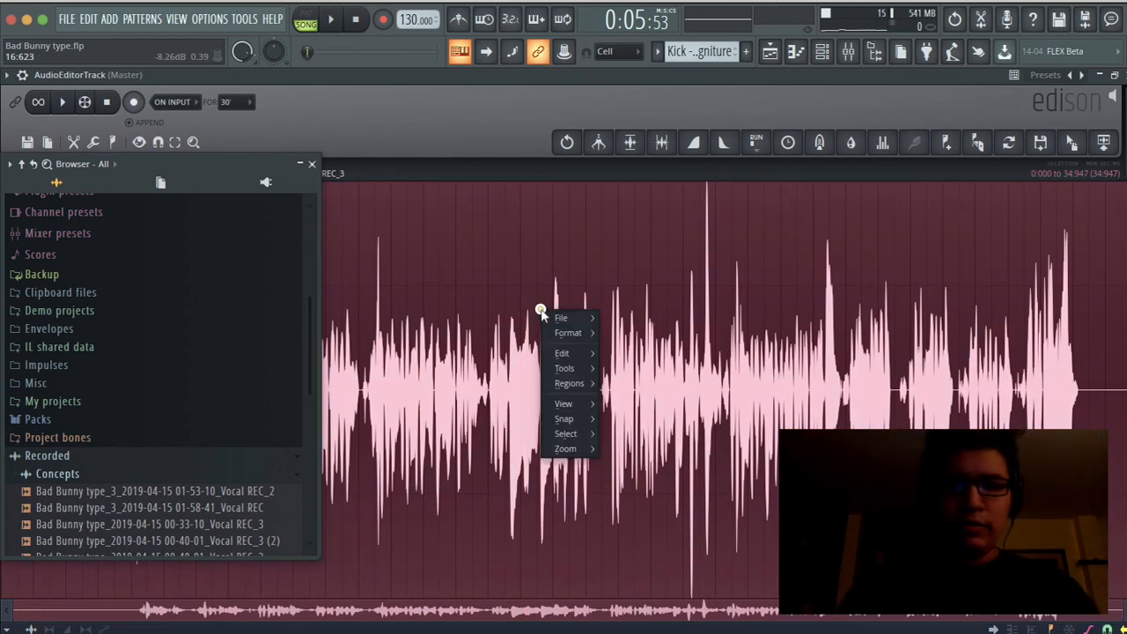
mouse_move(573, 319)
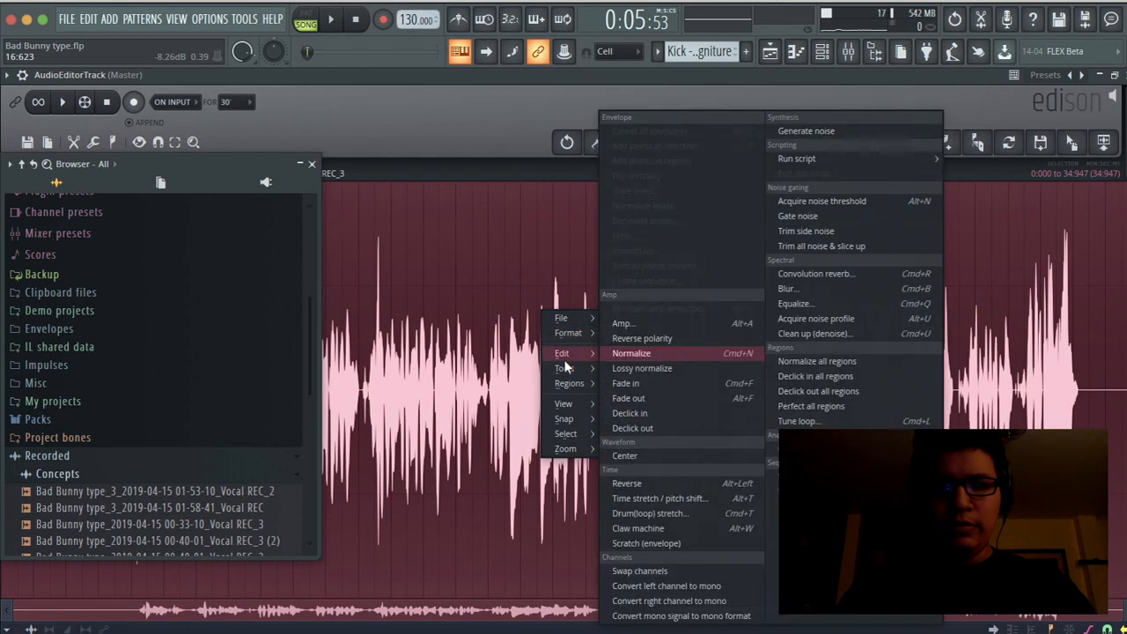
left_click(626, 377)
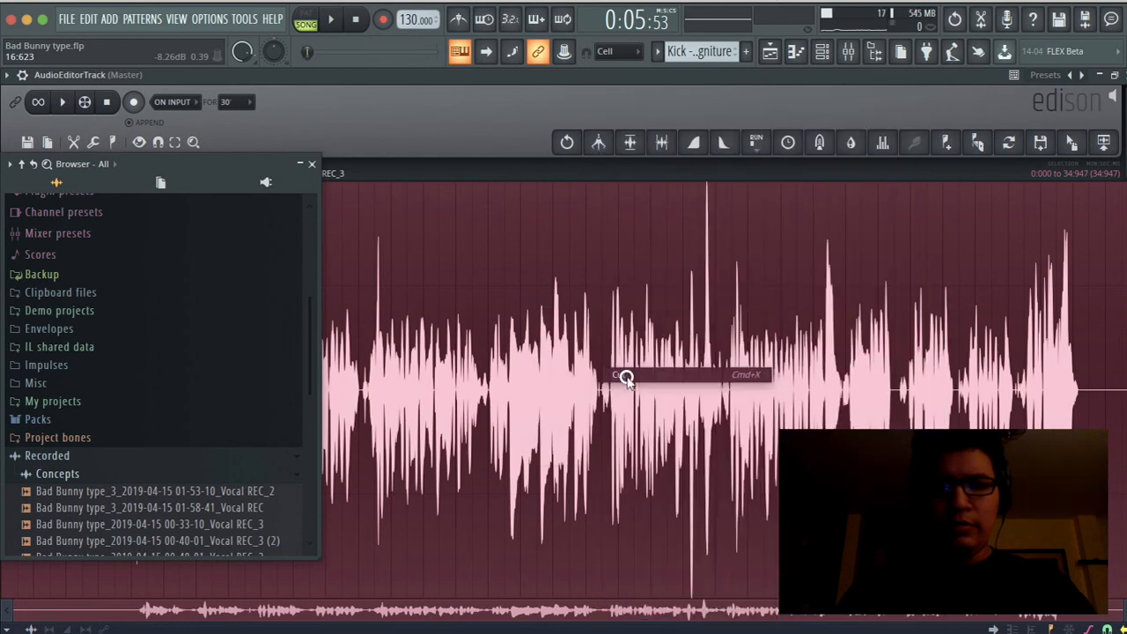
left_click_drag(110, 494, 390, 345)
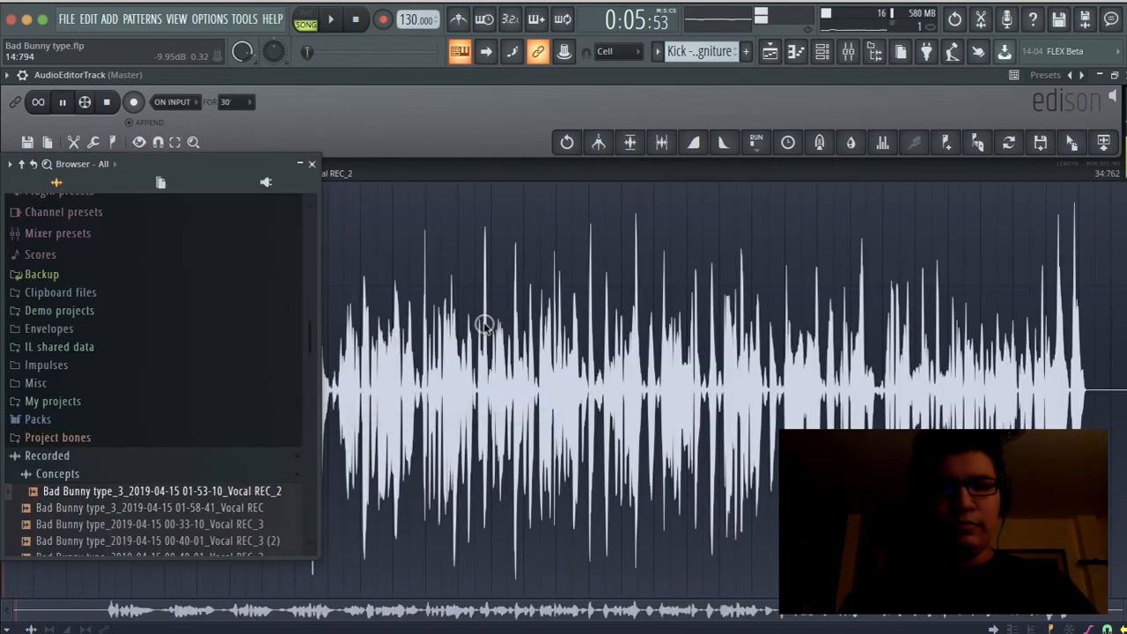
left_click(105, 102)
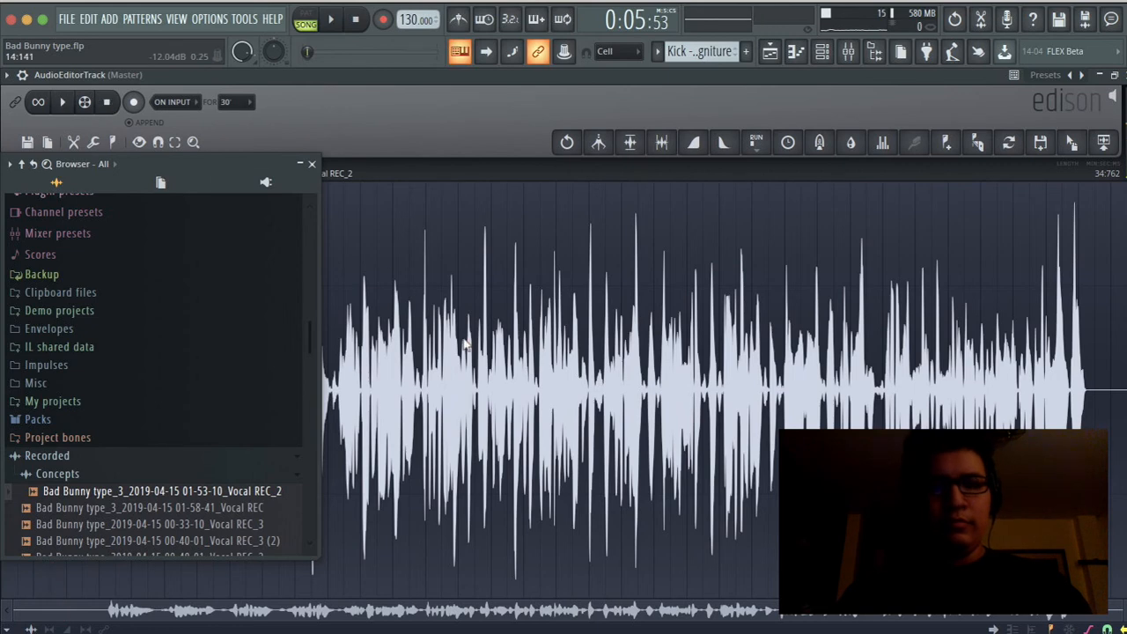
key("ctrl+a")
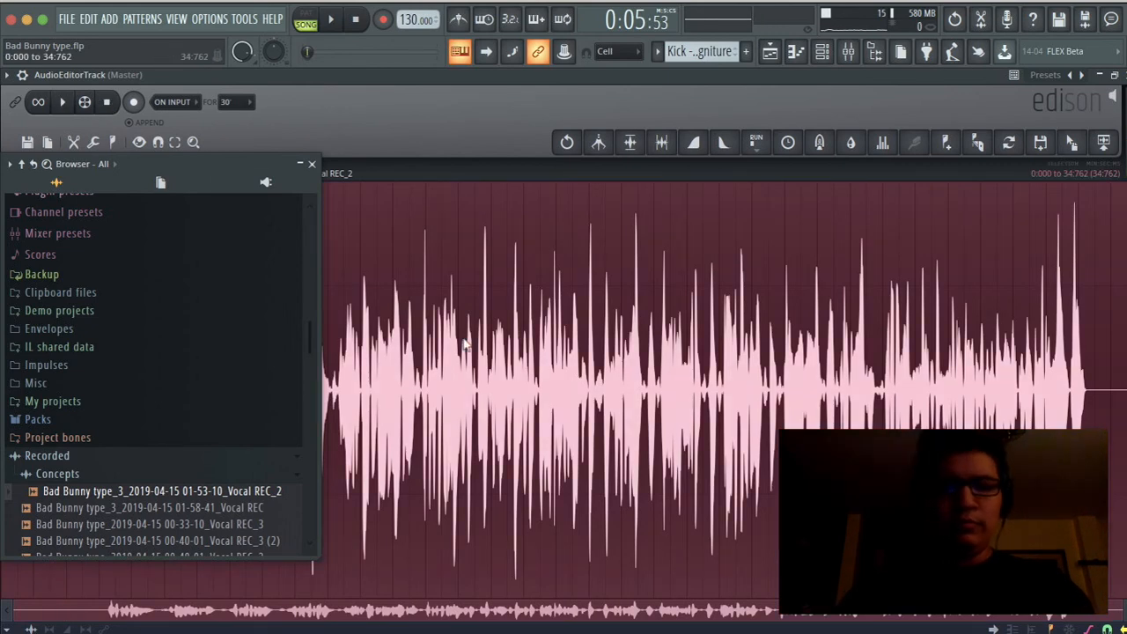
key("Delete")
left_click_drag(190, 509, 432, 413)
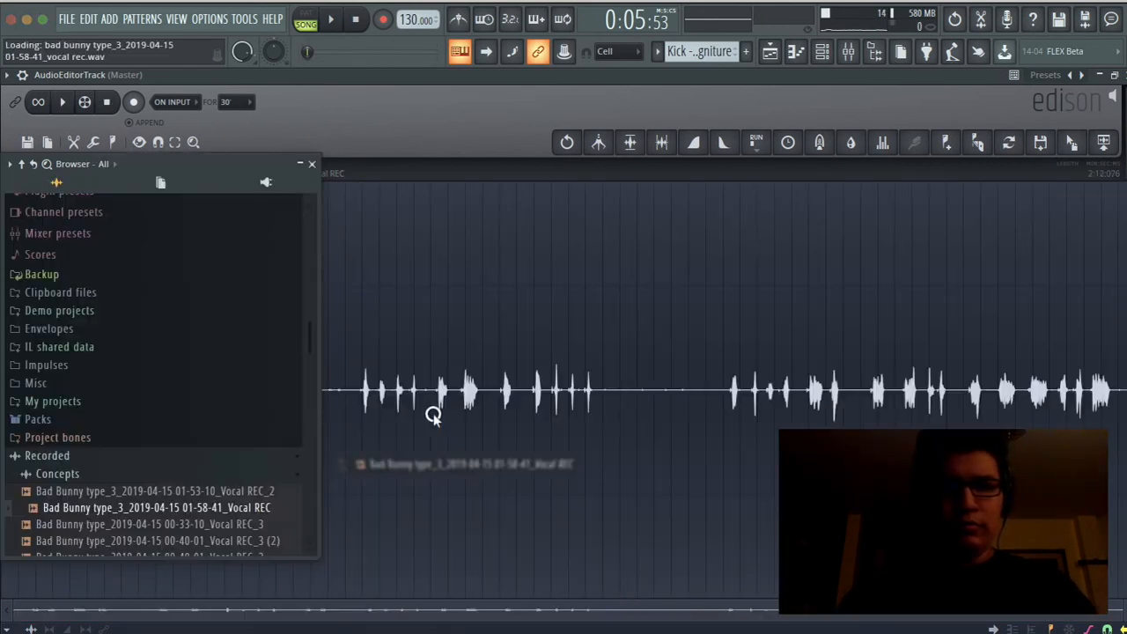
left_click(312, 165)
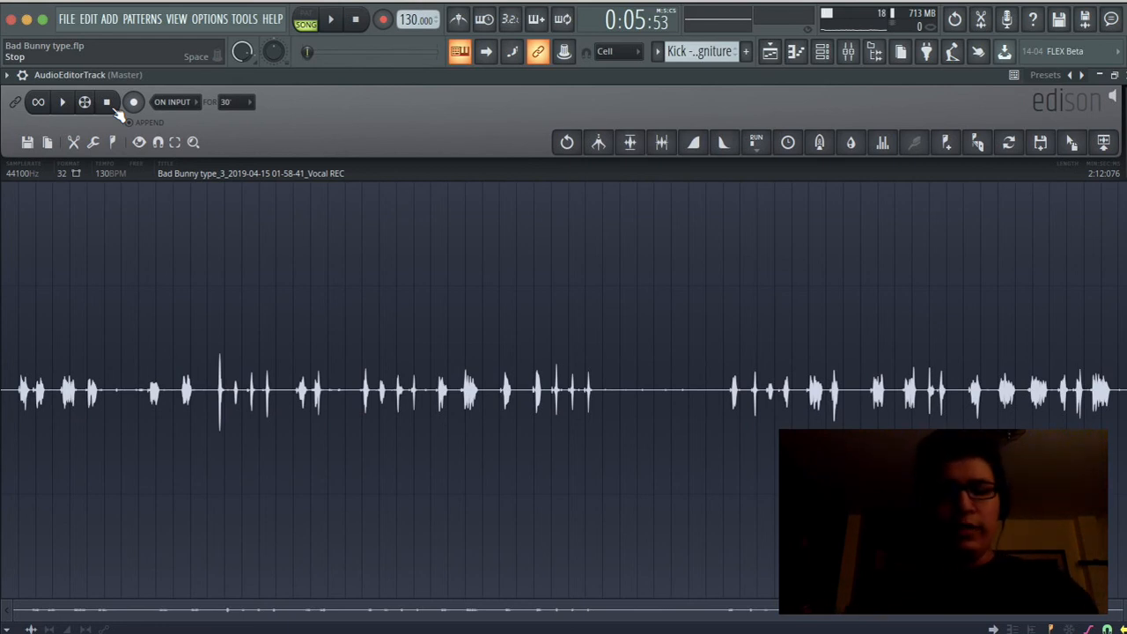
key("ctrl+a")
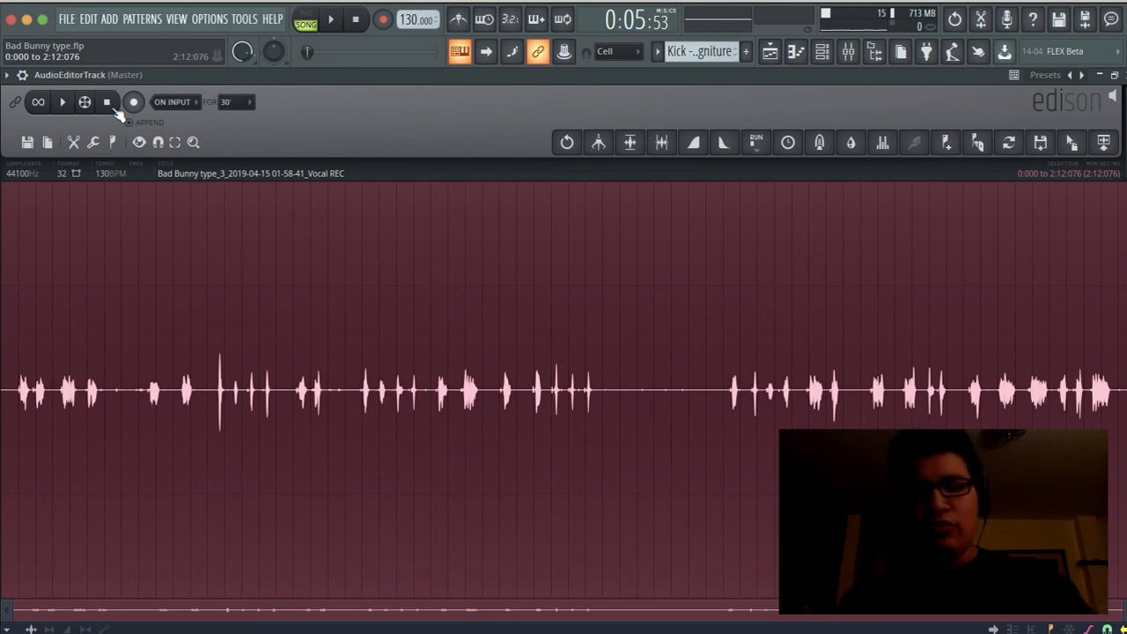
key("ctrl+n")
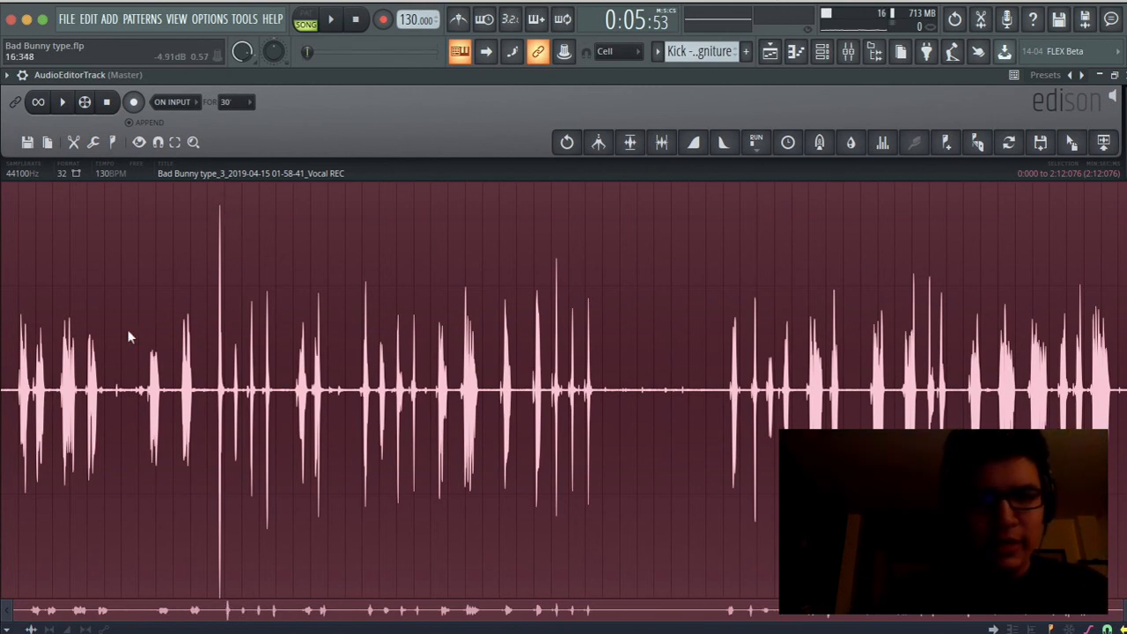
Select the audio after the tall peak, from 27 seconds to 2:04, and normalize only that section.
left_click(228, 288)
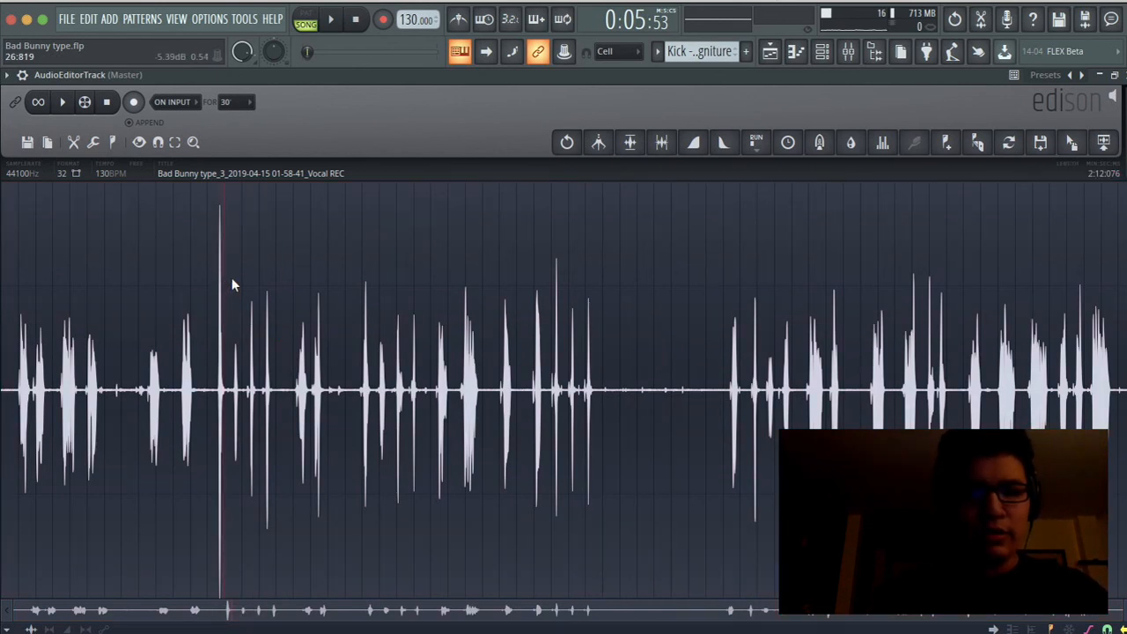
left_click(229, 277)
left_click_drag(230, 279, 277, 283)
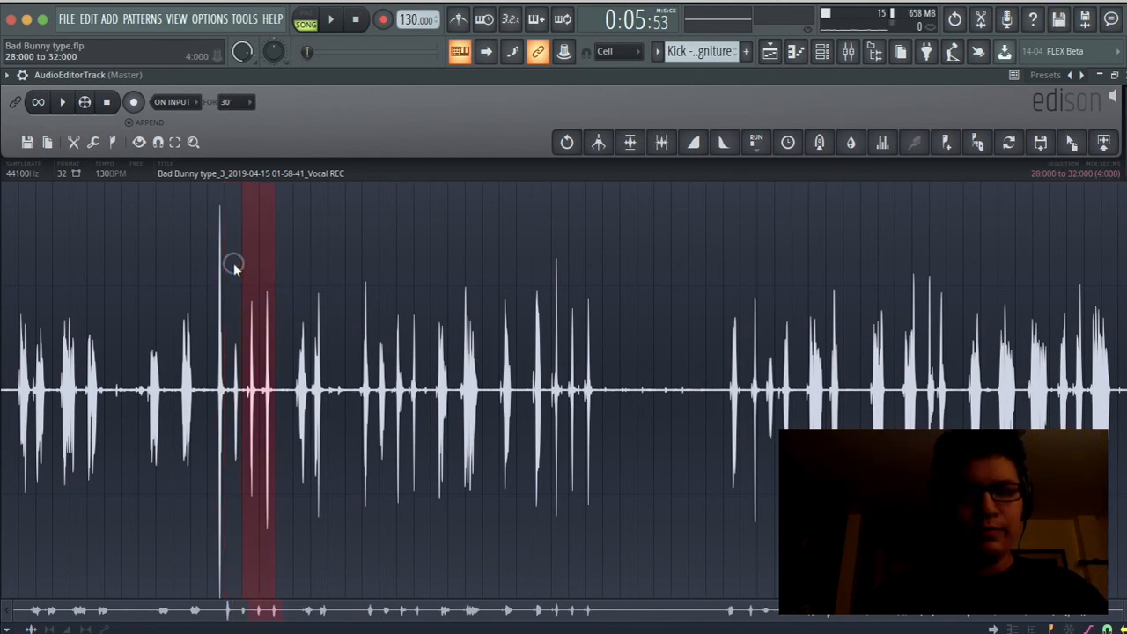
scroll(234, 264, "up", 2)
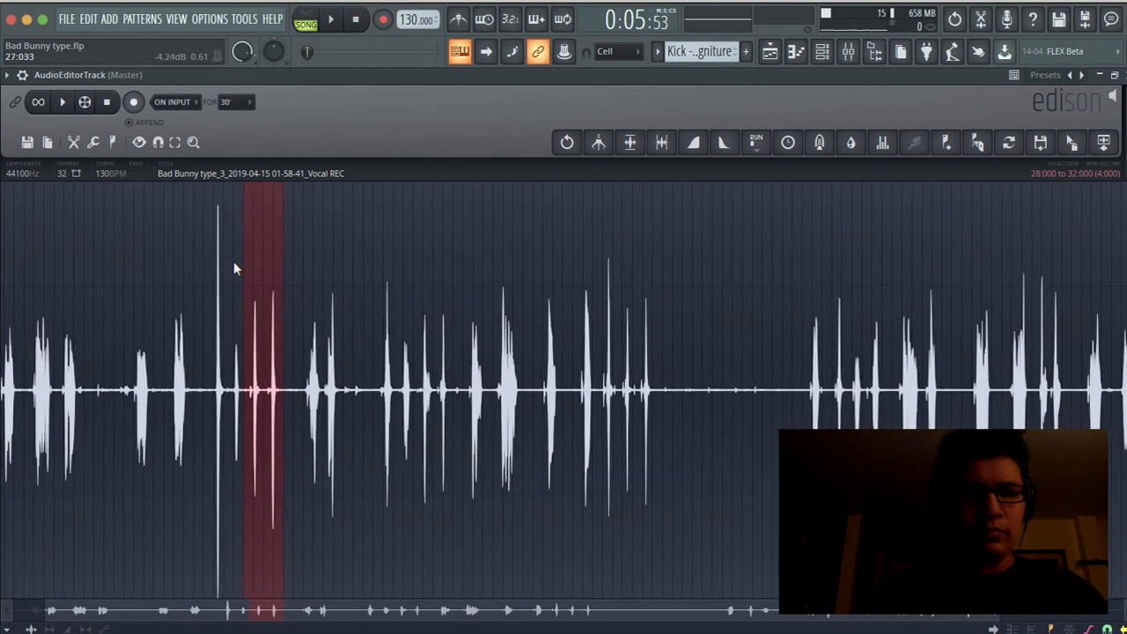
right_click(233, 264)
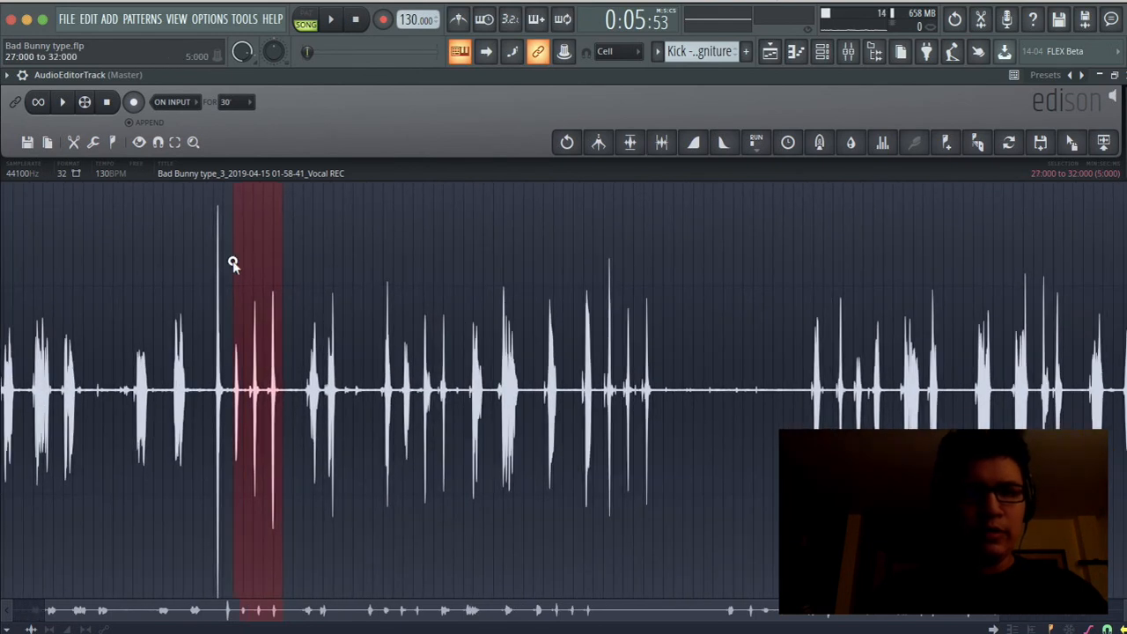
left_click_drag(233, 264, 1118, 353)
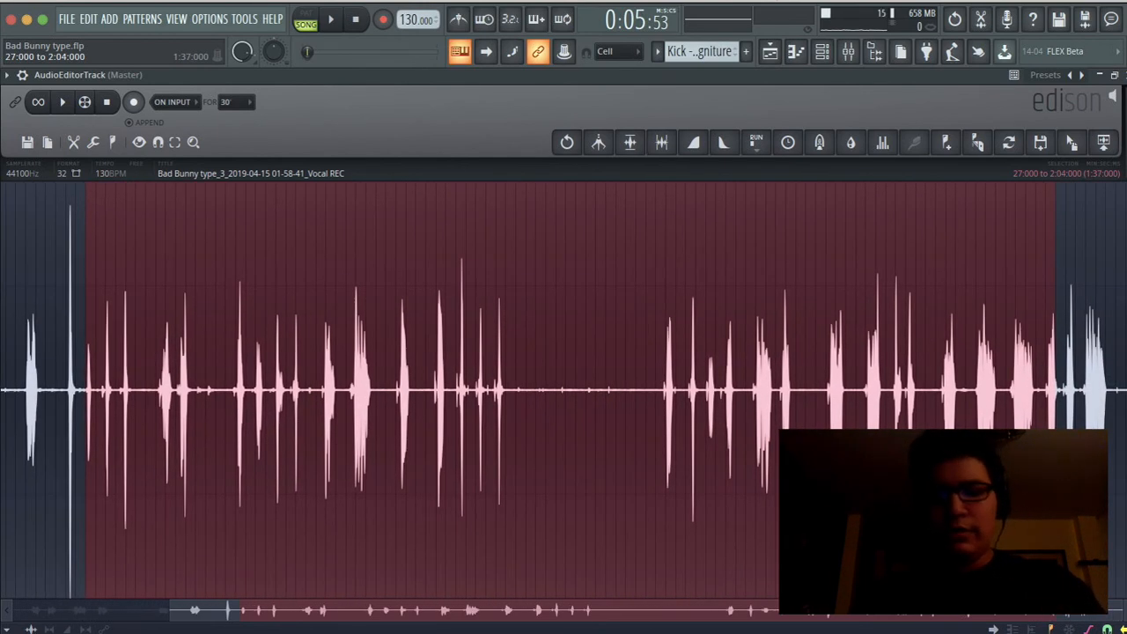
key("super+n")
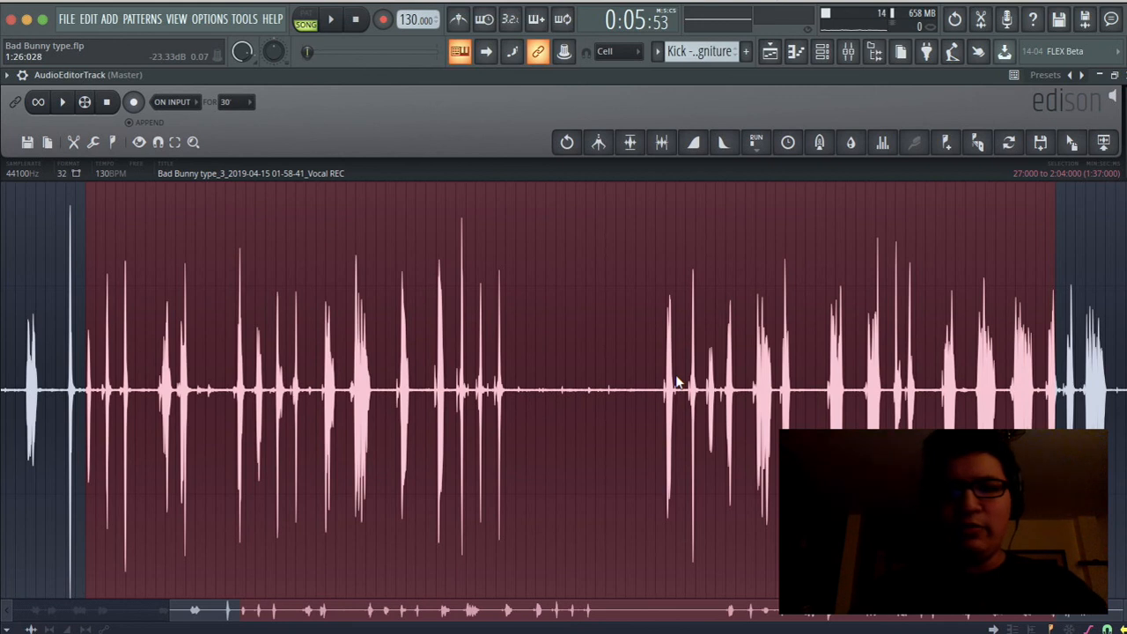
Extend the waveform selection to span from 27 seconds to 2:12.
left_click(84, 257)
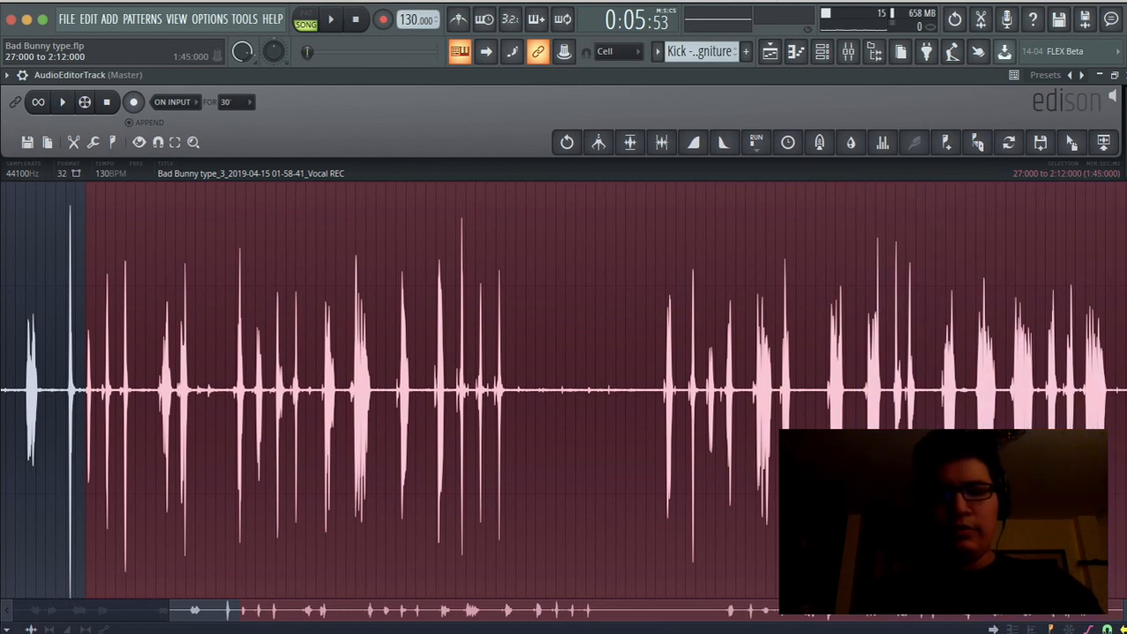
key("ctrl+shift+z")
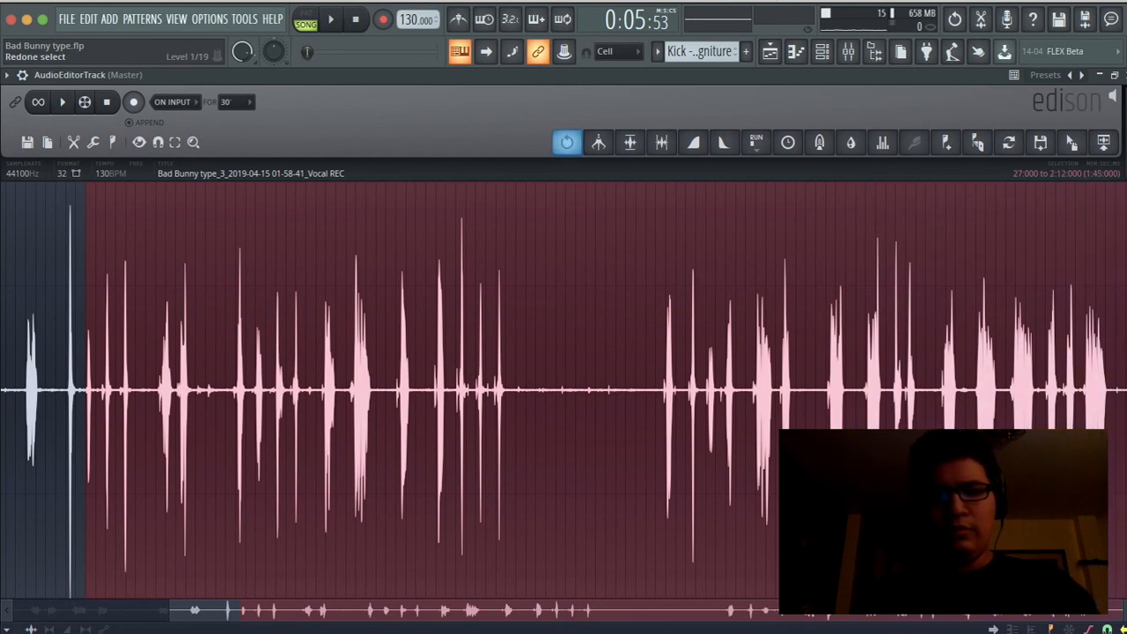
key("super+z")
key("super+z")
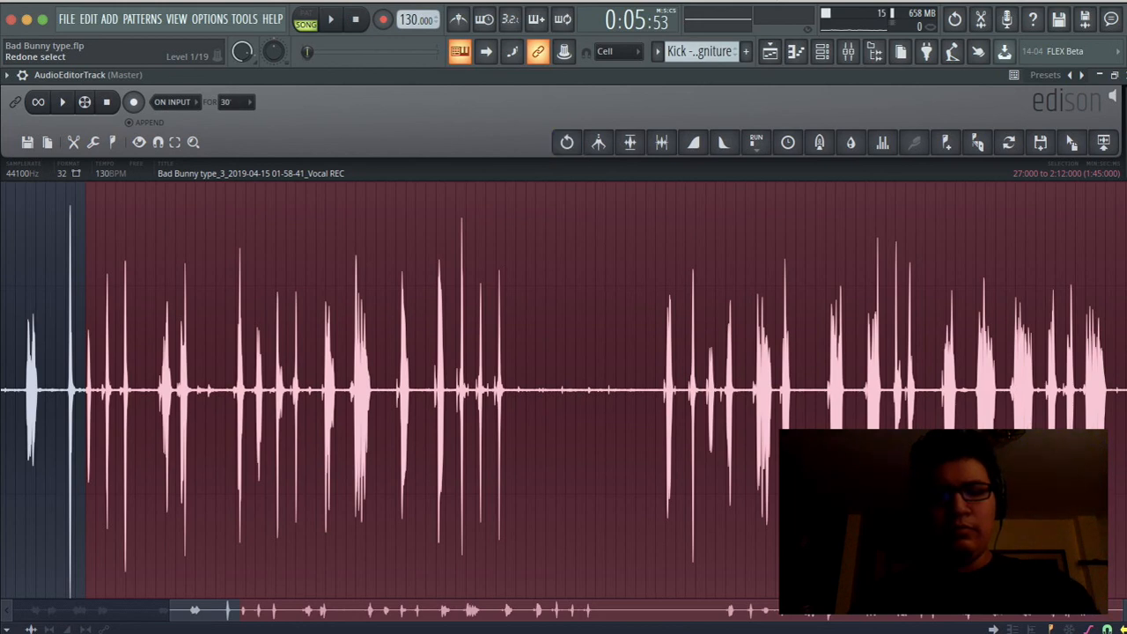
Select the audio before the tall peak, from 0 to 24 seconds, and normalize that section.
scroll(324, 363, "down", 2)
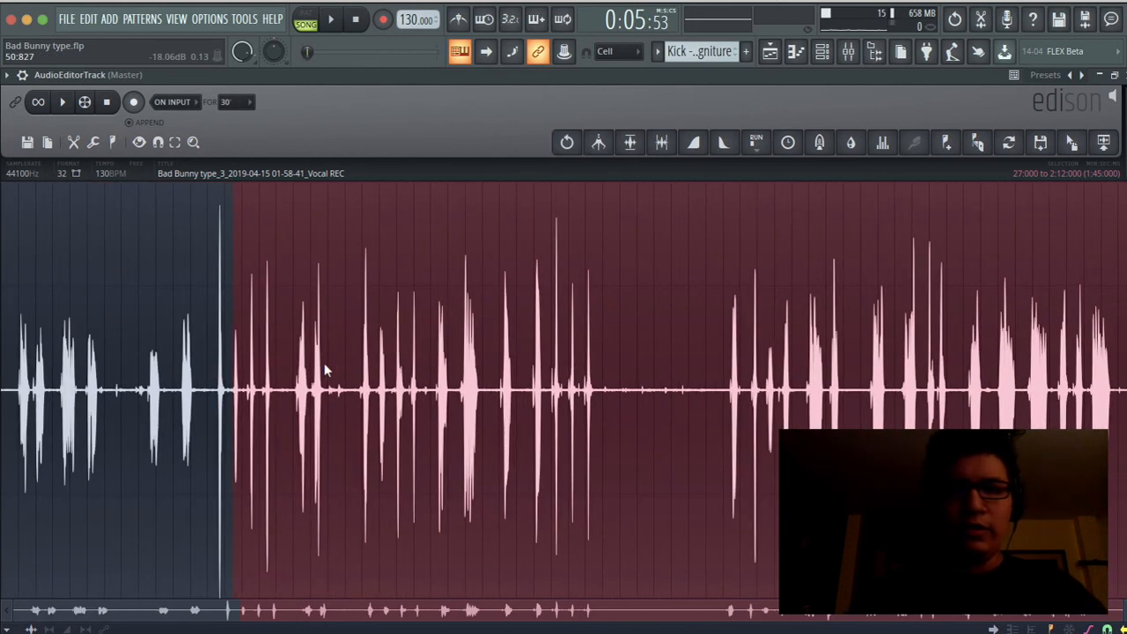
left_click_drag(202, 354, 1, 328)
key("super+n")
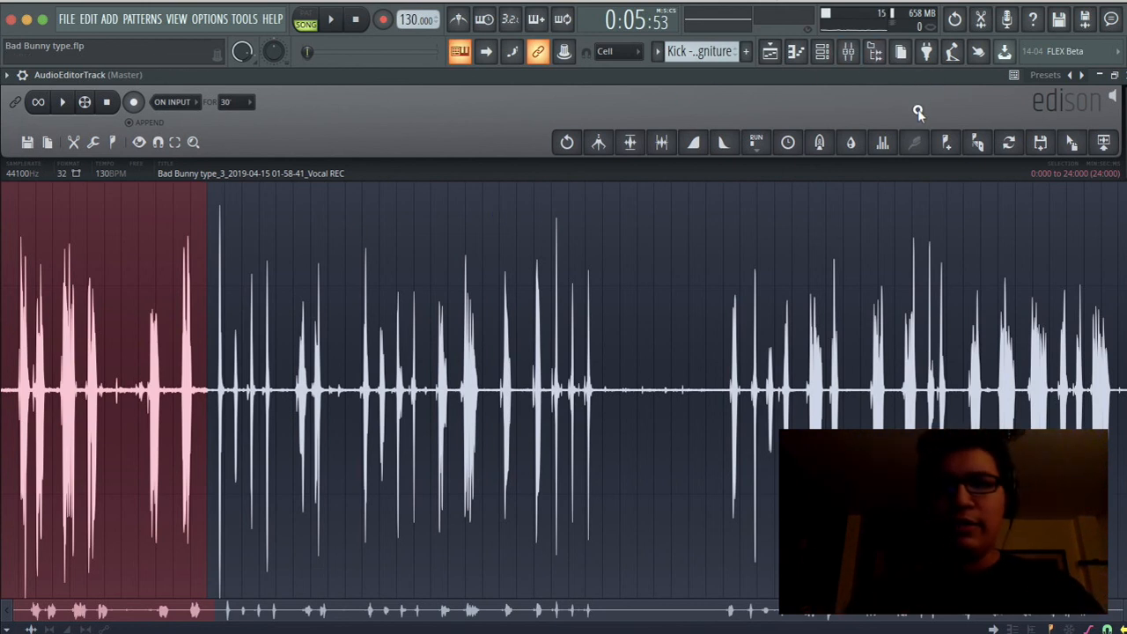
Restore Edison to a floating window, move it aside over the playlist and hide the mixer.
left_click(1114, 75)
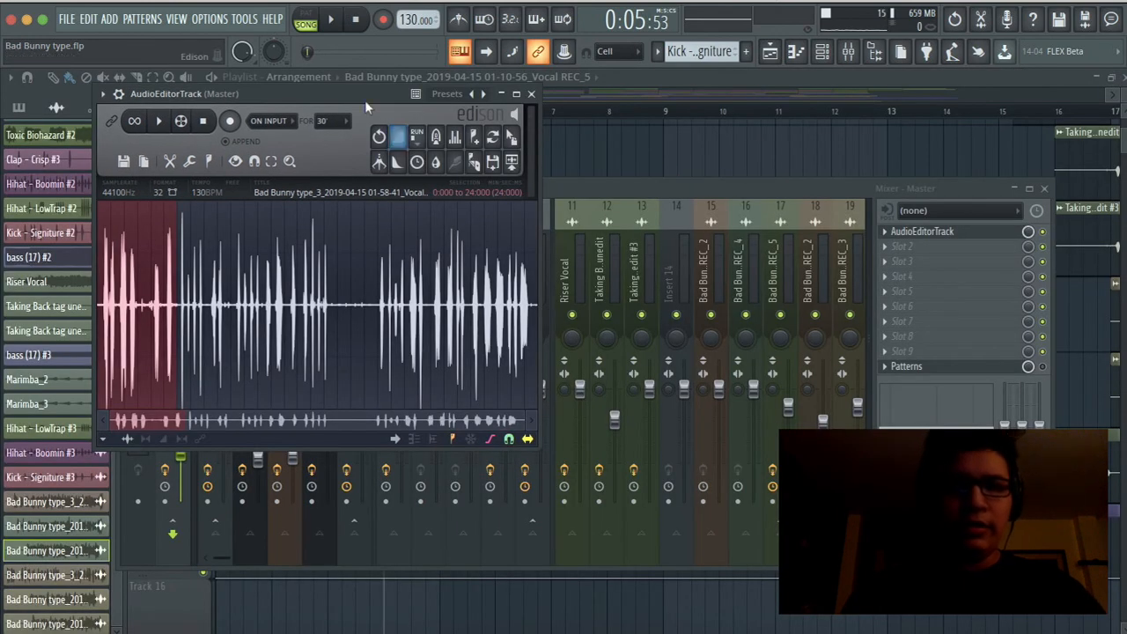
left_click_drag(364, 100, 793, 140)
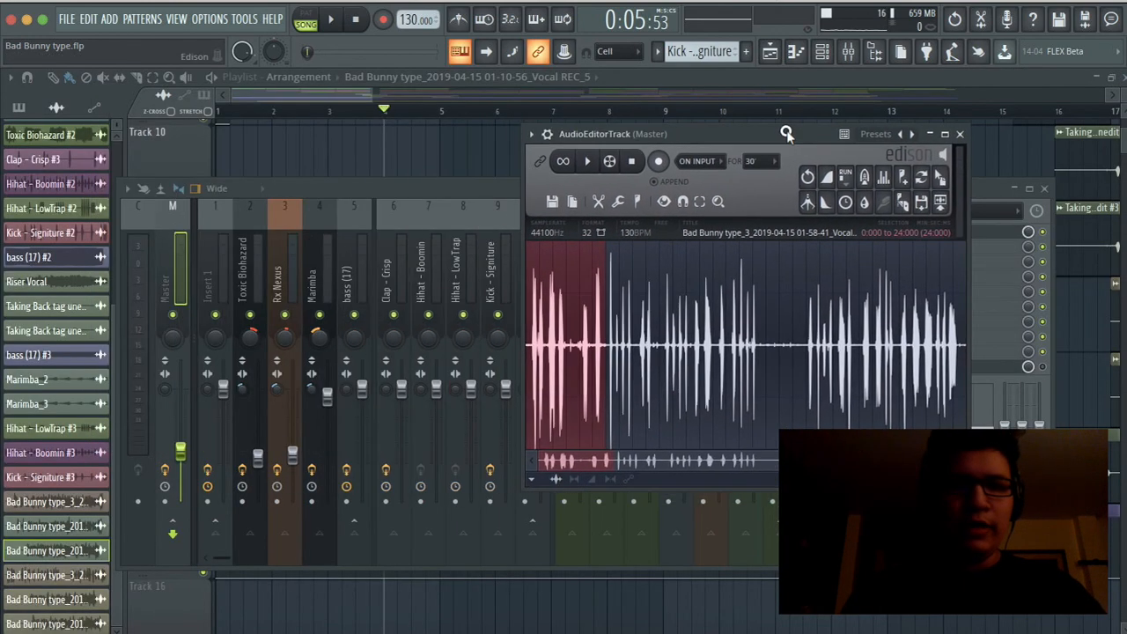
left_click(849, 51)
left_click(848, 52)
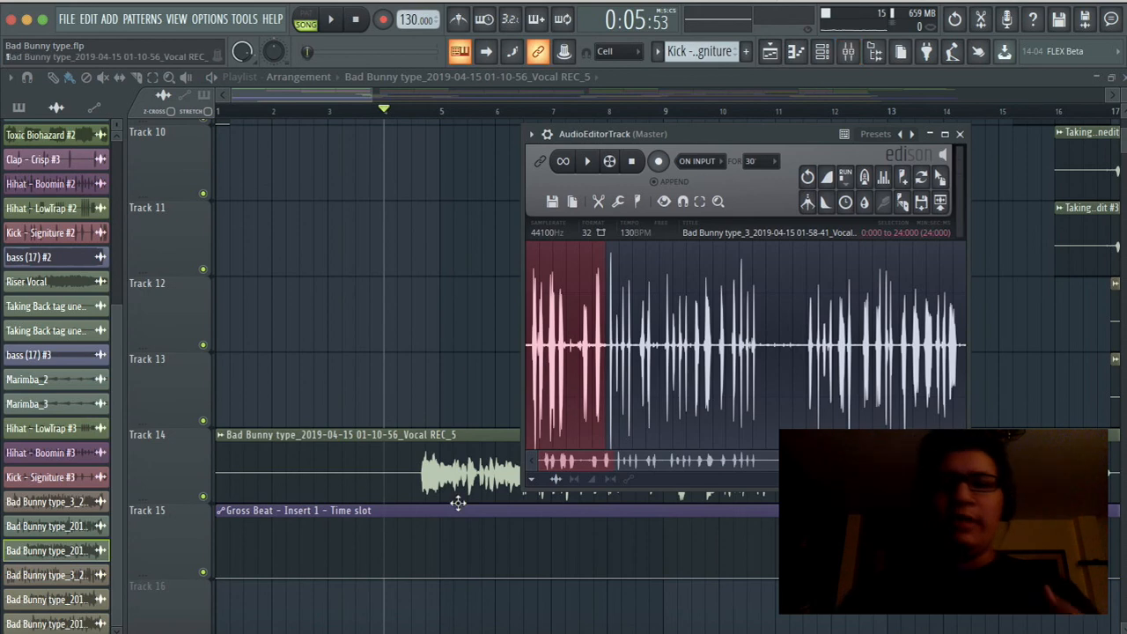
Restore the playlist to a floating window and shift it so that Edison is partly visible beside it.
left_click(1115, 79)
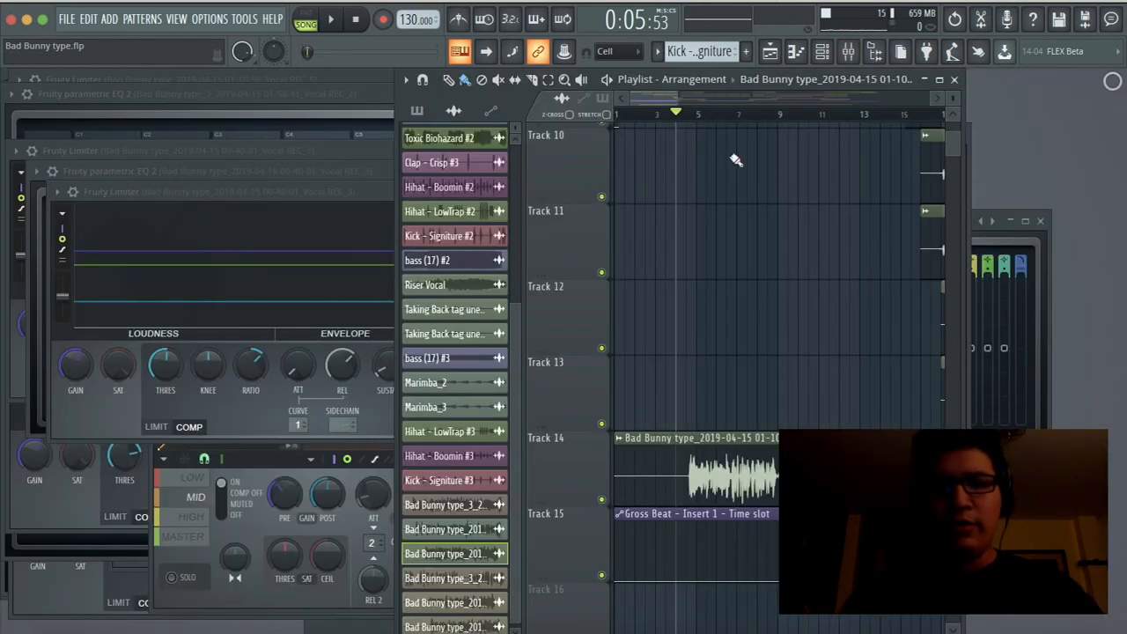
left_click(705, 79)
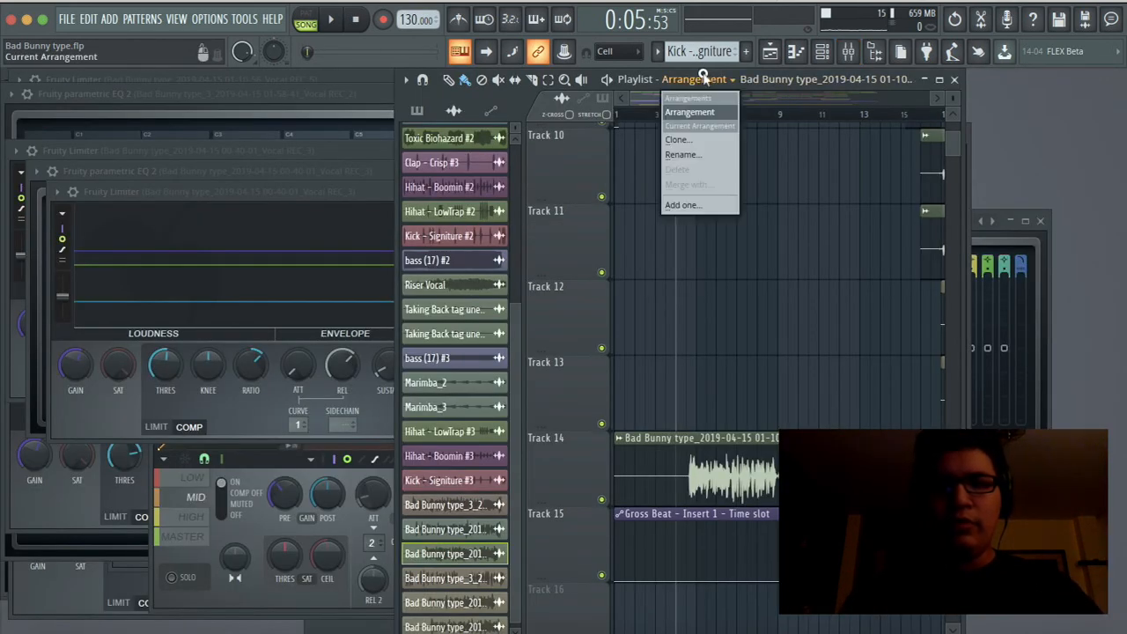
left_click(960, 142)
left_click_drag(964, 141, 1072, 146)
left_click_drag(1016, 82, 609, 76)
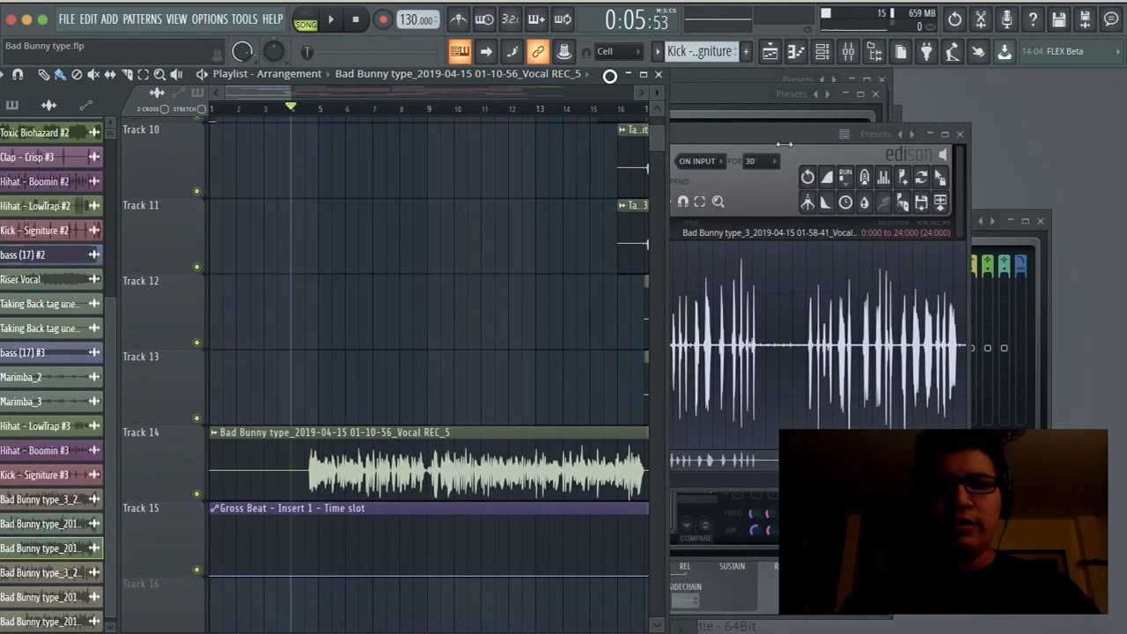
Open the sample settings of the Vocal REC_5 clip on track 14 and widen the Edison window beside them.
double_click(414, 465)
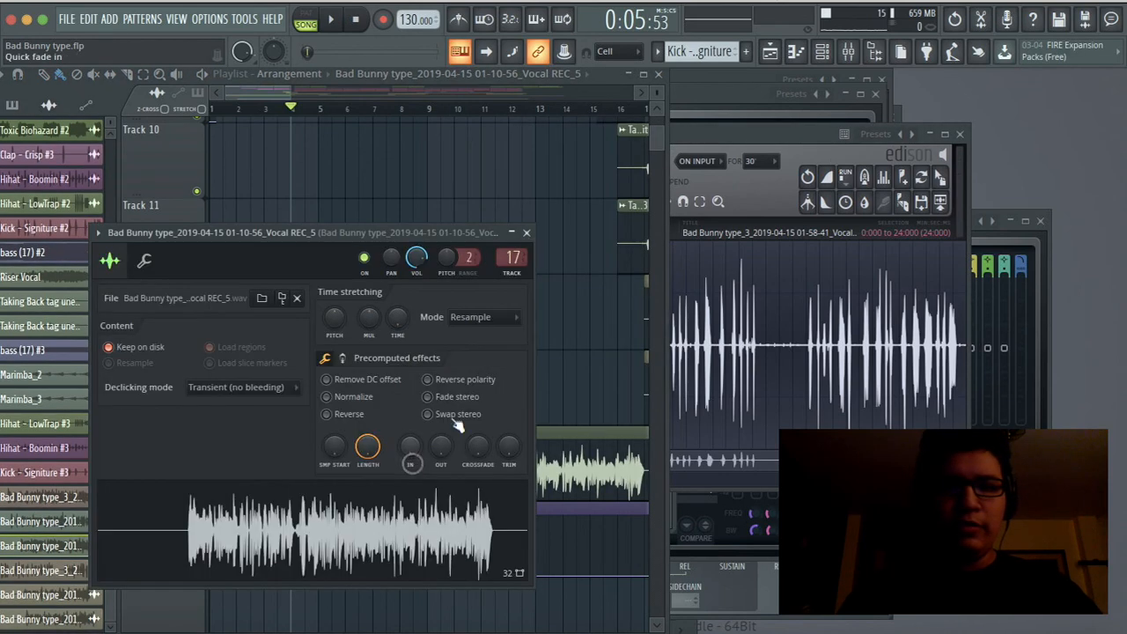
left_click(804, 138)
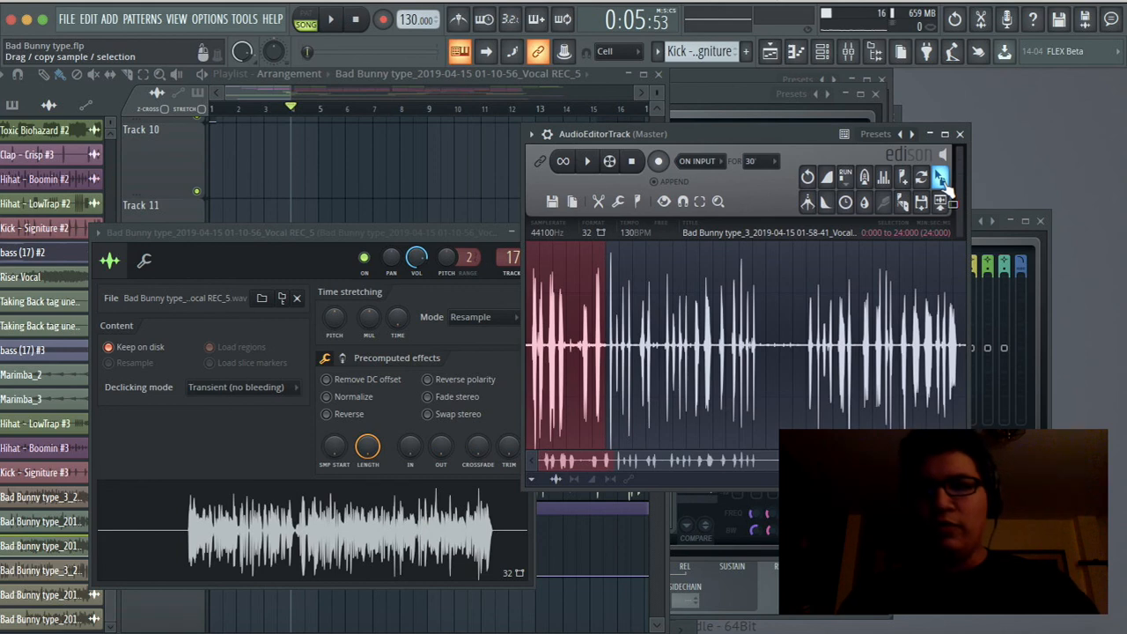
left_click_drag(969, 201, 1084, 251)
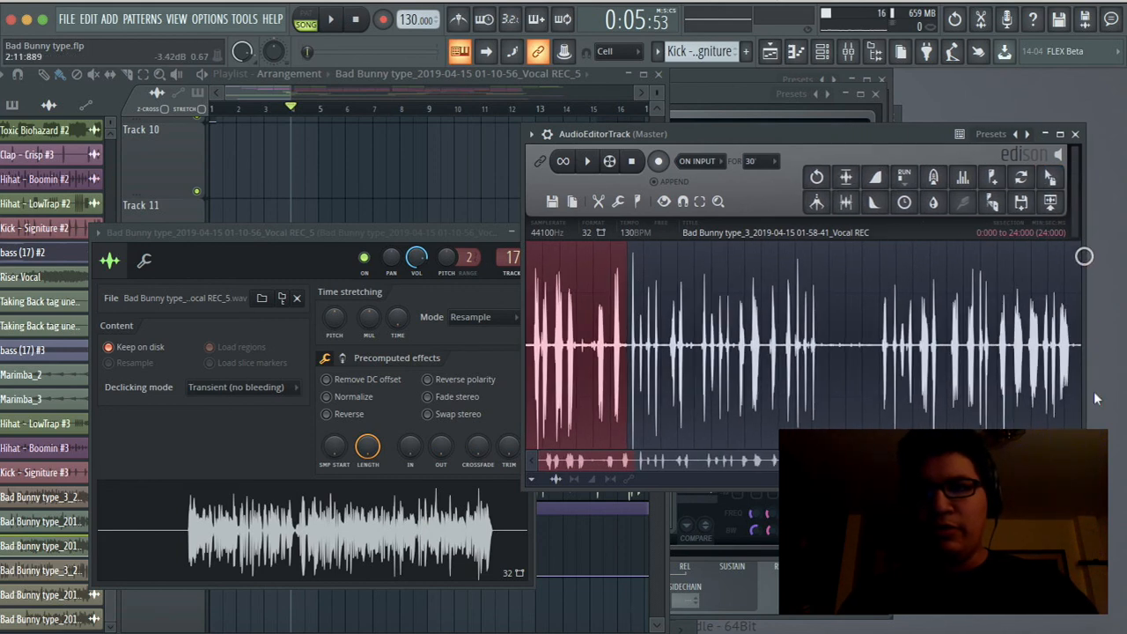
Enlarge Edison and try to transfer its audio onto the Vocal REC_5 sample waveform, first the 24-second selection and again with the whole recording selected.
left_click_drag(1084, 490, 1113, 562)
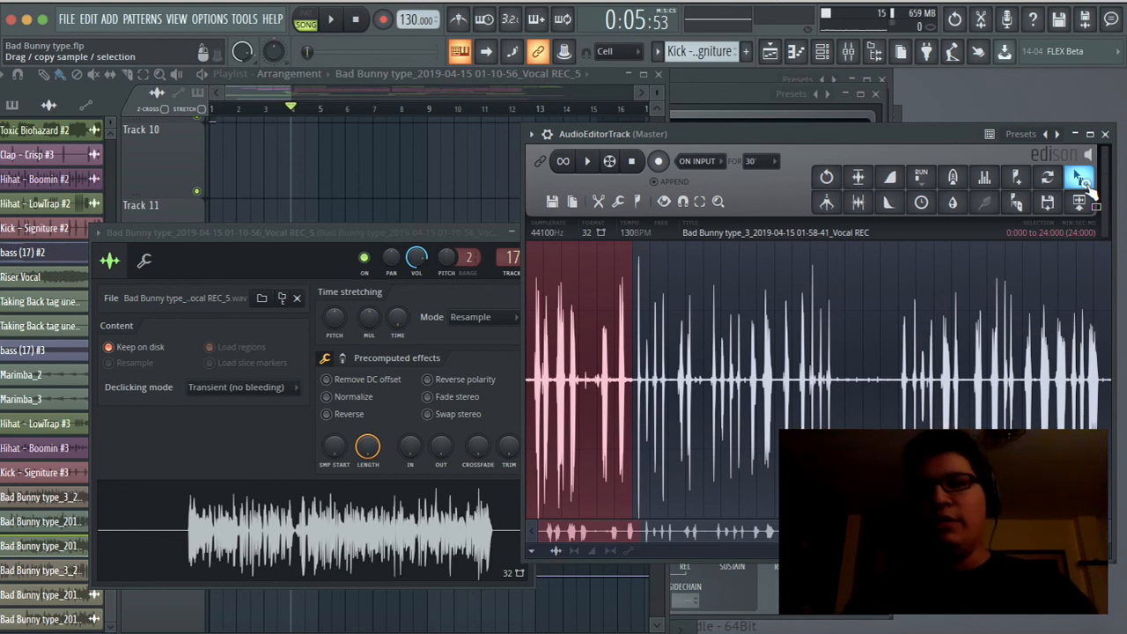
left_click_drag(1083, 181, 389, 523)
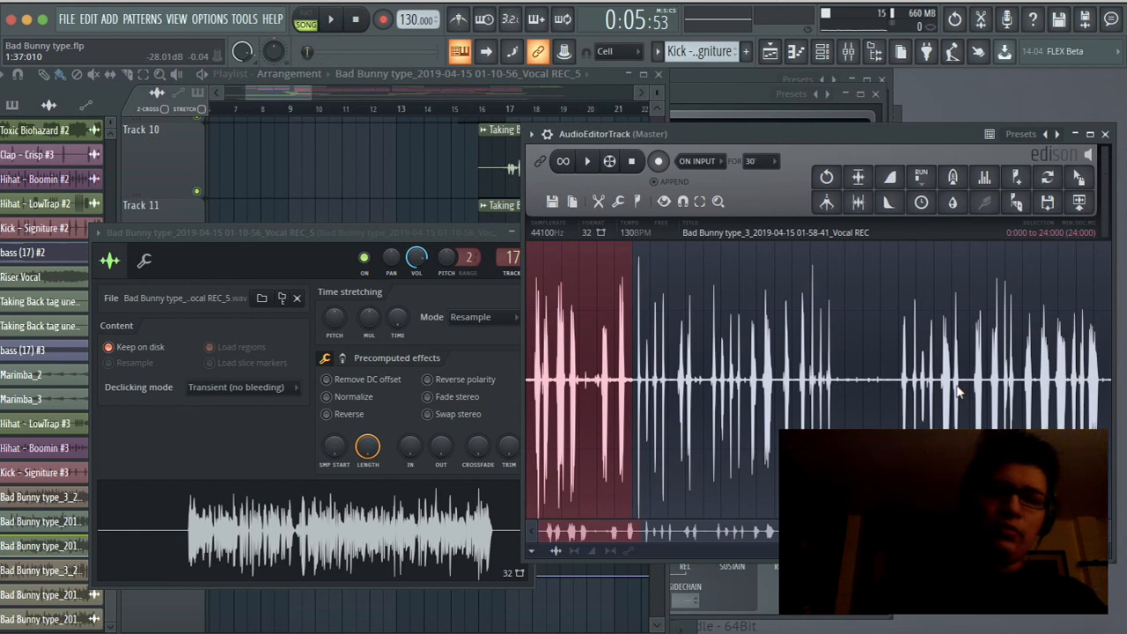
key("ctrl+a")
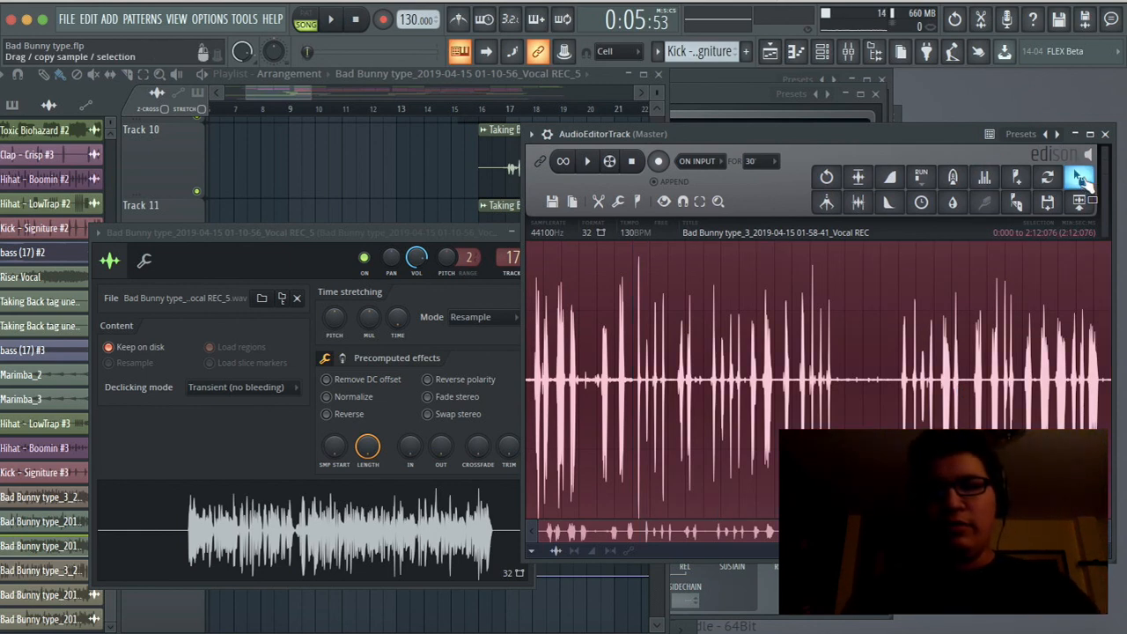
left_click_drag(1081, 177, 419, 506)
left_click_drag(731, 311, 1037, 142)
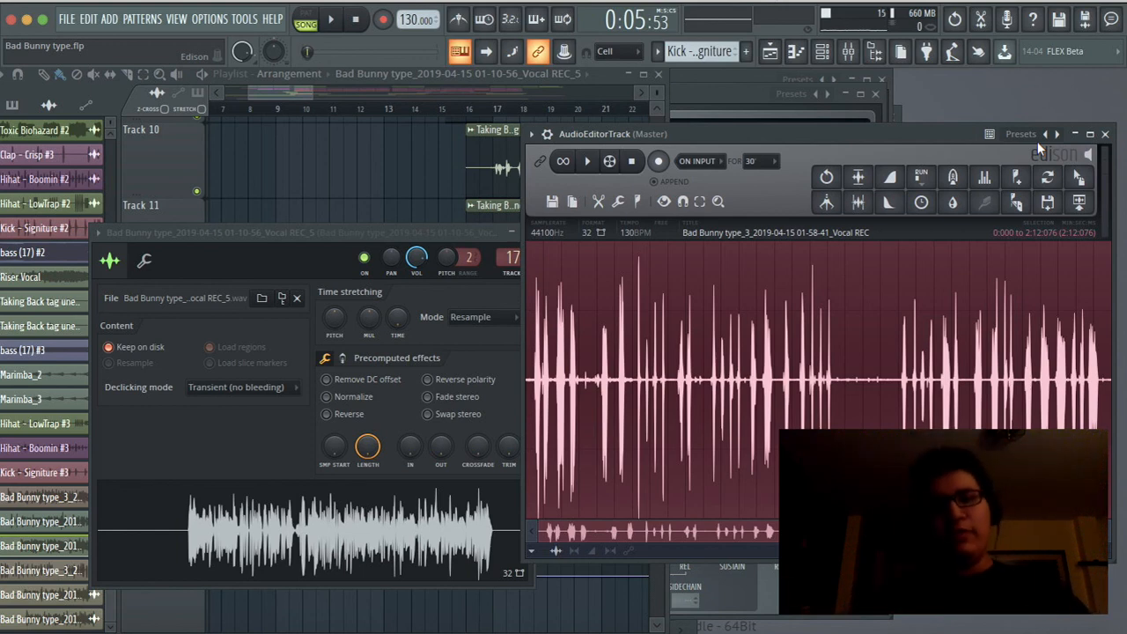
Close Edison, shift the Vocal REC_5 sample settings upward to uncover its clip on track 14, and close them.
left_click(1105, 134)
left_click_drag(373, 233, 362, 154)
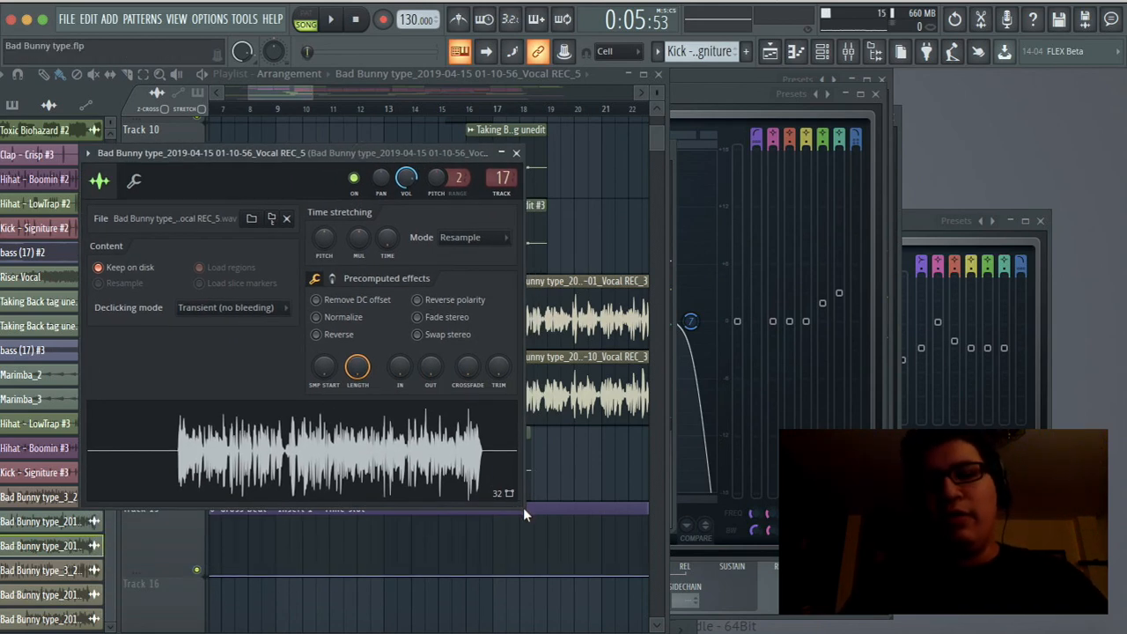
left_click_drag(523, 508, 516, 452)
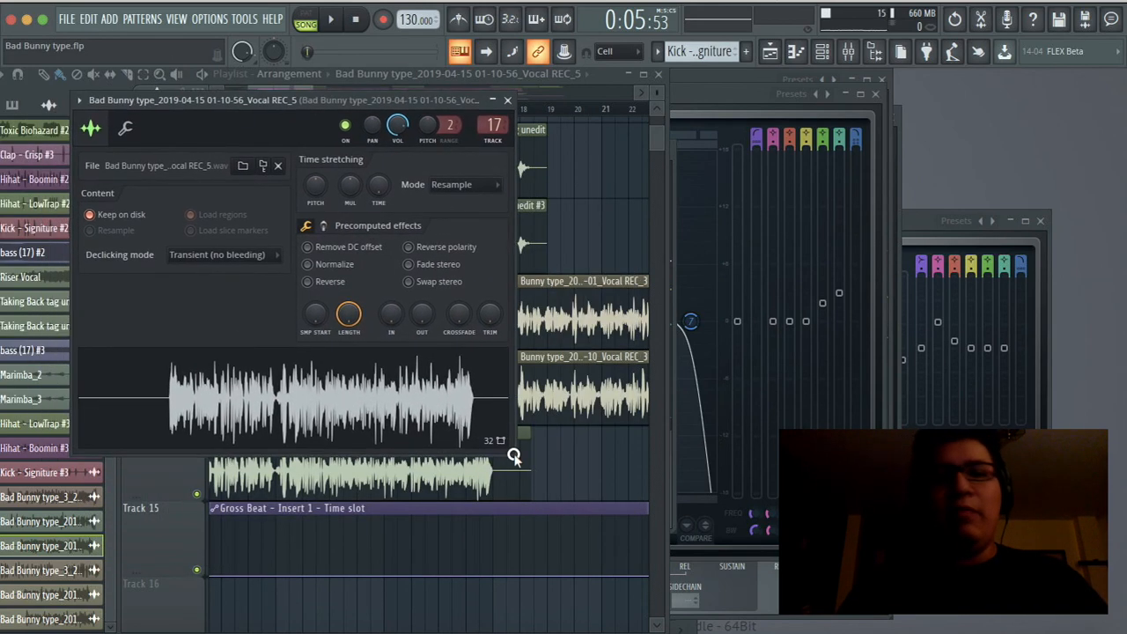
left_click(509, 104)
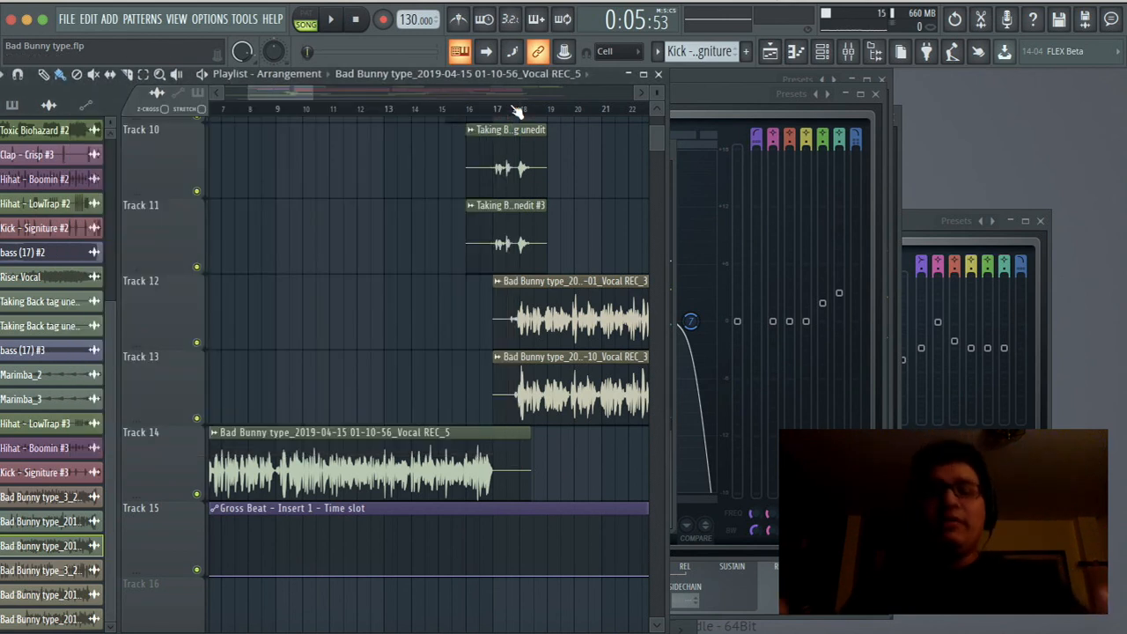